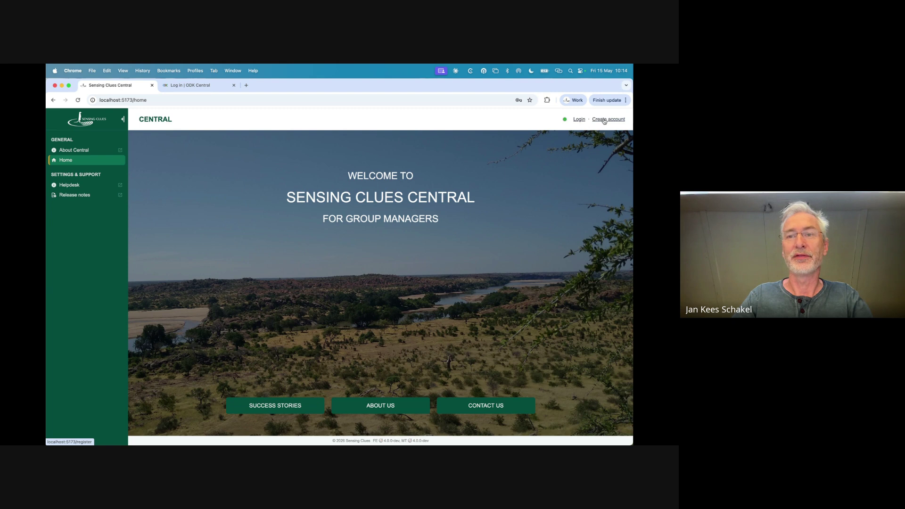
Step: Go from the account registration form to sign-in, log in with the saved credentials and dismiss the welcome message
click(604, 120)
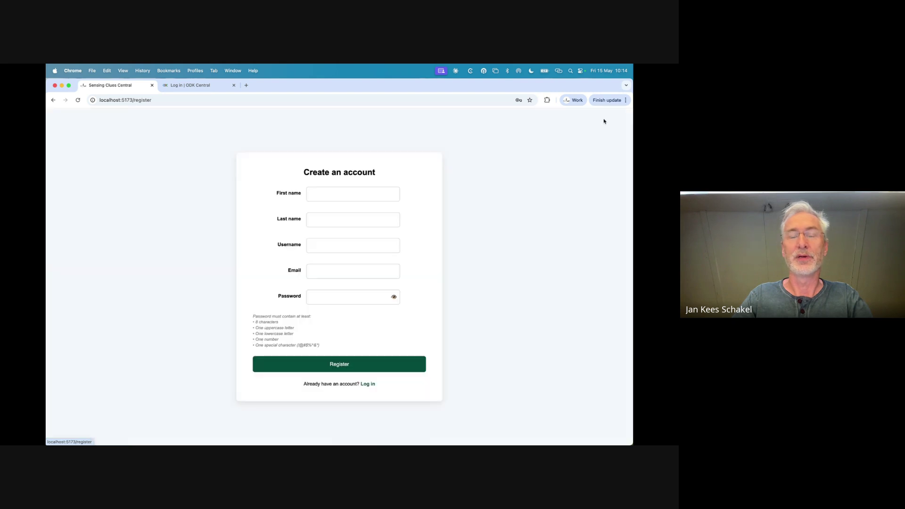
click(370, 384)
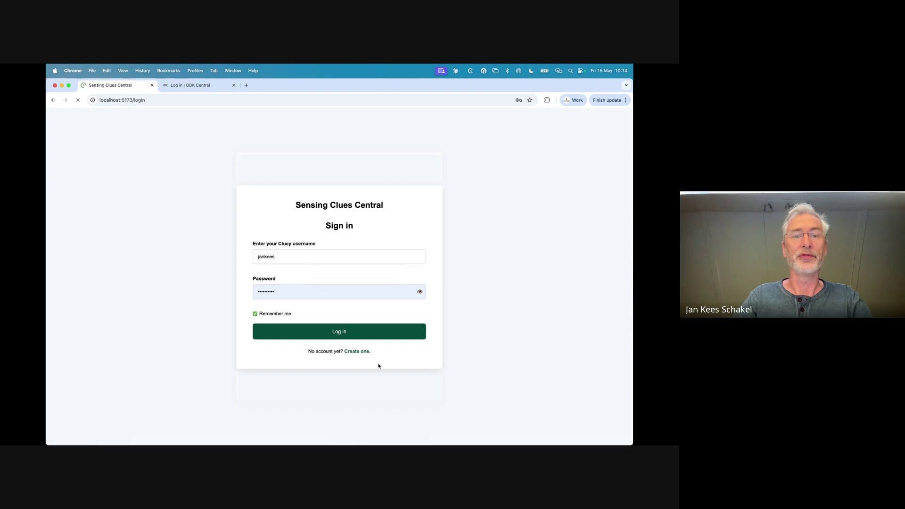
click(337, 332)
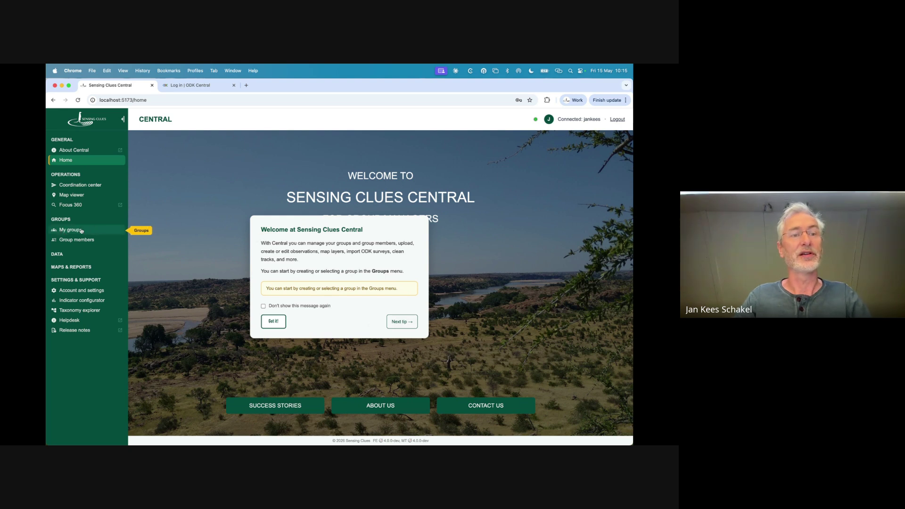
click(277, 322)
Step: Find the Cluey Data Collector group in the list of own groups and open its configuration
click(75, 229)
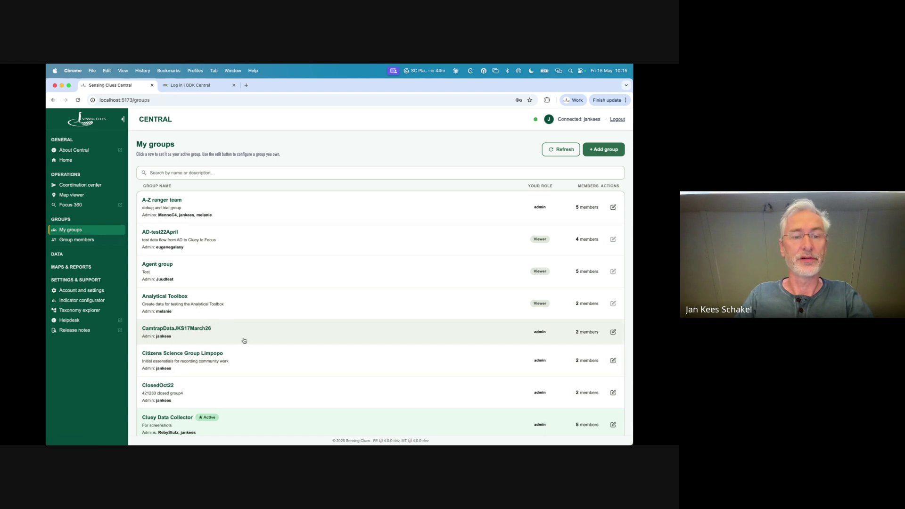
scroll(220, 424, down, 5)
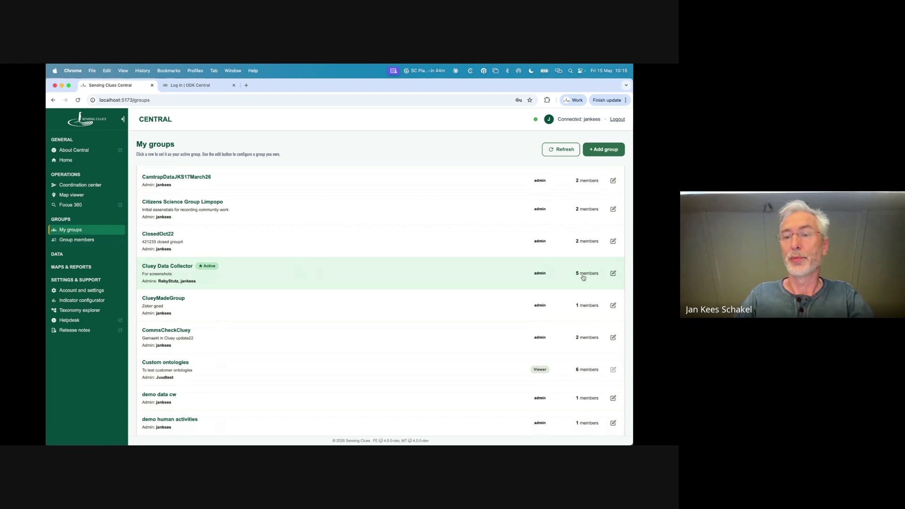
click(612, 273)
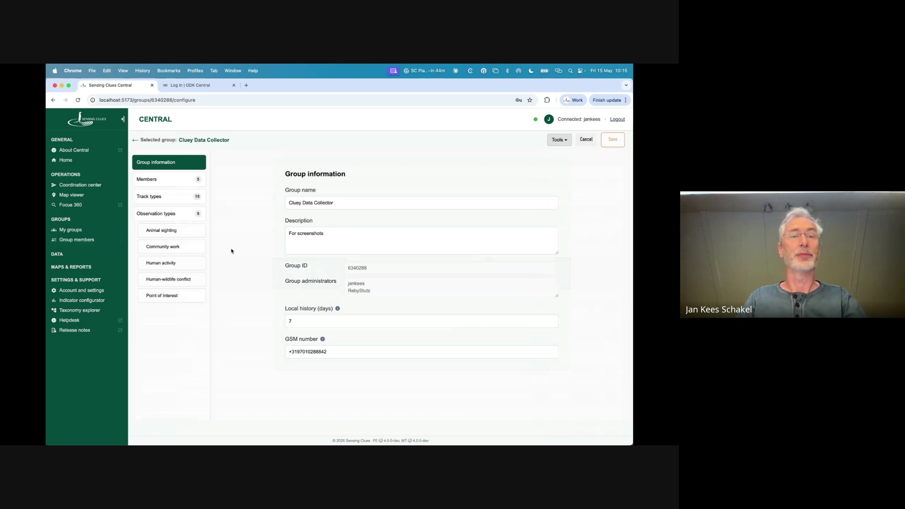
Step: Review the group's members, its available and selected track types, and its observation types
click(161, 181)
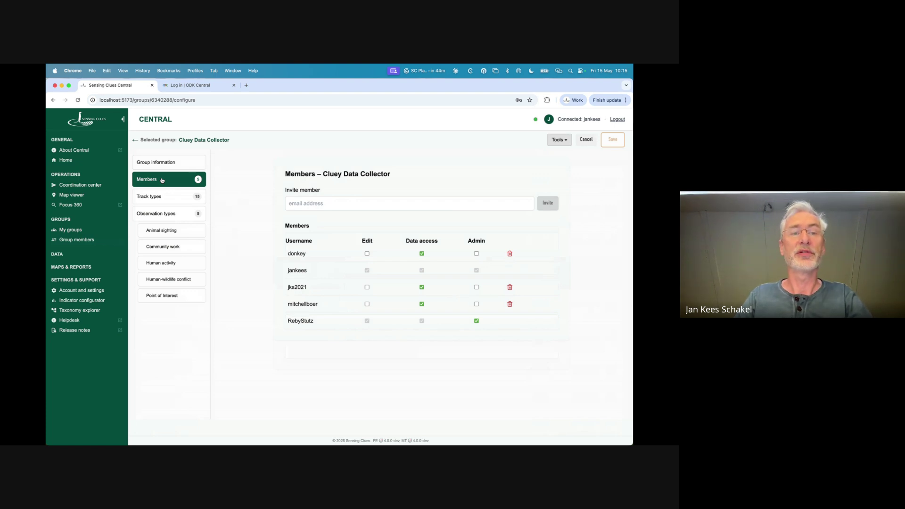
click(164, 197)
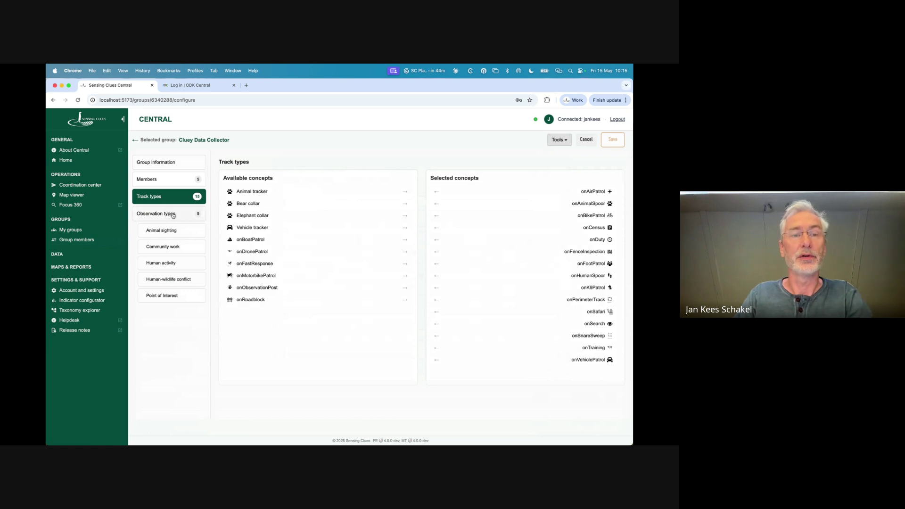
click(172, 215)
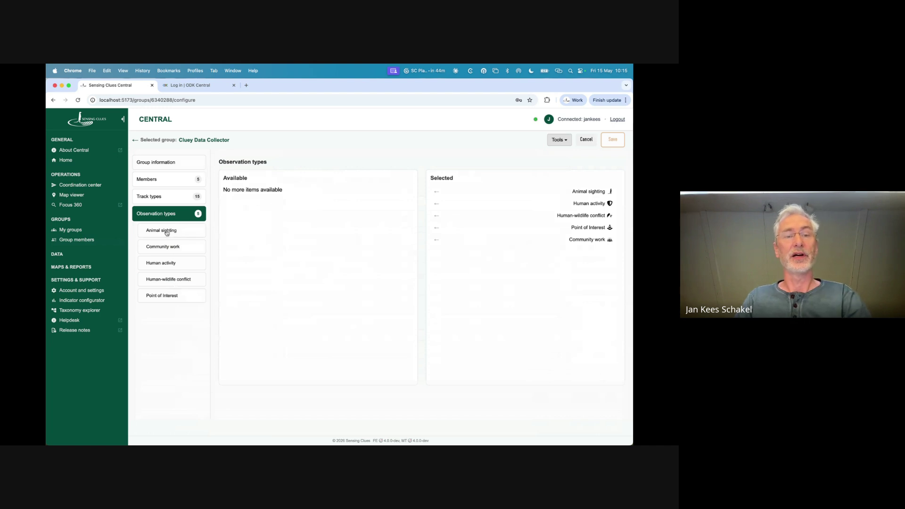
Step: Remove "Died in fence" from the selected Cause of death options of the Animal sighting observation type and save the group
click(166, 233)
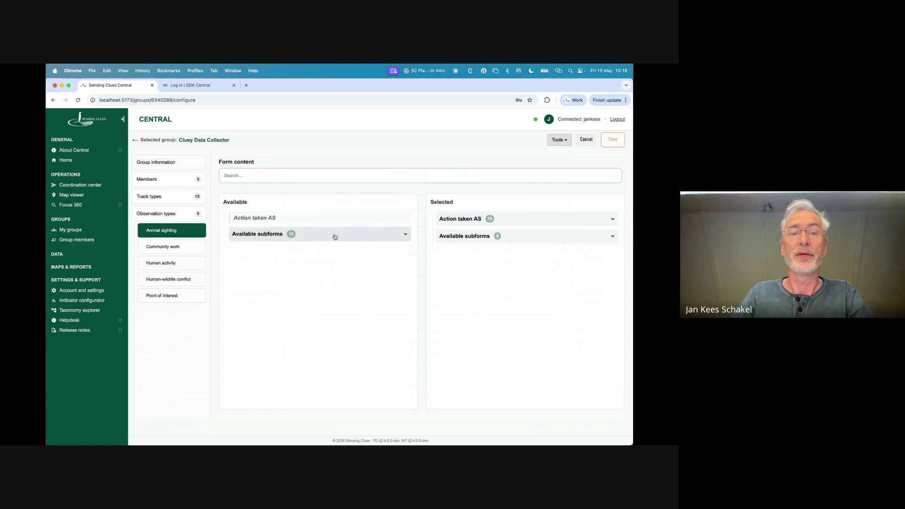
click(452, 237)
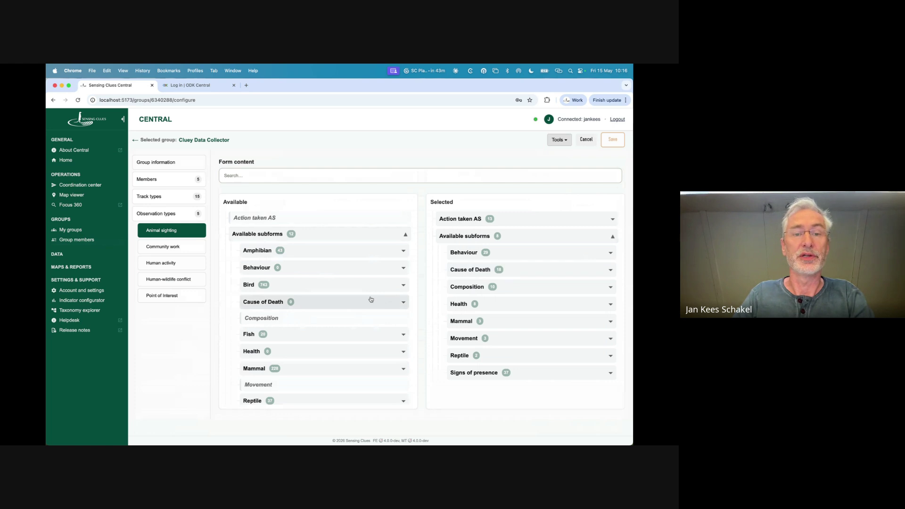
click(511, 306)
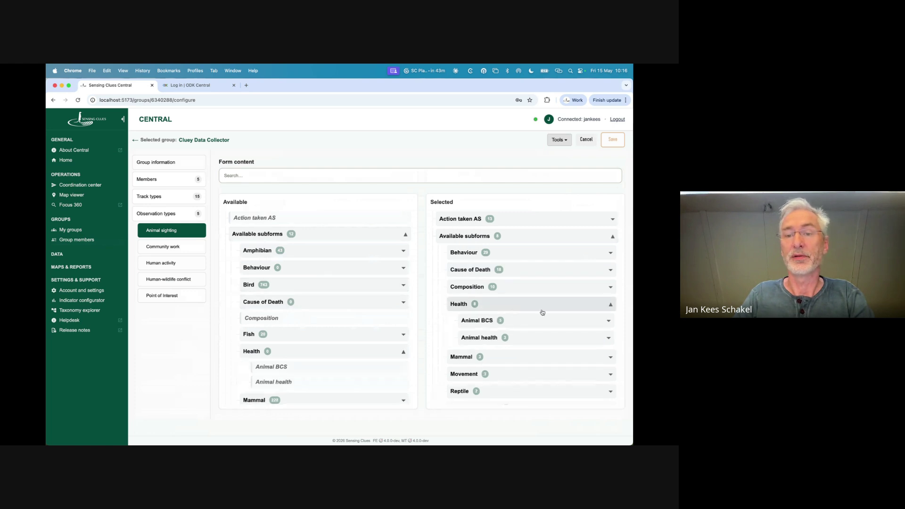
click(539, 273)
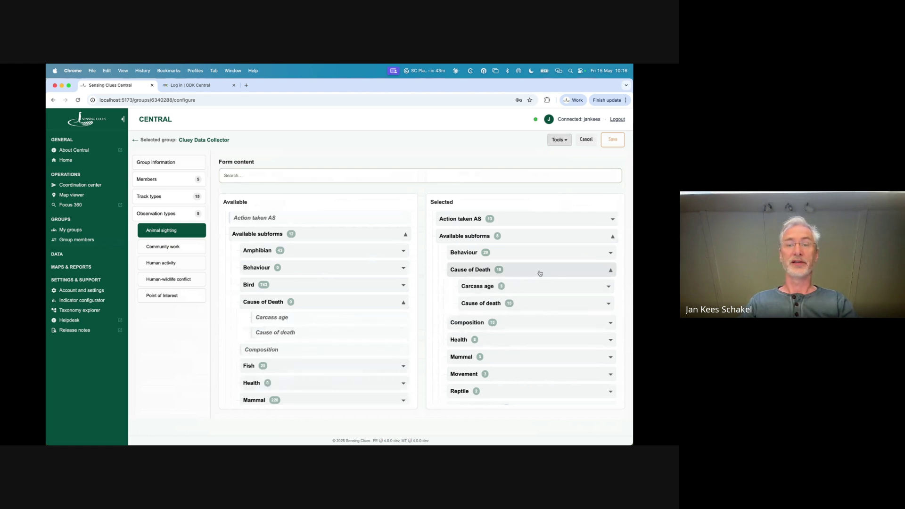
click(529, 302)
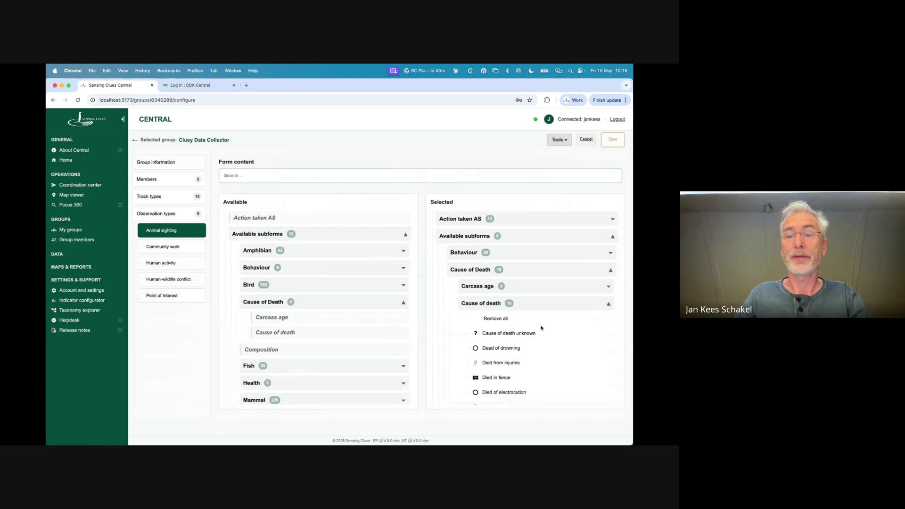
scroll(543, 339, down, 2)
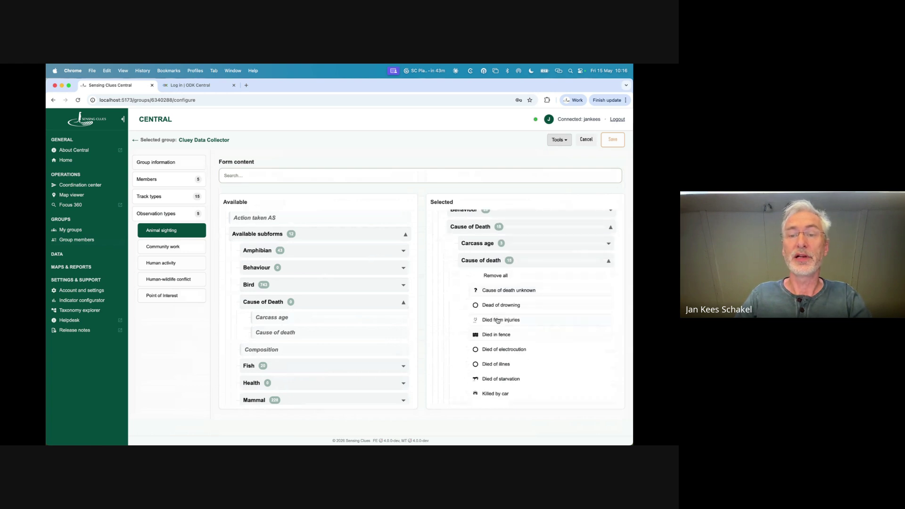
click(499, 337)
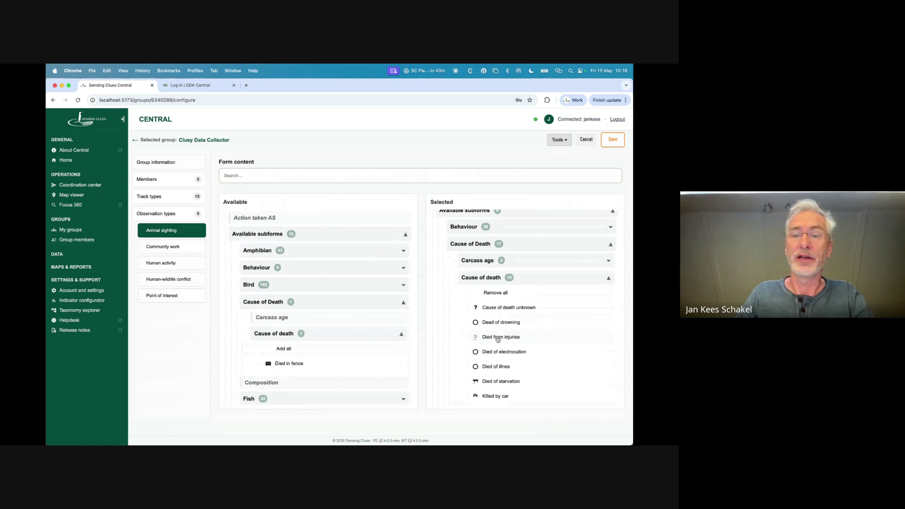
scroll(535, 264, up, 1)
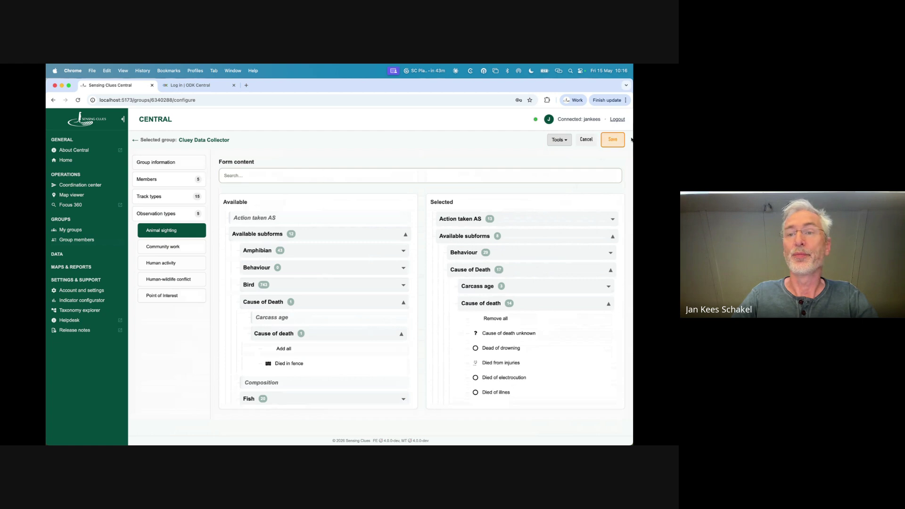
click(617, 142)
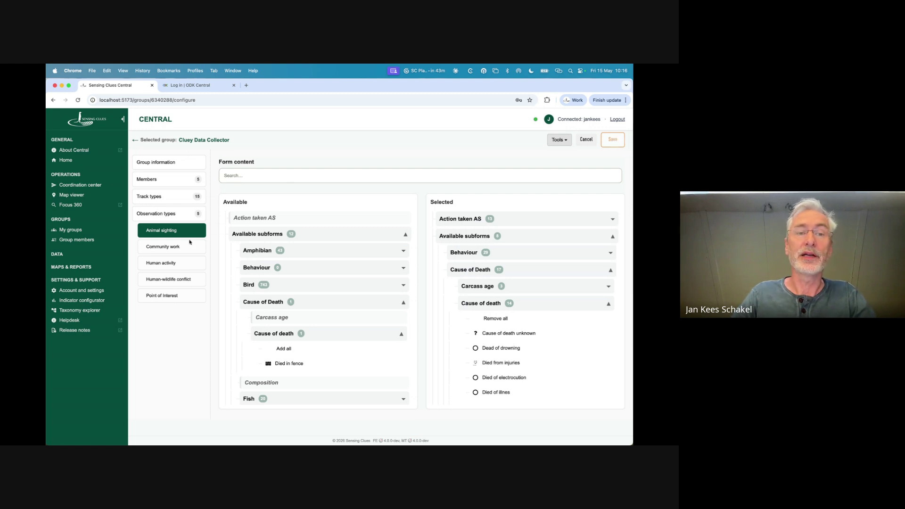
Step: Examine the available and selected Beneficiaries and Subjects in the Community work observation form
click(174, 246)
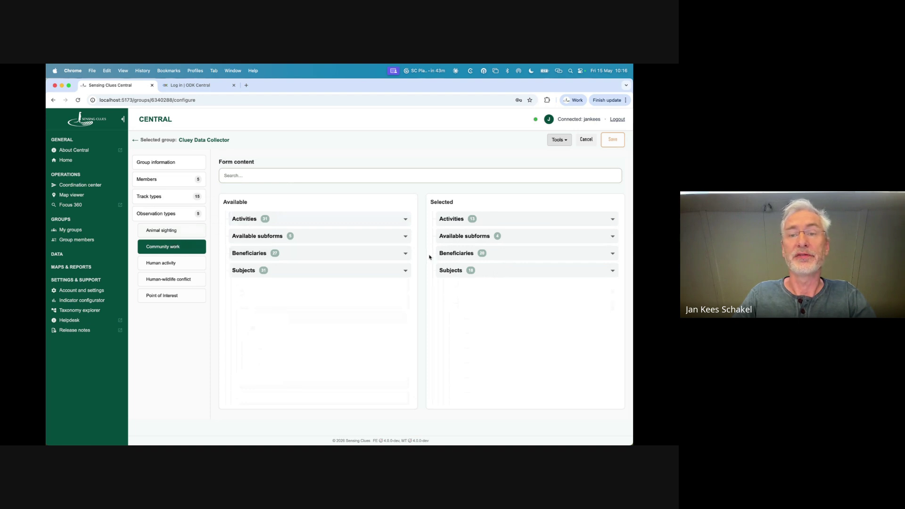
click(465, 254)
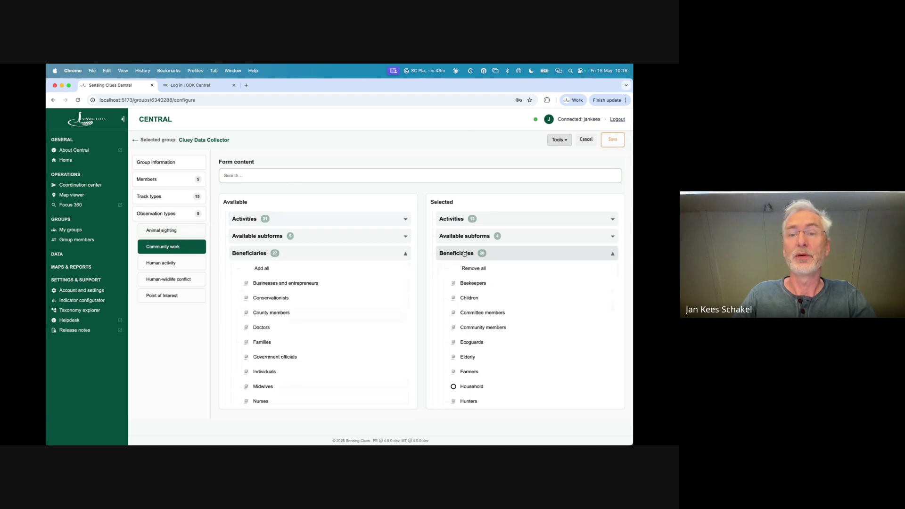
click(508, 255)
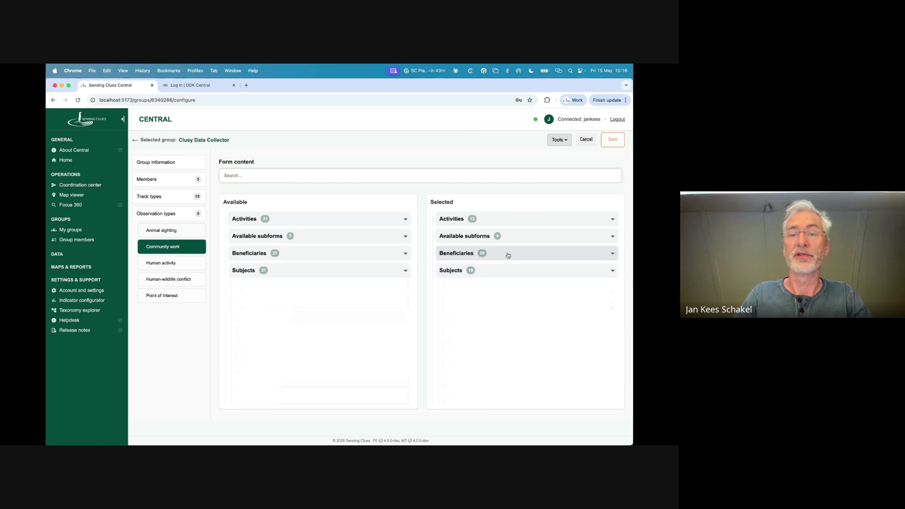
click(510, 271)
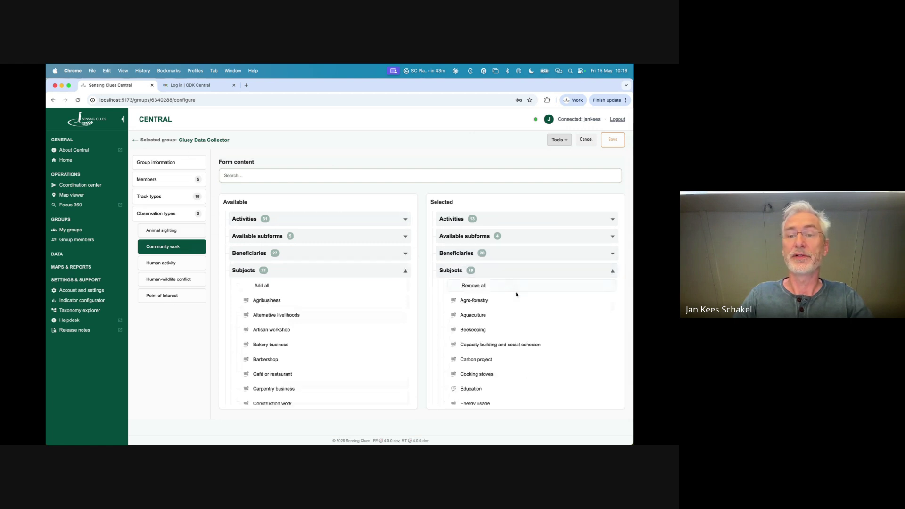
scroll(328, 360, down, 10)
scroll(327, 363, up, 5)
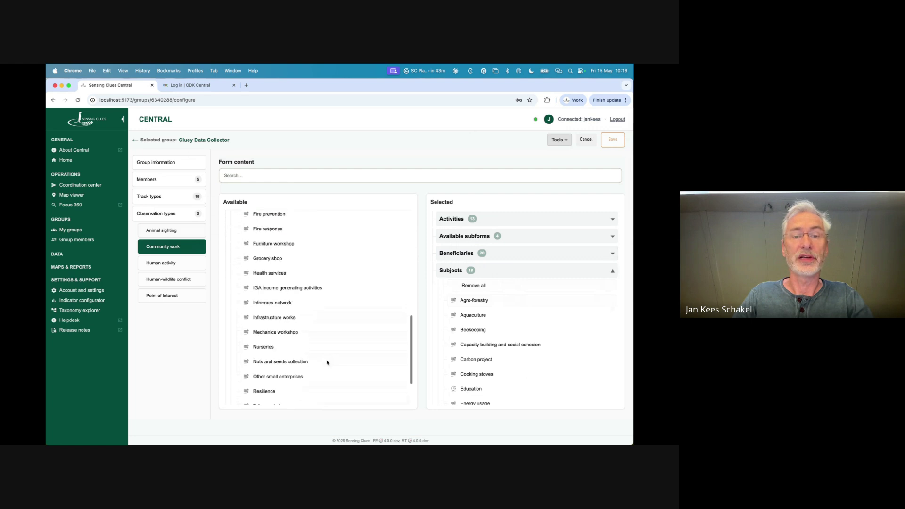
scroll(328, 363, up, 5)
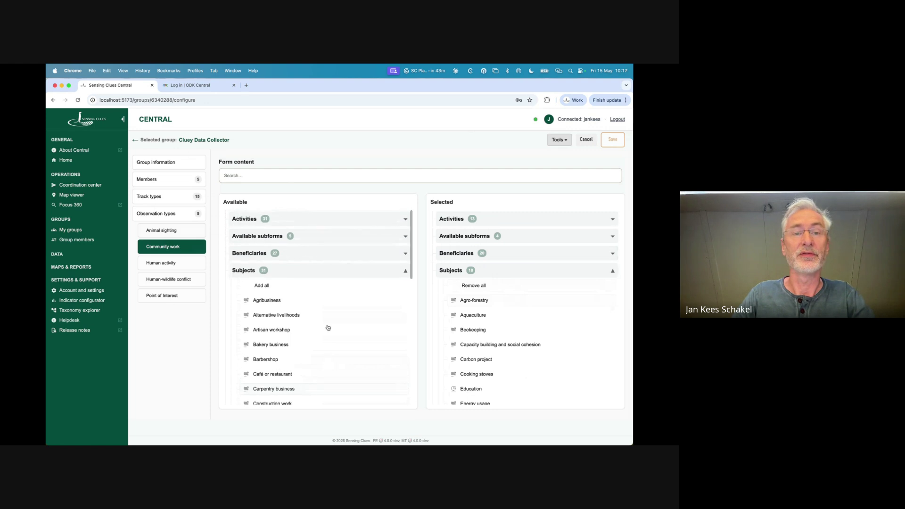
click(506, 273)
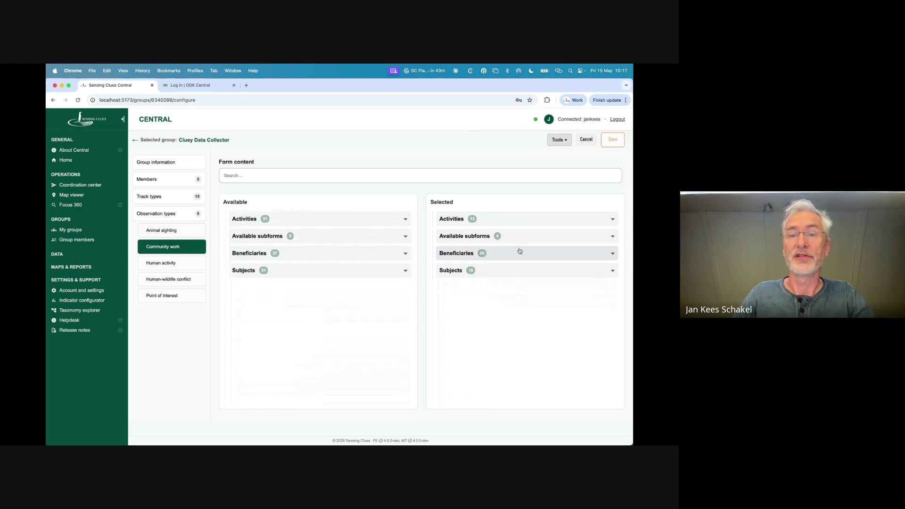
Step: Examine the Activities of the Community work form and the selected fields of its General info subform
click(527, 228)
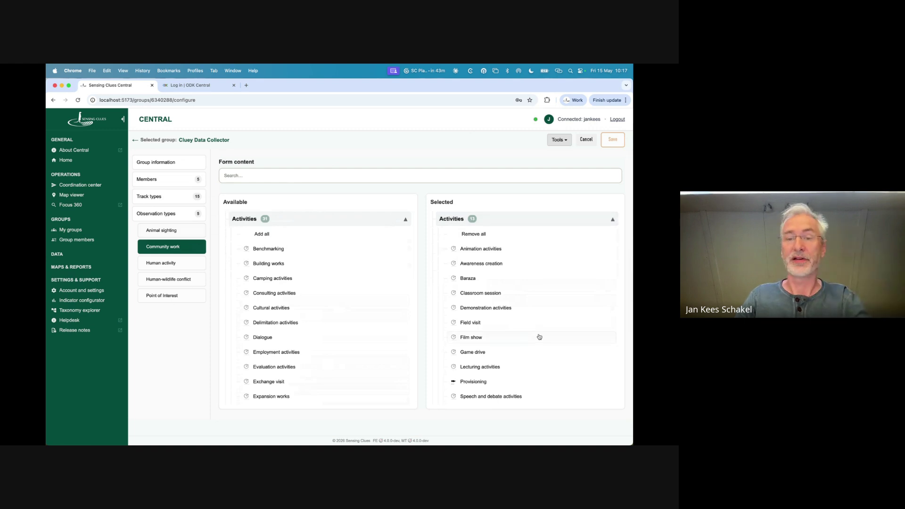
scroll(539, 337, down, 2)
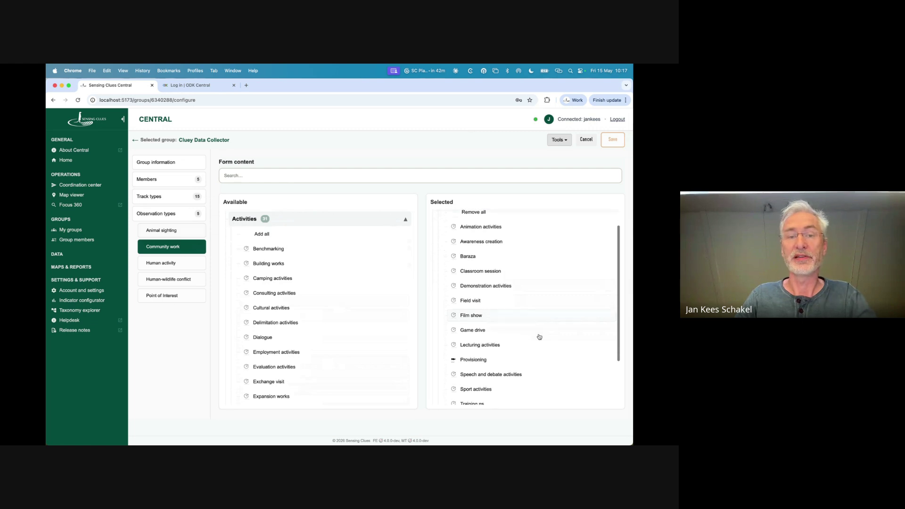
scroll(539, 337, up, 2)
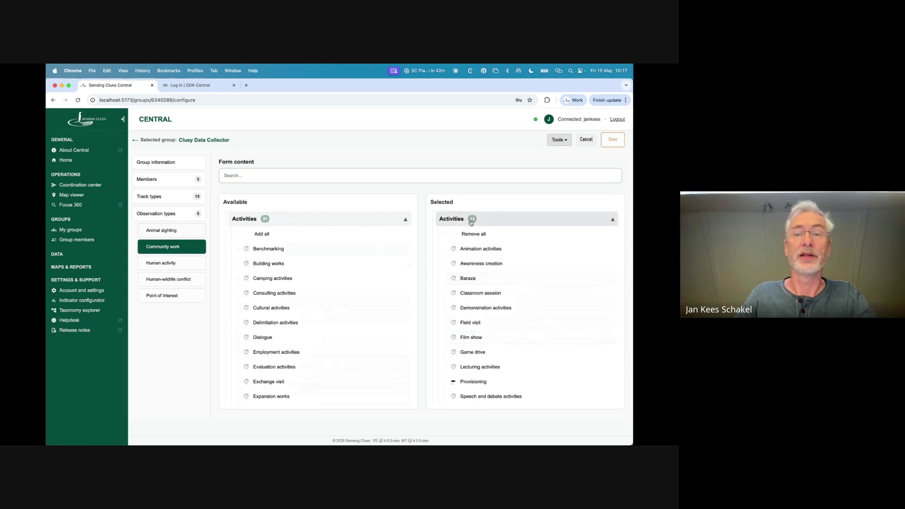
click(498, 219)
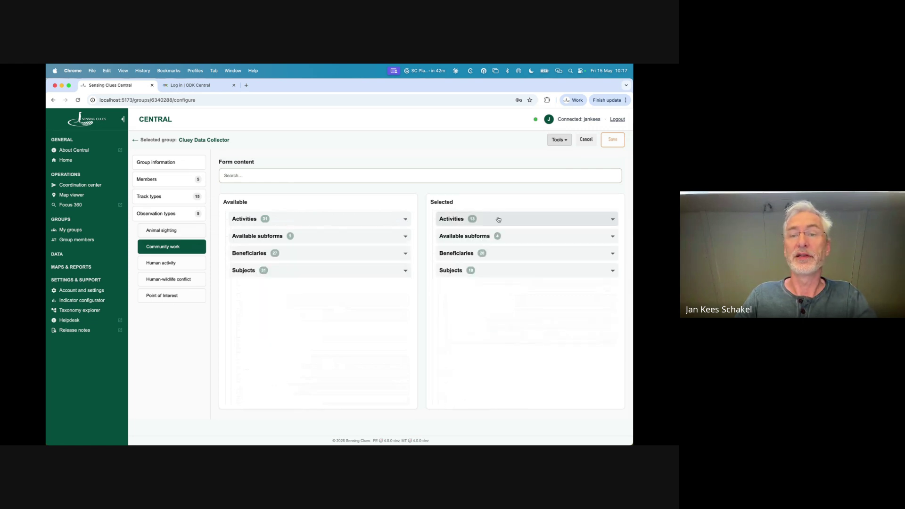
click(516, 237)
click(525, 255)
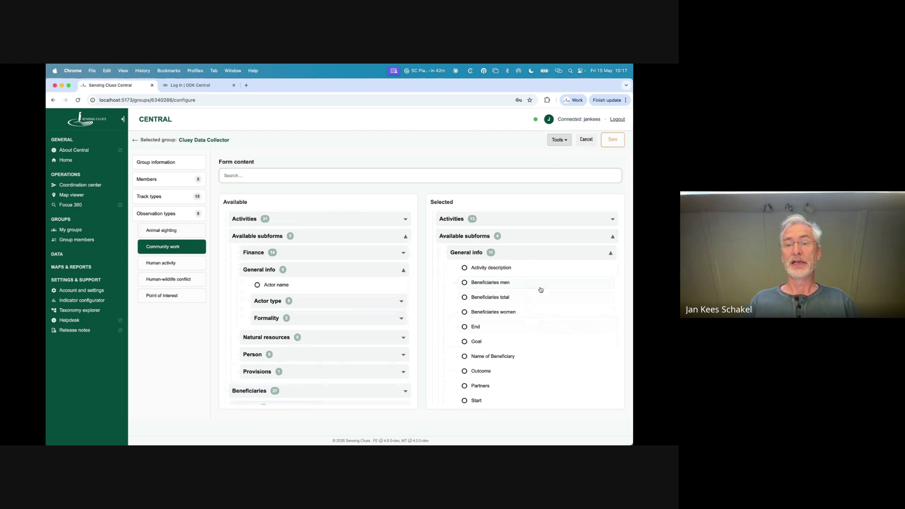
scroll(546, 346, down, 1)
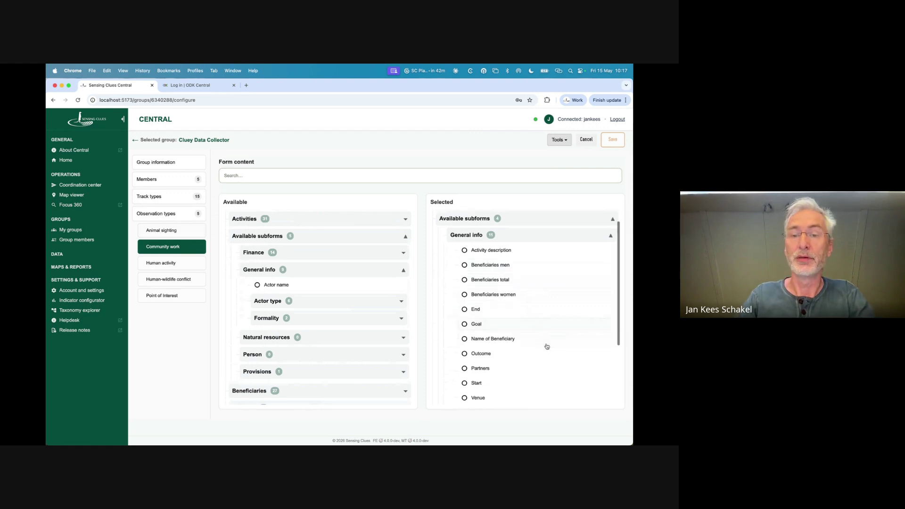
scroll(546, 346, down, 2)
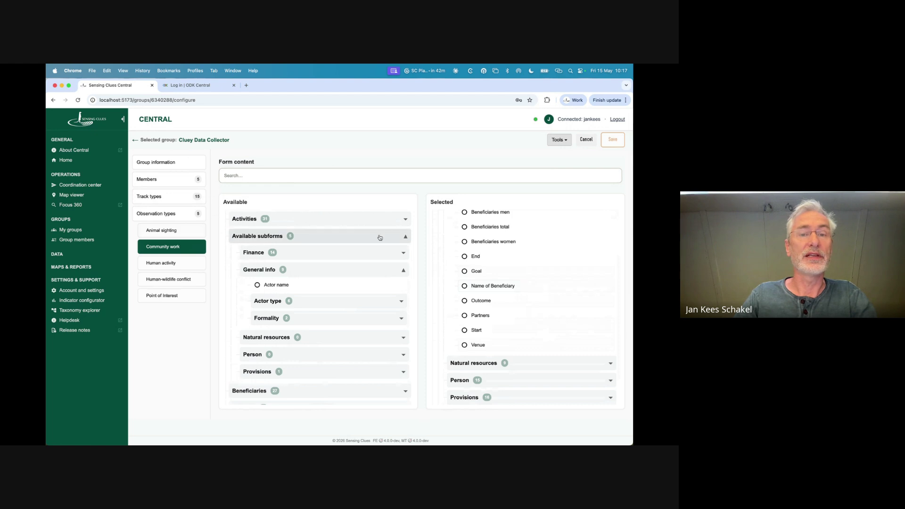
Step: Leave the group configuration and review the Cluey Data Collector group's members, their roles, and the co-members in other groups
click(135, 140)
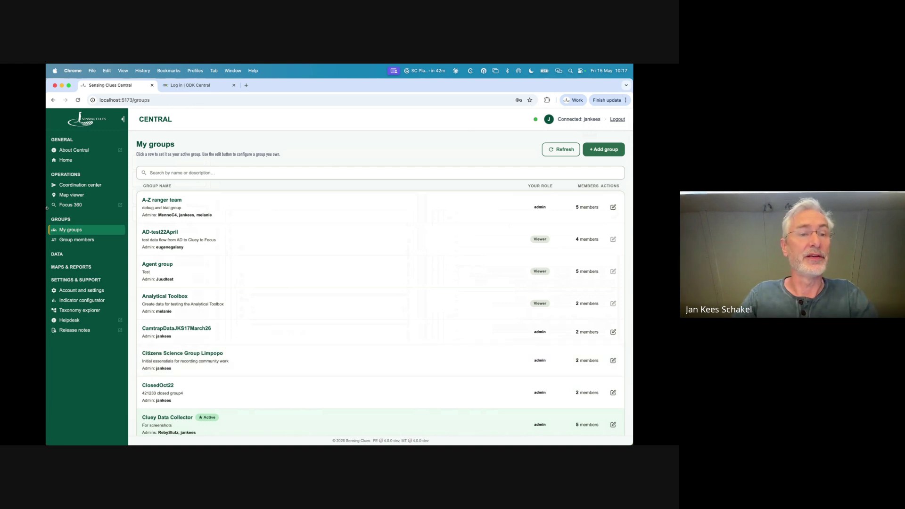
click(78, 242)
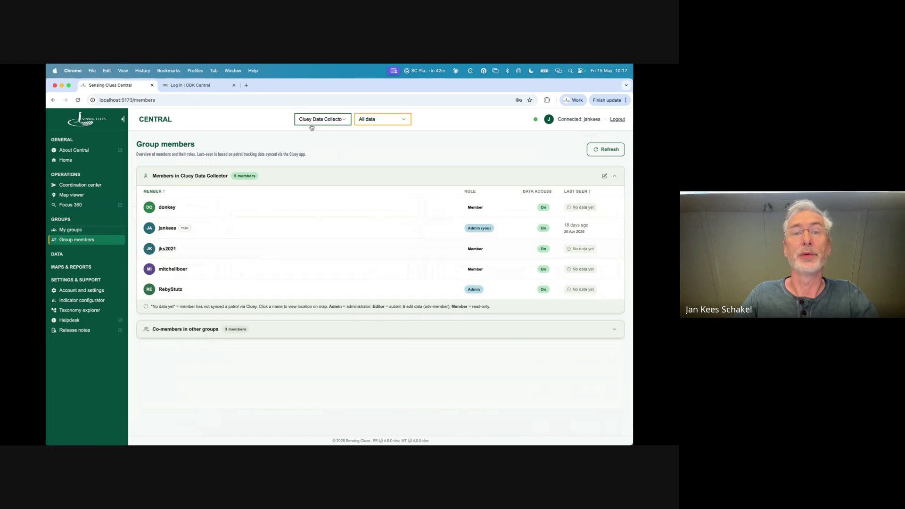
click(343, 121)
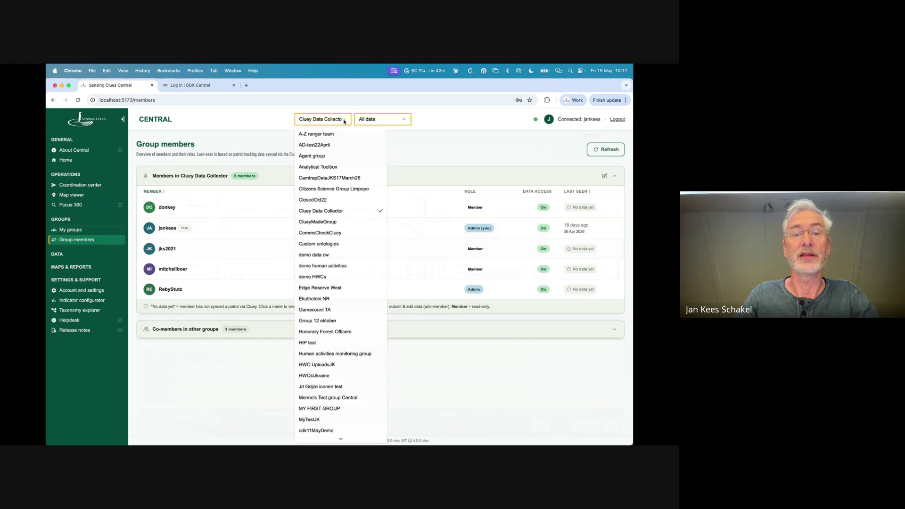
click(344, 122)
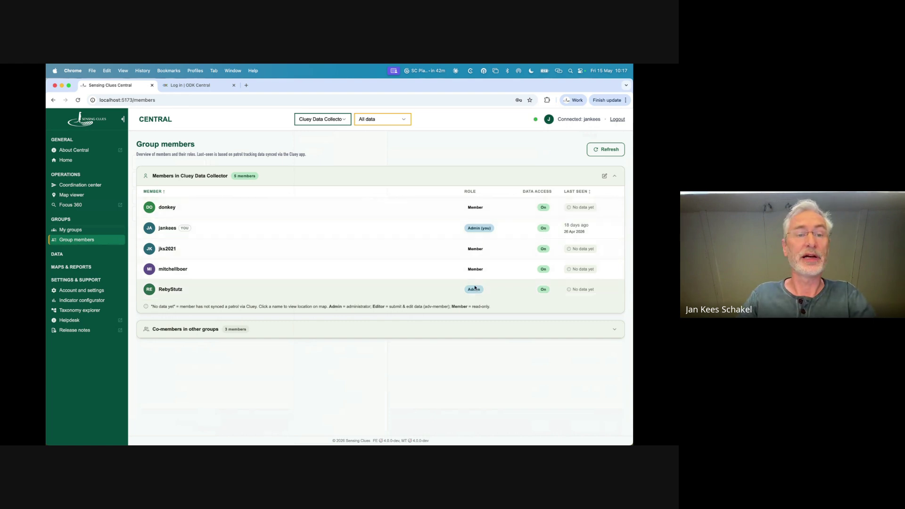
click(324, 332)
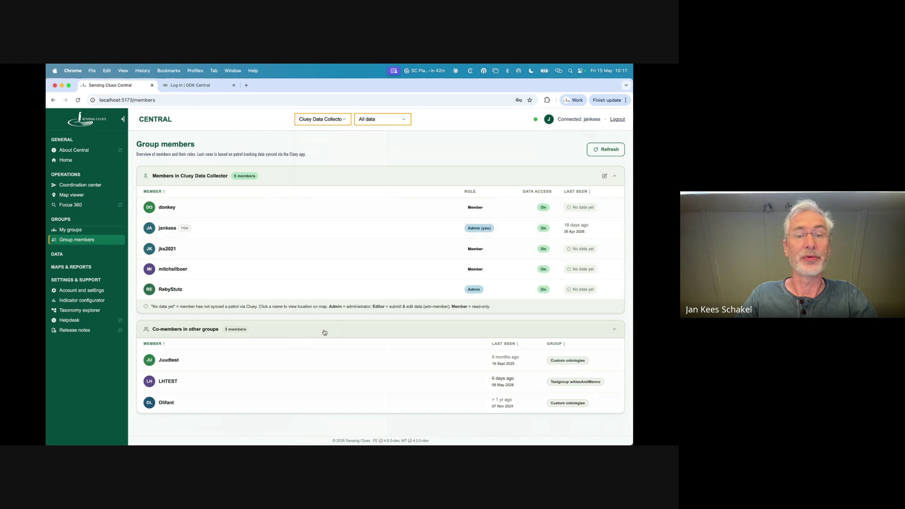
click(325, 332)
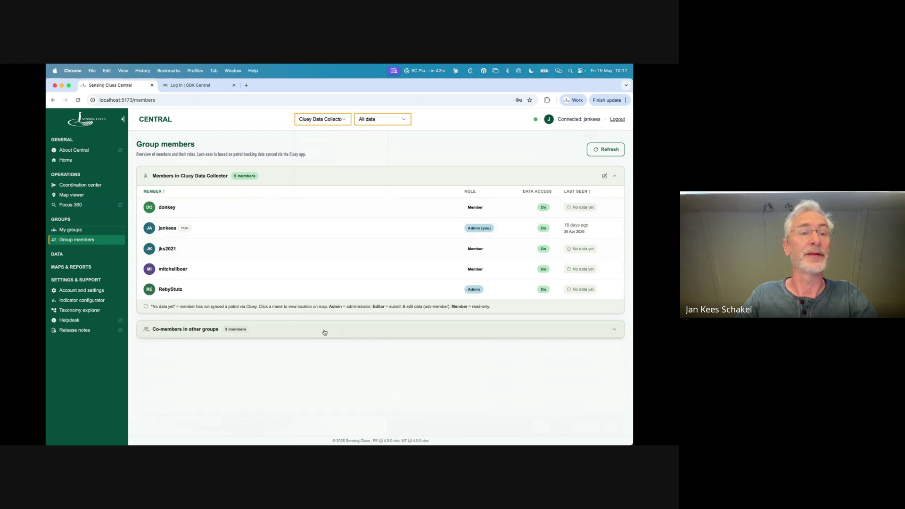
Step: Collapse the Groups and Operations sections and open the Observation list in the Data section
click(61, 220)
click(65, 175)
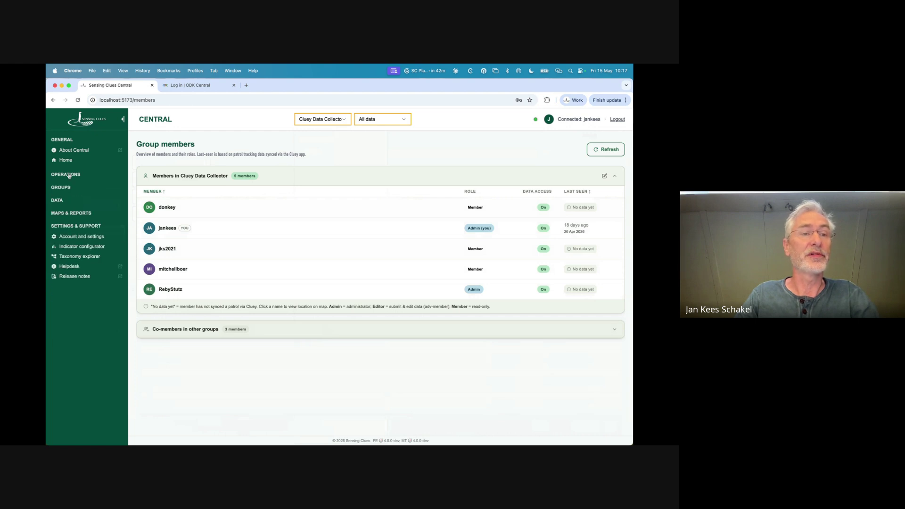
click(61, 202)
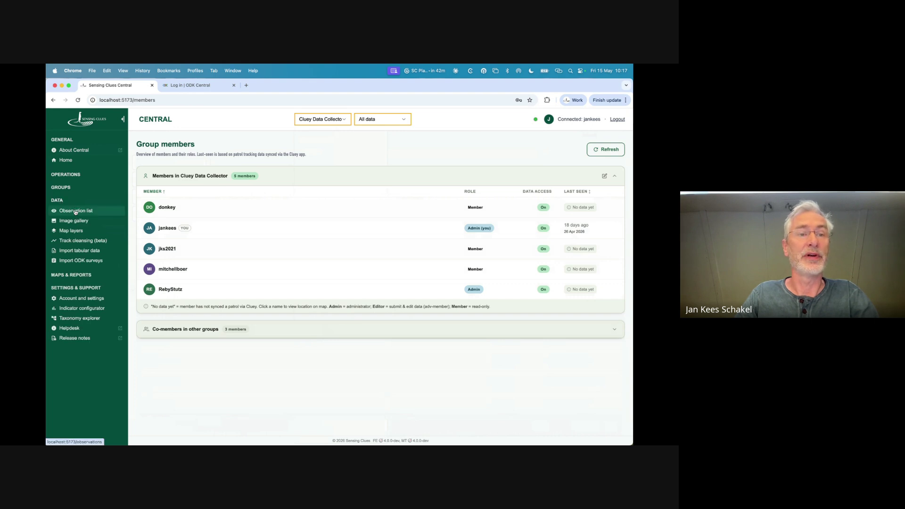
click(75, 212)
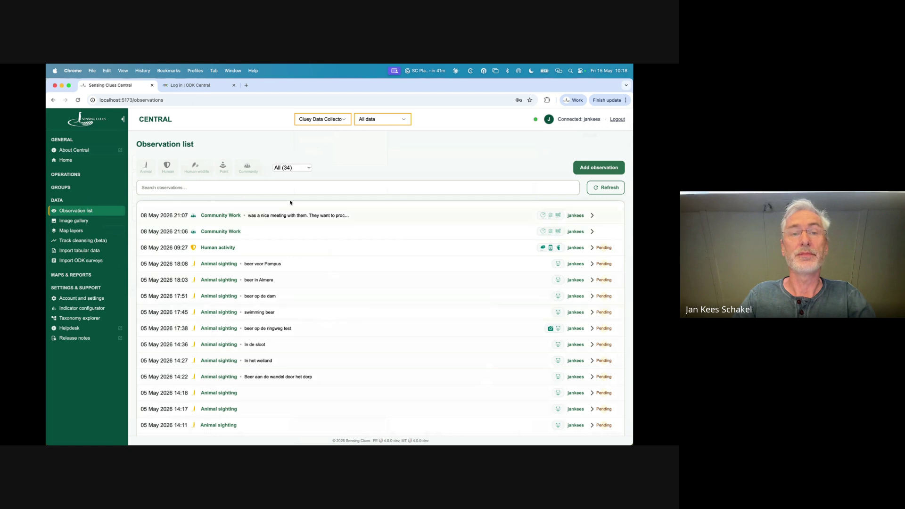
Step: Filter the observations by Animal and by Community in turn, and review the available entry types such as Note and Alert
click(147, 167)
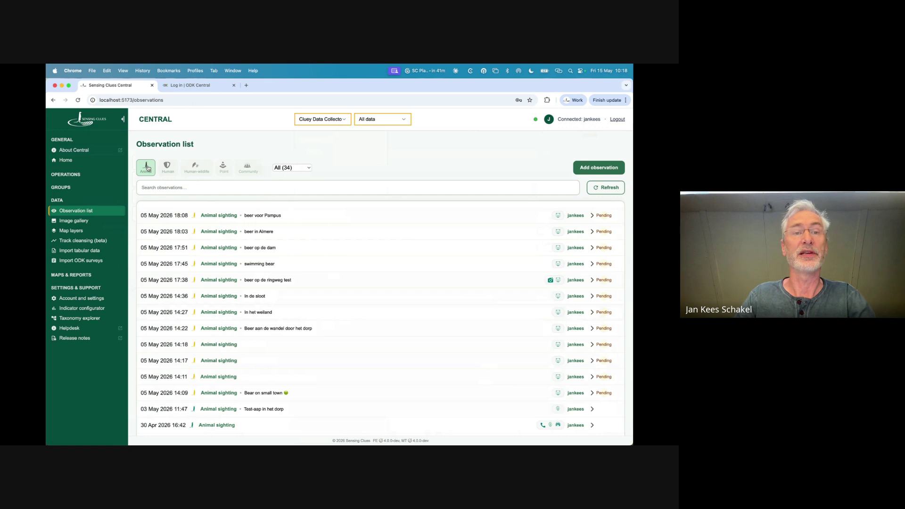
click(147, 168)
click(247, 168)
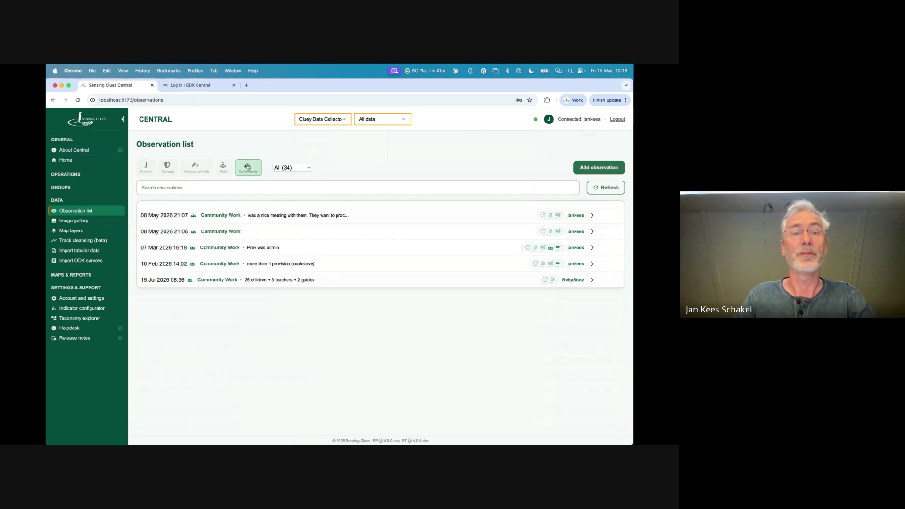
click(247, 167)
click(302, 170)
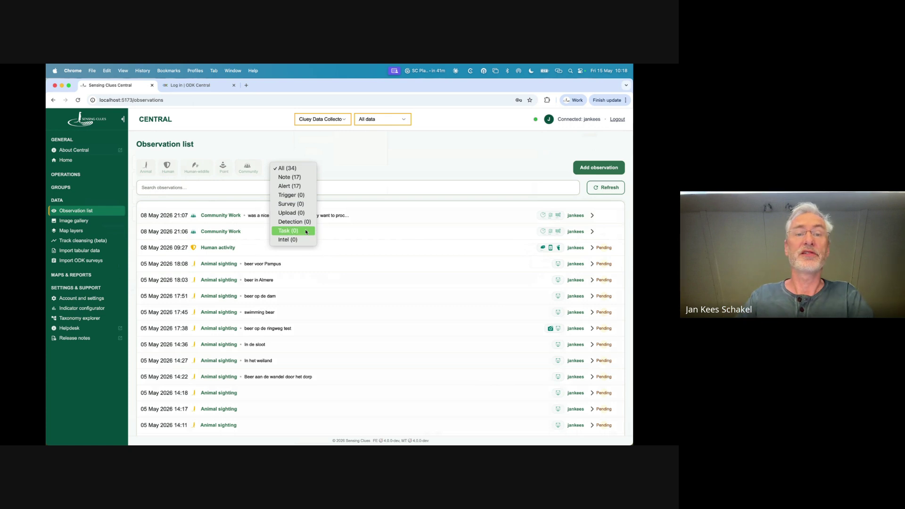
click(354, 165)
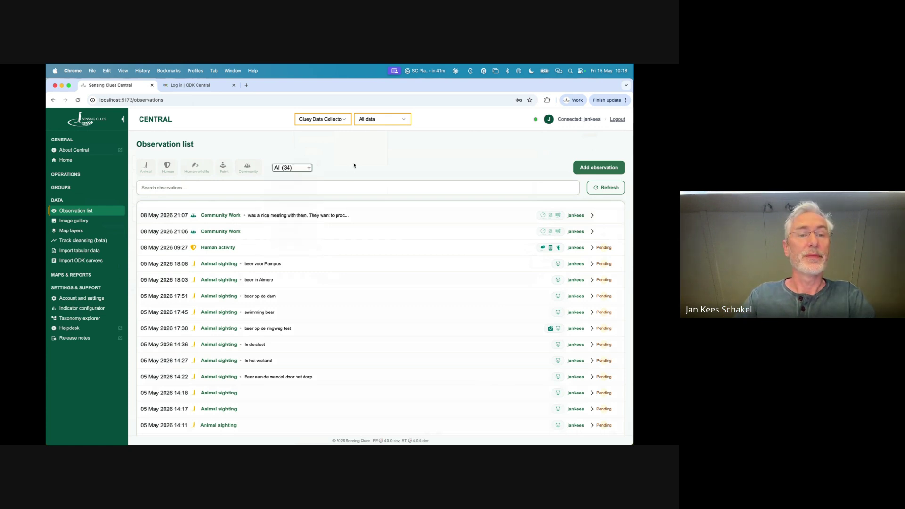
Step: Edit the Community Work observation of 08 May 2026 21:07, keeping its date and location, and append "ADDED" to its Other details
click(247, 217)
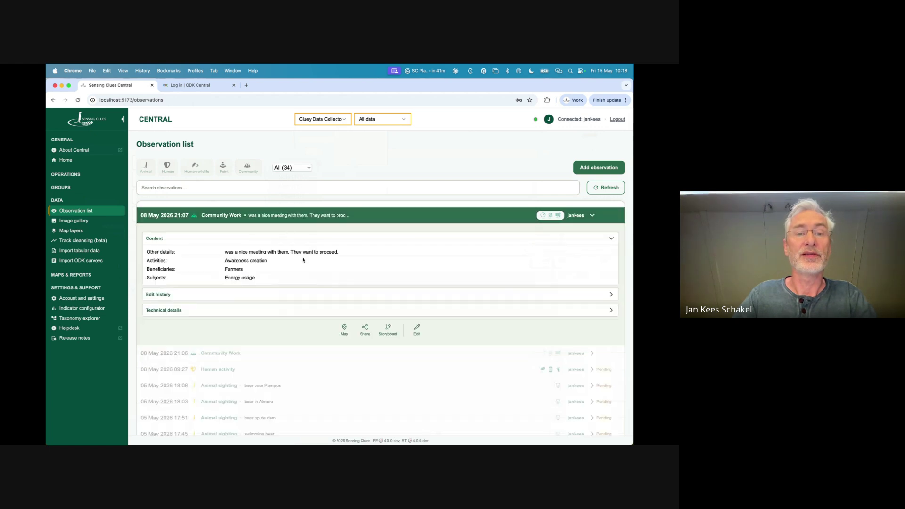
click(417, 330)
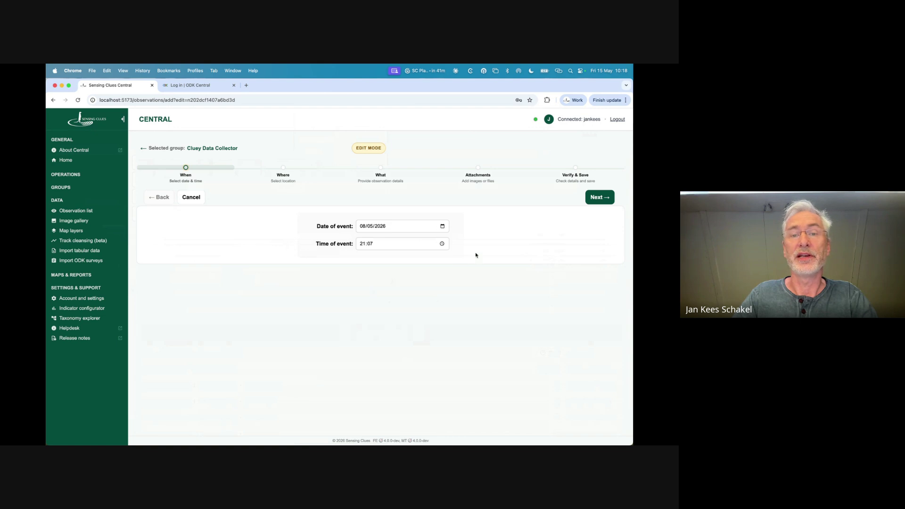
click(597, 199)
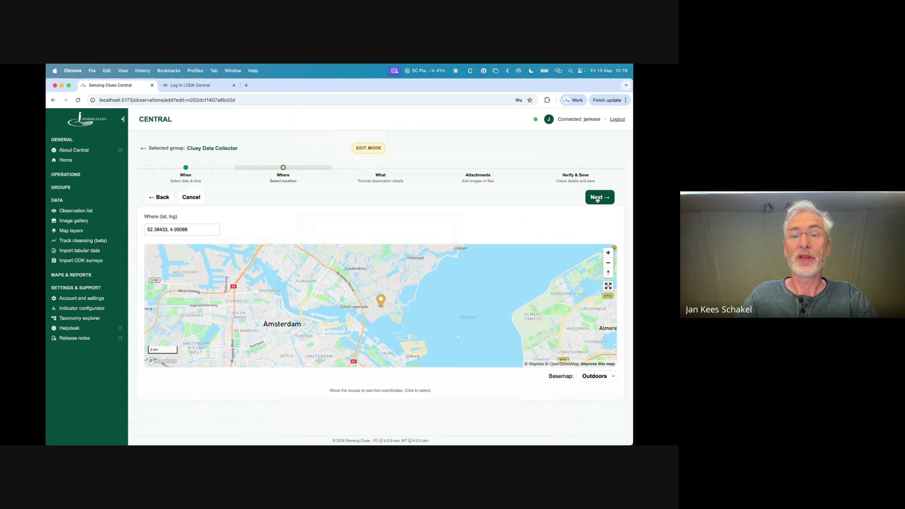
click(597, 199)
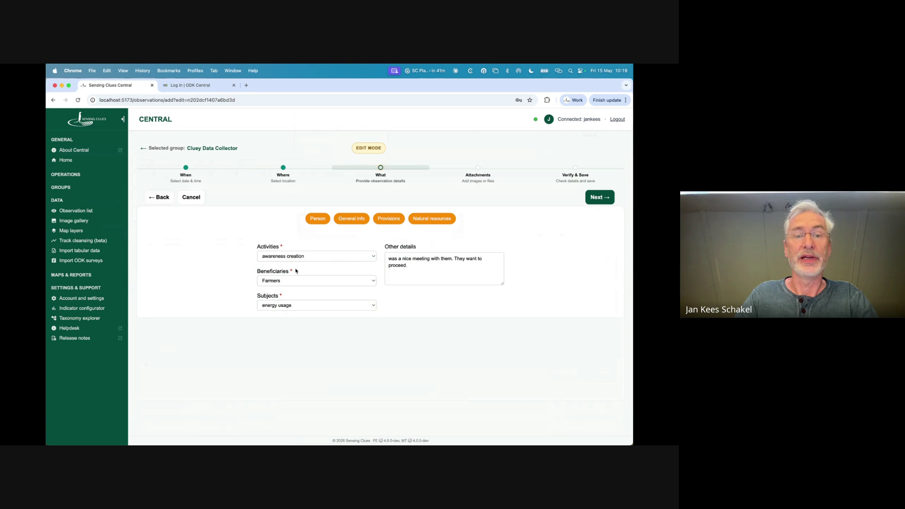
click(421, 268)
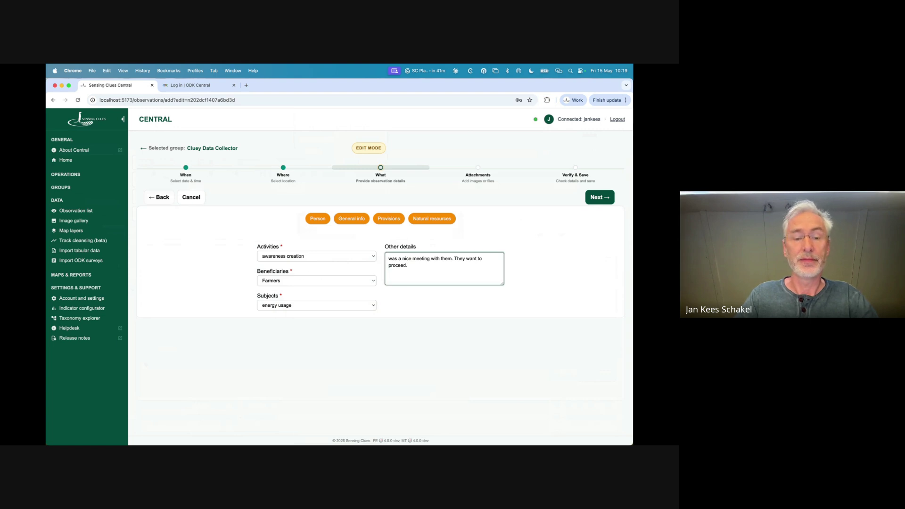
text(ADDED)
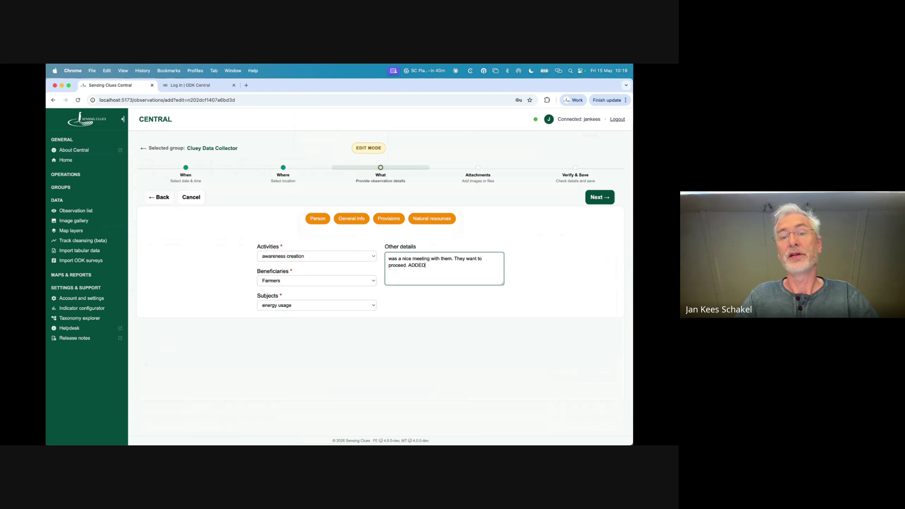
Step: Show the Person and General info subforms of the observation, look through the fields, and hide General info again
click(318, 219)
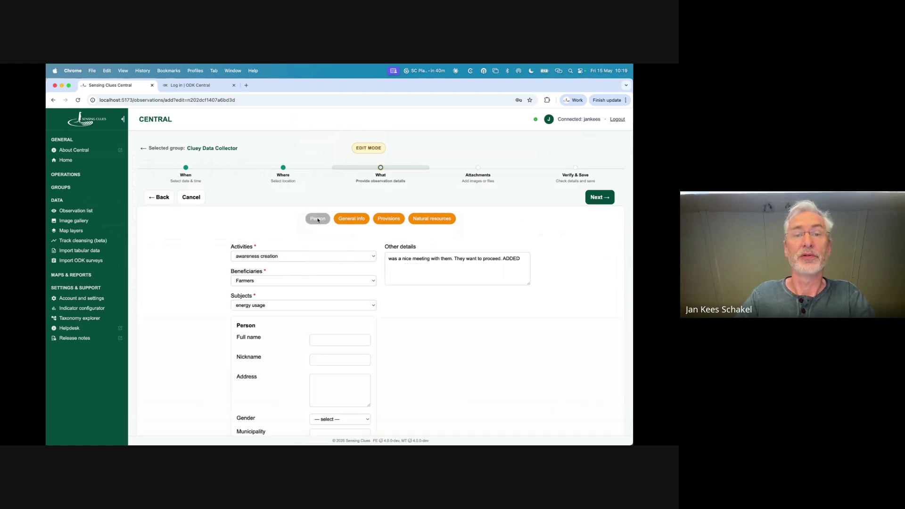
click(352, 219)
scroll(339, 330, down, 3)
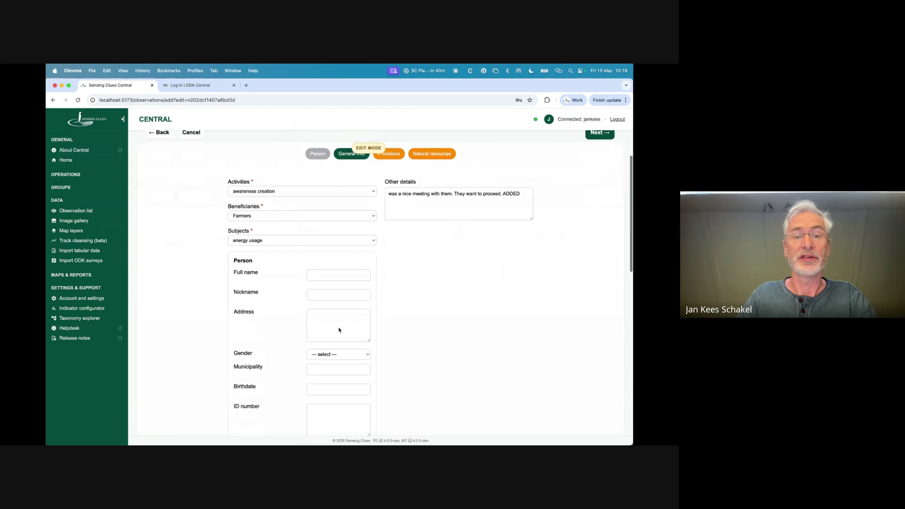
scroll(339, 330, up, 3)
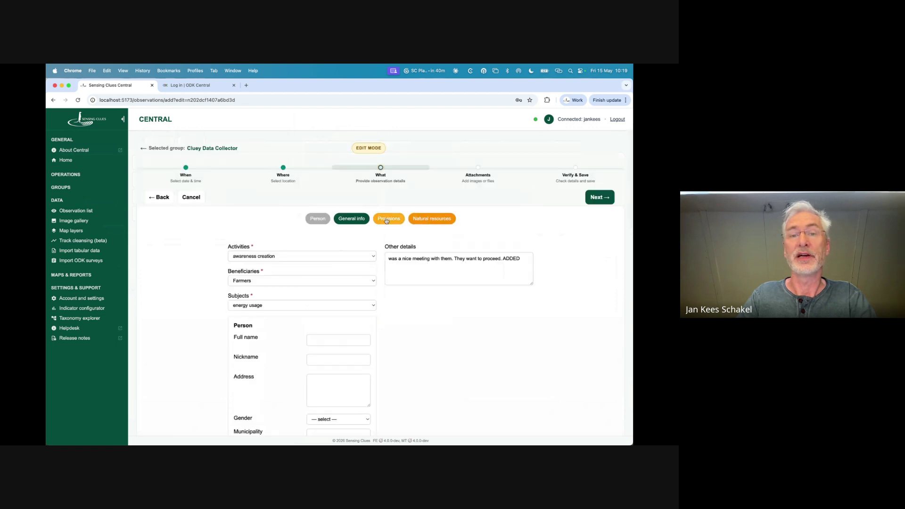
click(361, 218)
Step: Add the Provisions subform to the observation with "Beehive provision" and 4 as the number provisioned
click(389, 218)
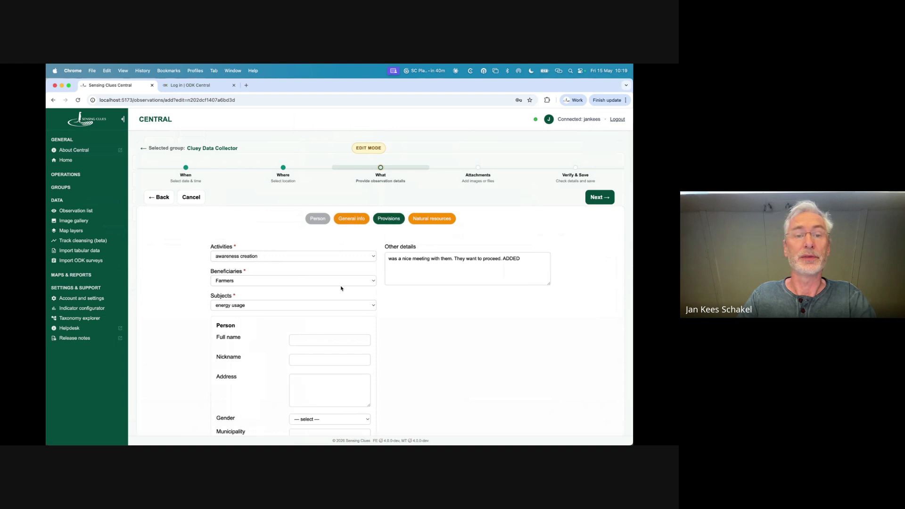
scroll(325, 291, down, 10)
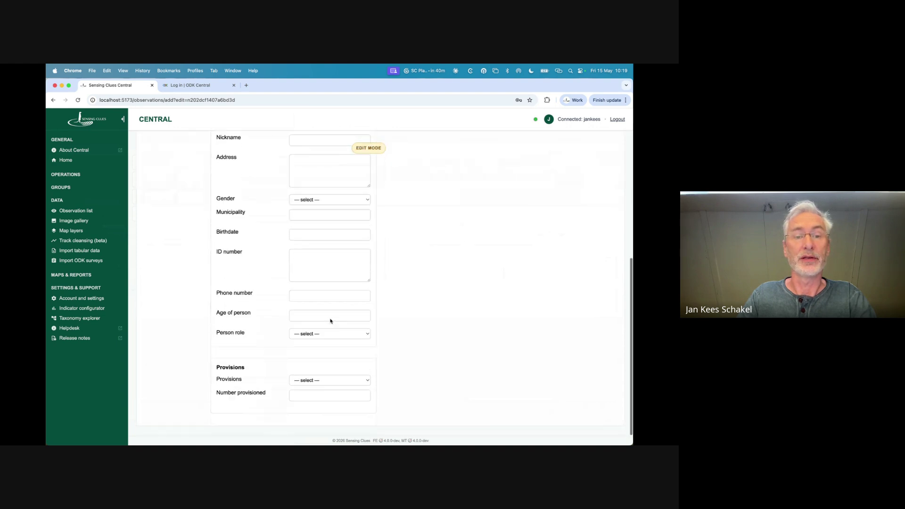
click(339, 383)
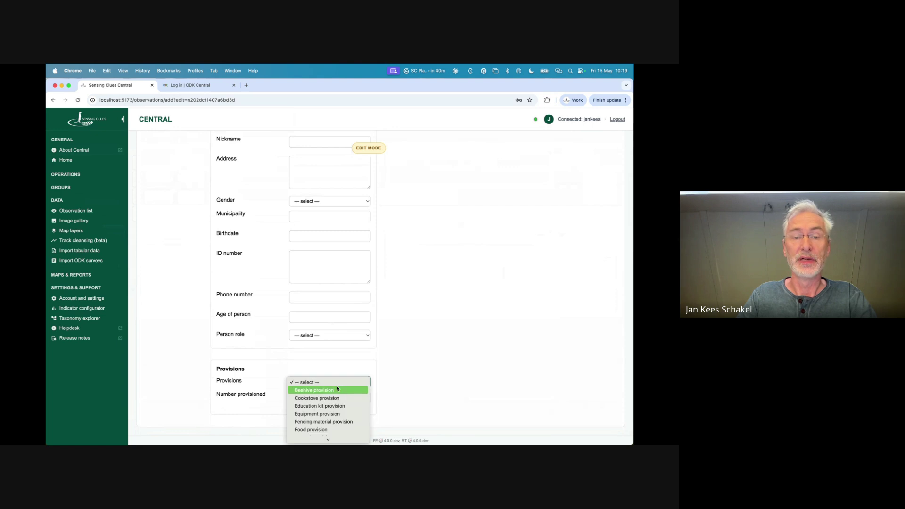
click(334, 390)
click(327, 400)
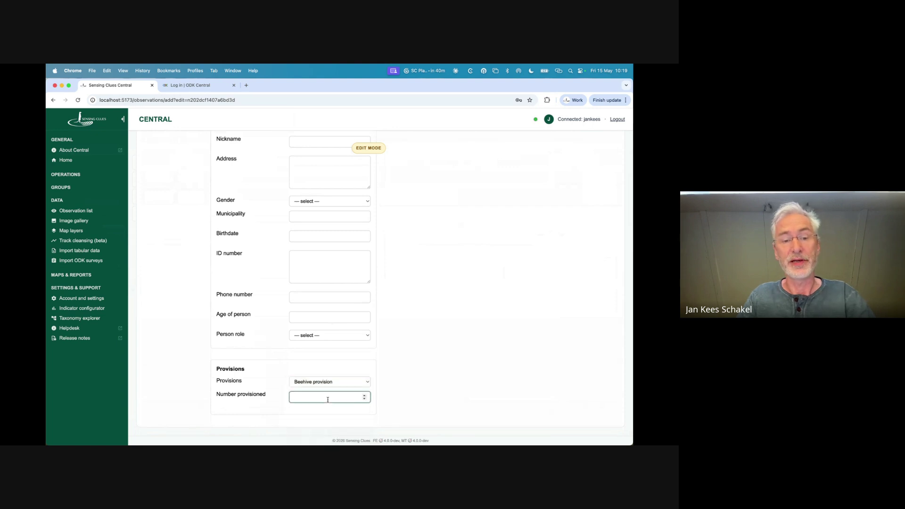
click(393, 408)
scroll(412, 402, up, 10)
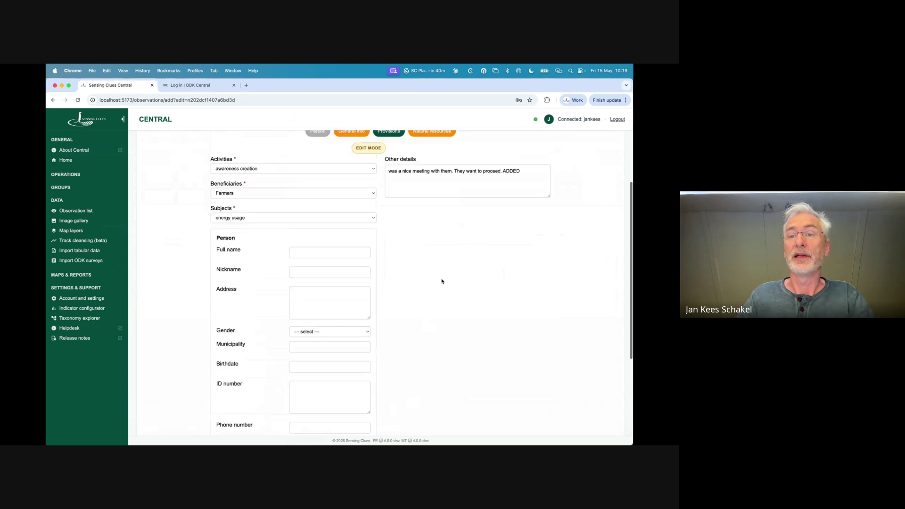
Step: Continue without adding attachments, verify the observation's details, and update it
click(598, 198)
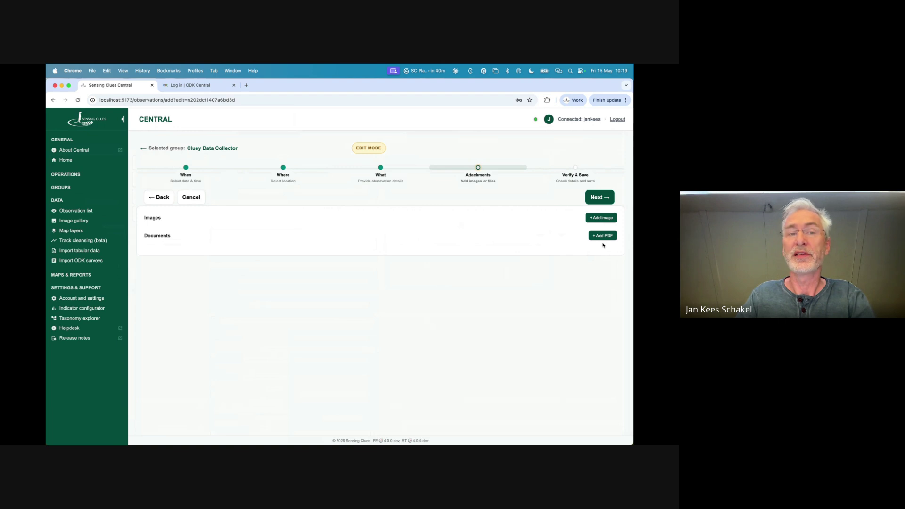
click(600, 200)
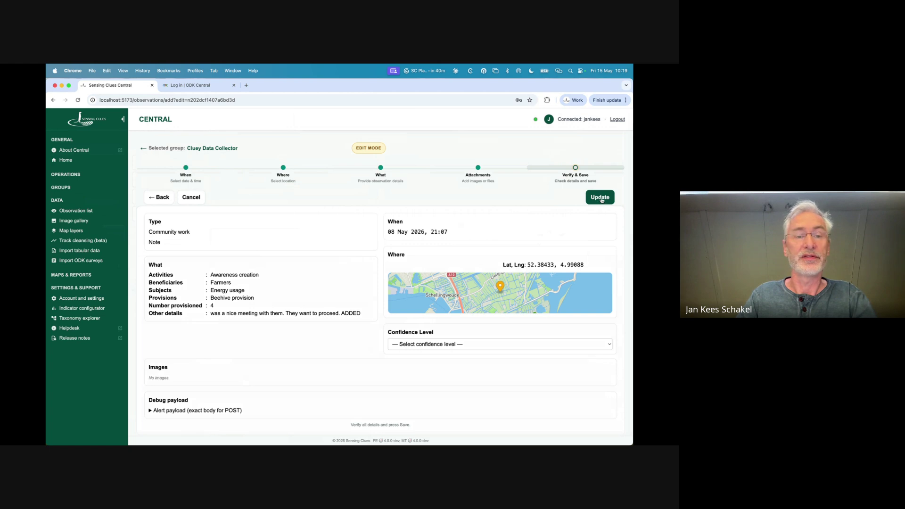
click(600, 197)
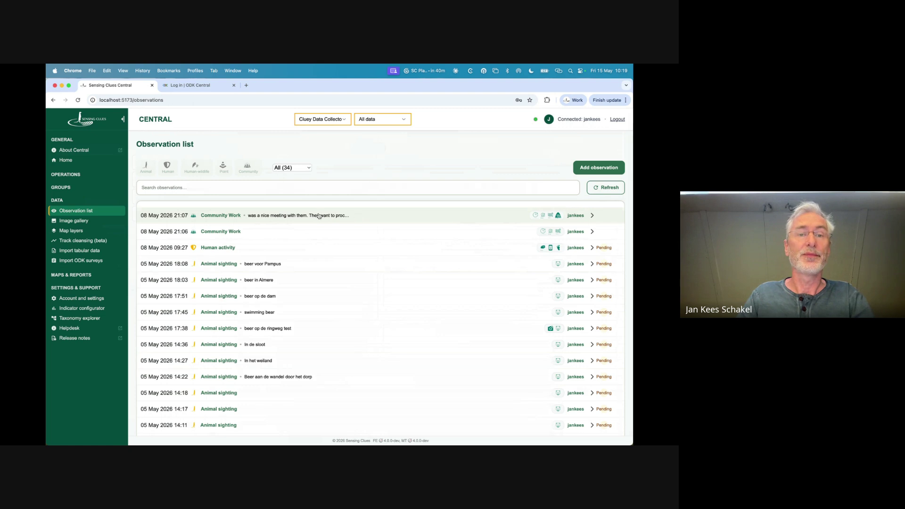
Step: Examine the content and edit history of the Community Work observation of 08 May 2026 21:07
click(319, 215)
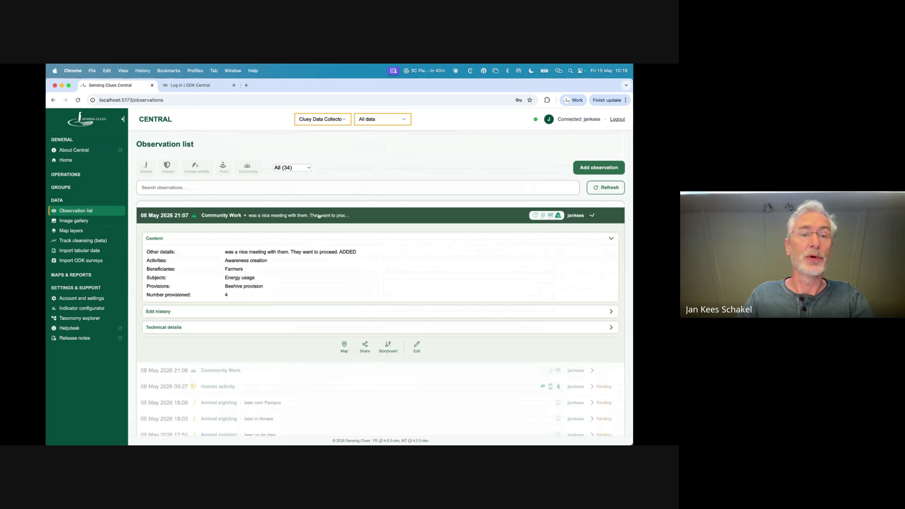
click(267, 311)
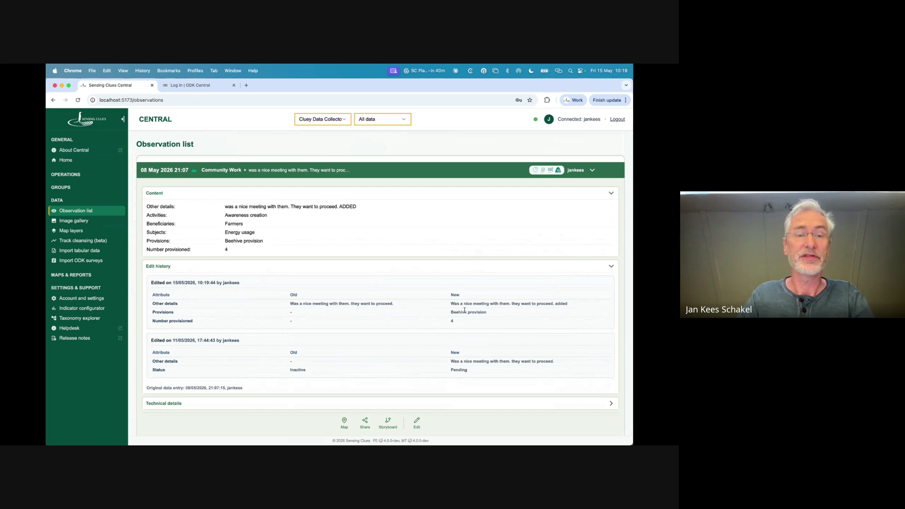
click(186, 268)
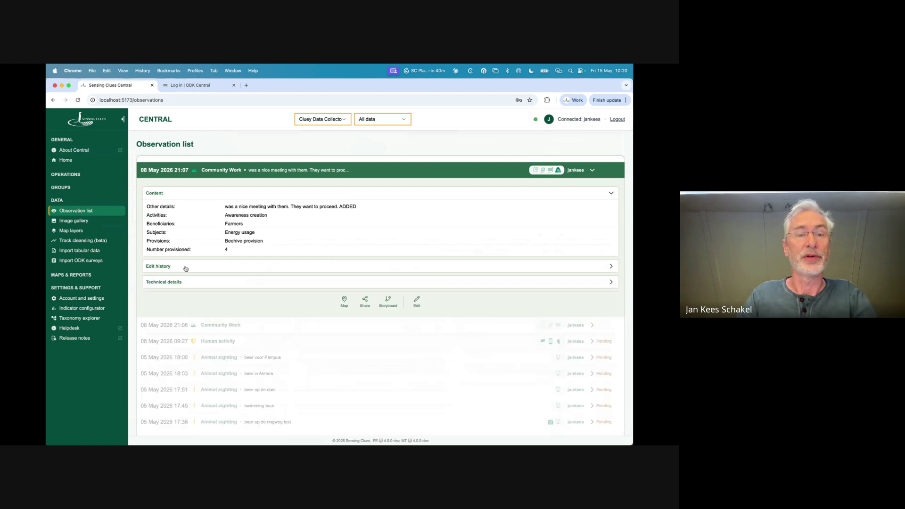
click(242, 172)
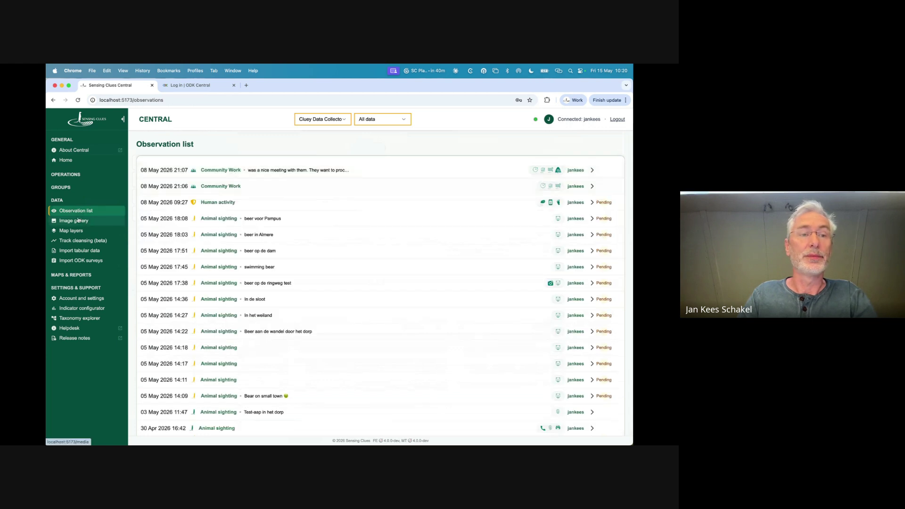
Step: Open the image gallery of the Cluey Data Collector group
click(79, 220)
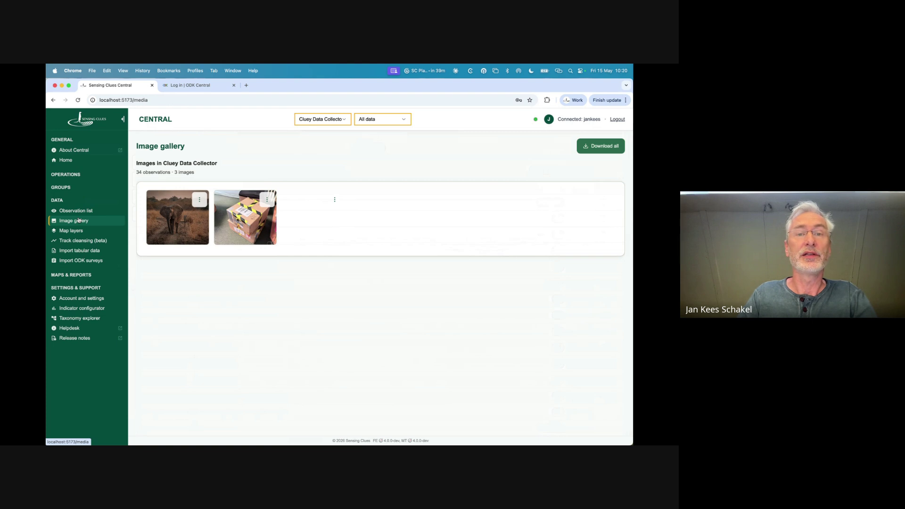
Step: Switch the image gallery to the Custom ontologies group, browse its images, and show the actions available for the third image
click(321, 120)
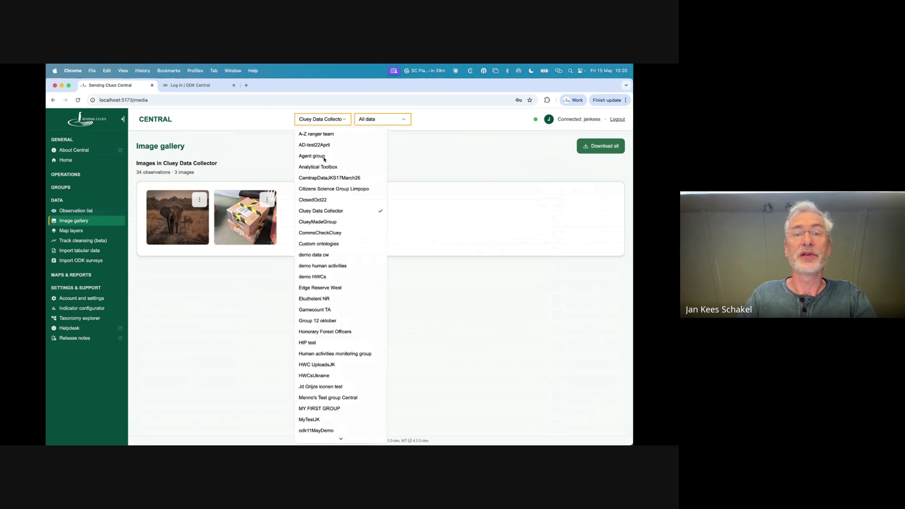
click(320, 244)
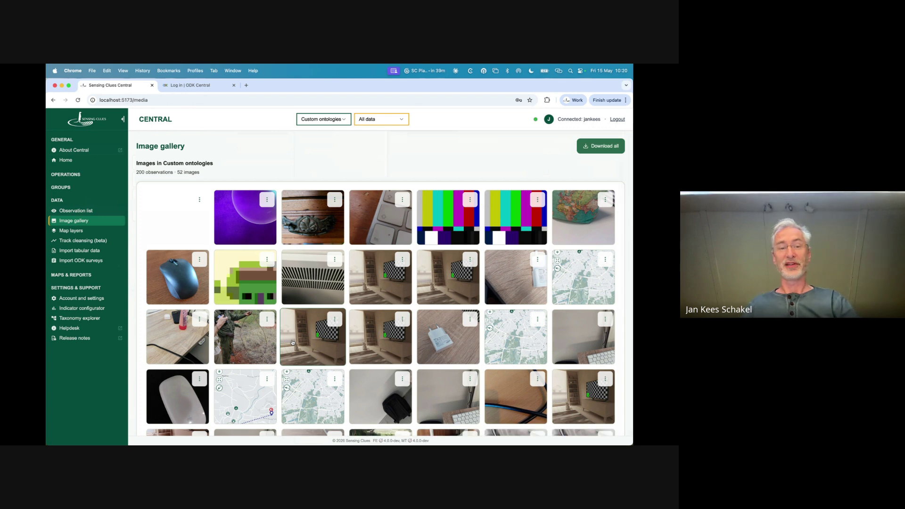
scroll(293, 343, down, 3)
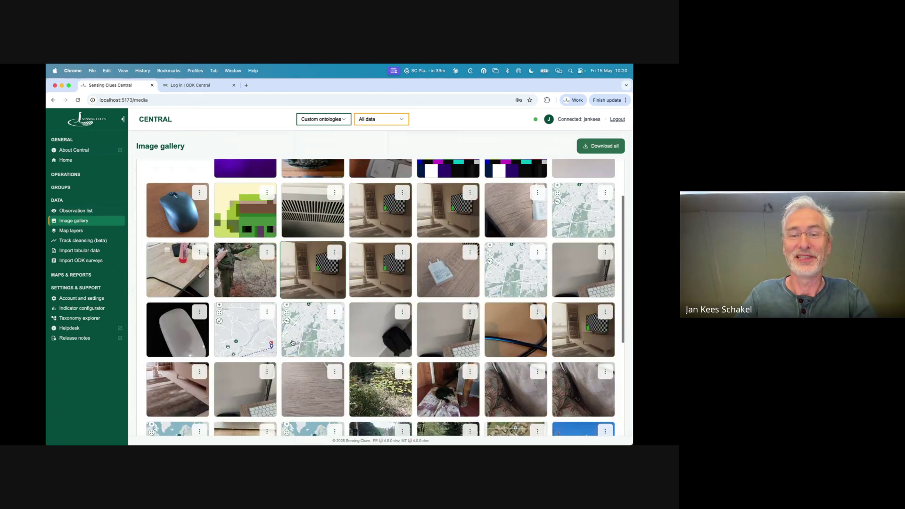
scroll(292, 343, up, 3)
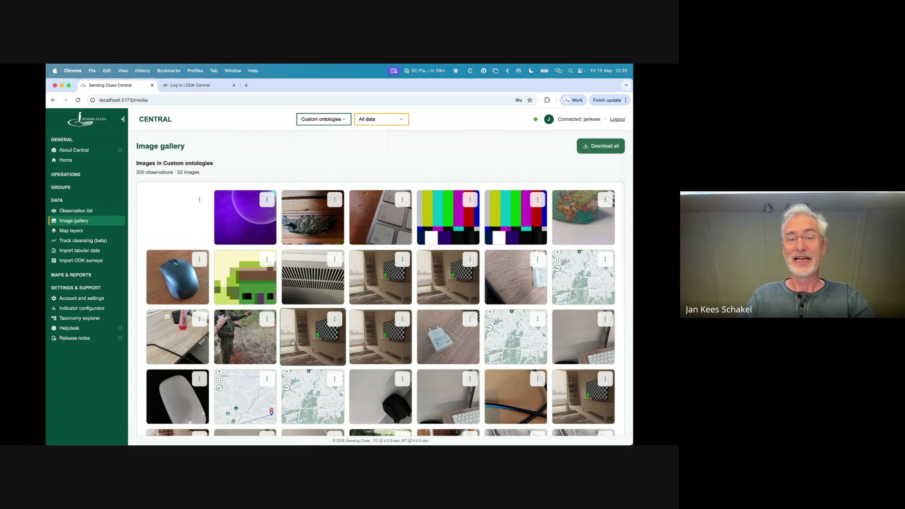
right_click(314, 210)
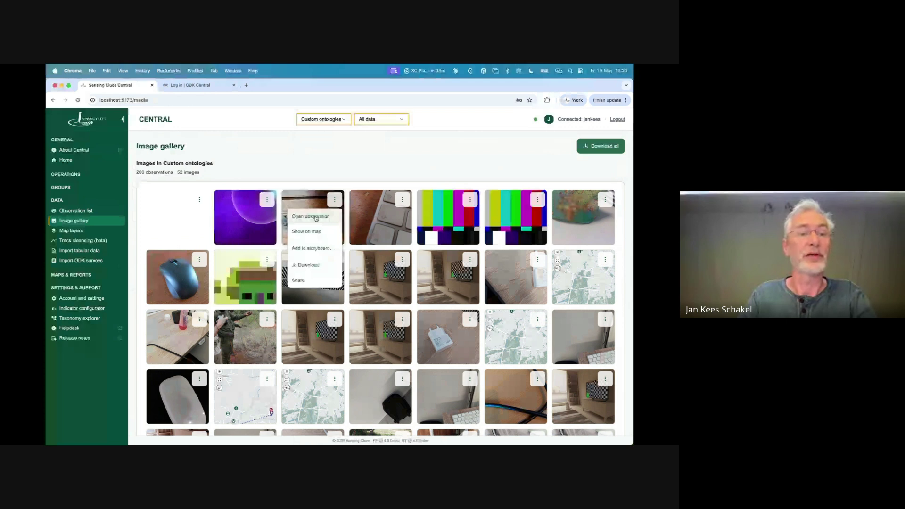
Step: View the available ways of adding a map layer and return to the Map layers overview
click(73, 231)
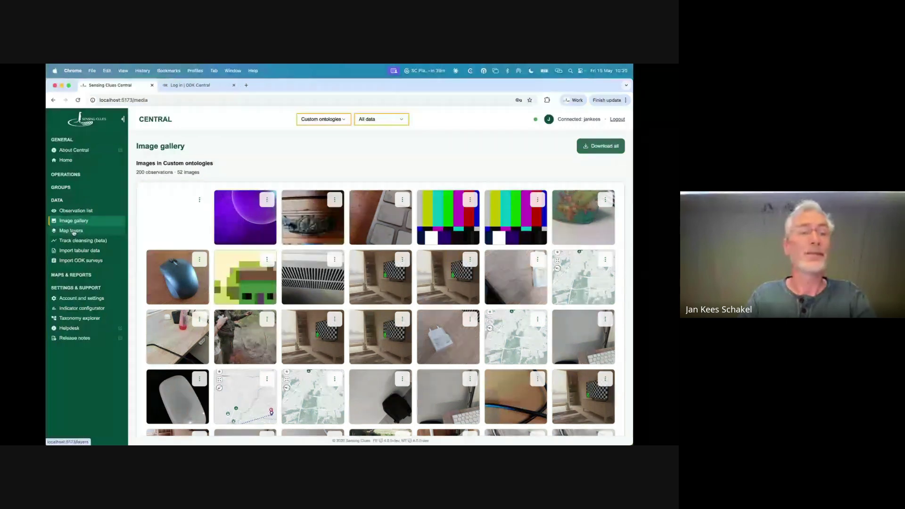
click(73, 231)
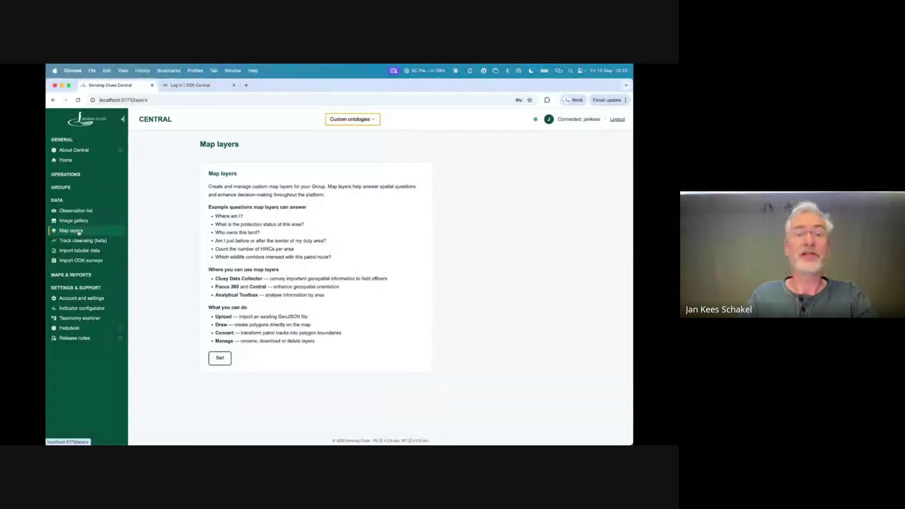
click(220, 358)
click(543, 151)
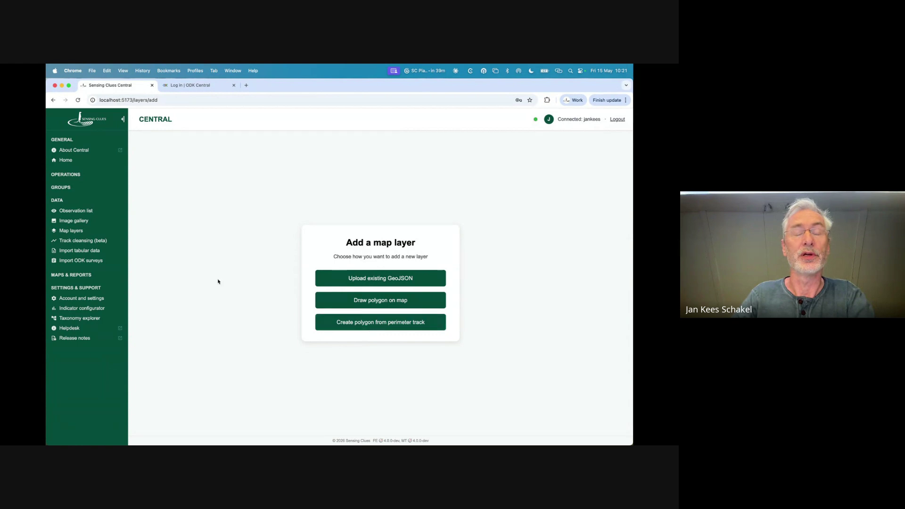
click(71, 230)
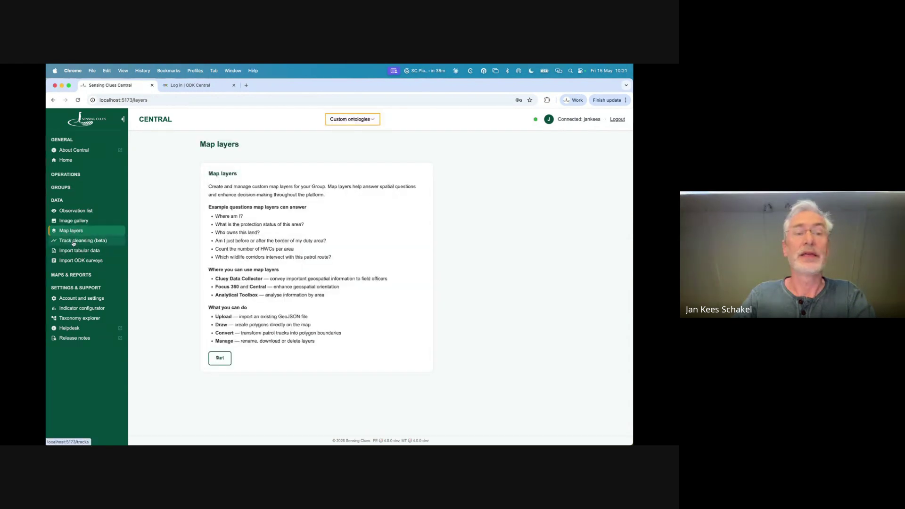
Step: Open track cleansing, dismiss its introduction, and display the onFenceInspection track of 2025-02-05 on the map
click(73, 242)
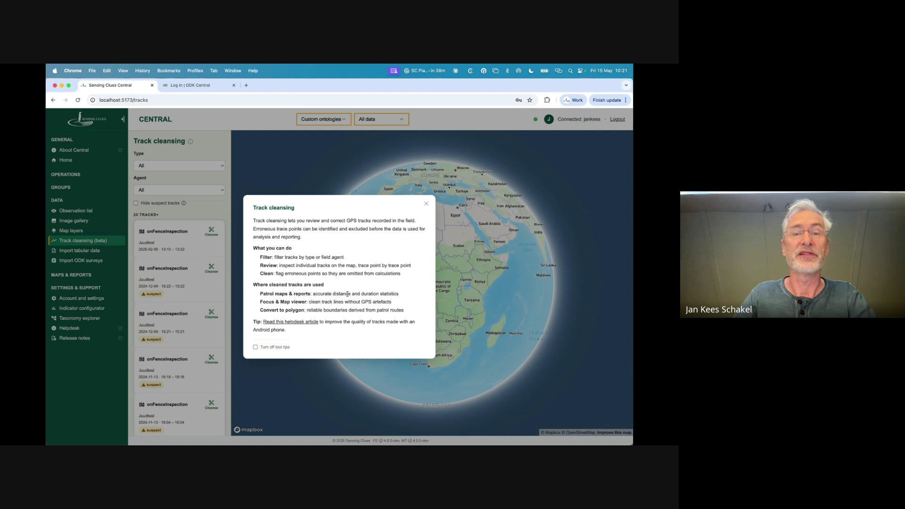
click(427, 204)
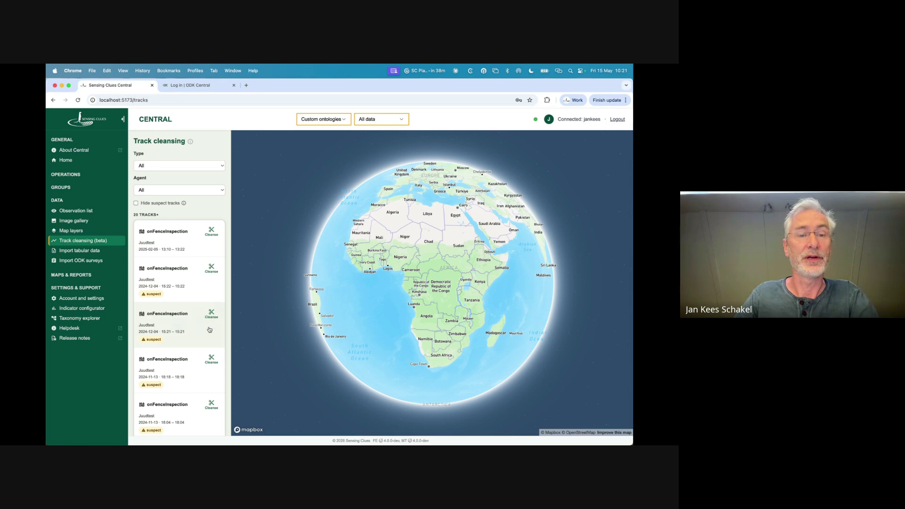
click(175, 249)
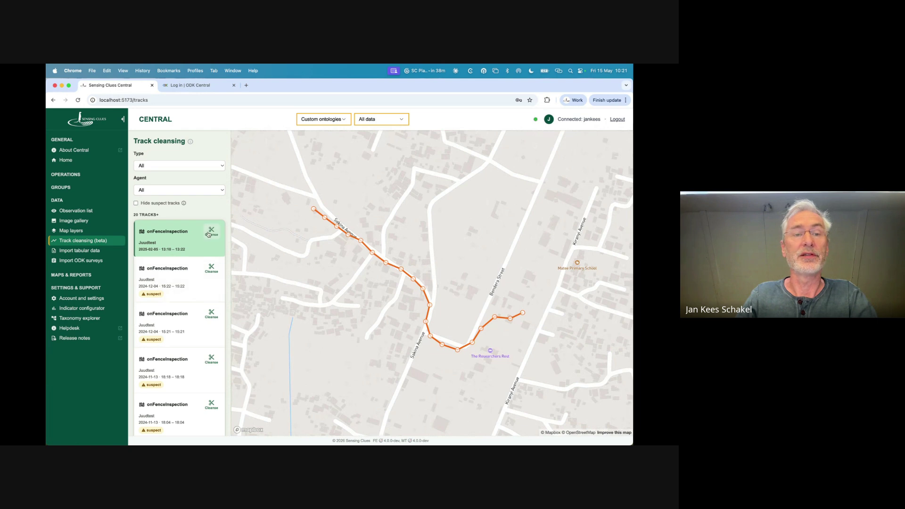
Step: Cleanse the onFenceInspection track of 05 Feb 2025 by moving its start and end points inward, trimming it to about 475 m
click(212, 231)
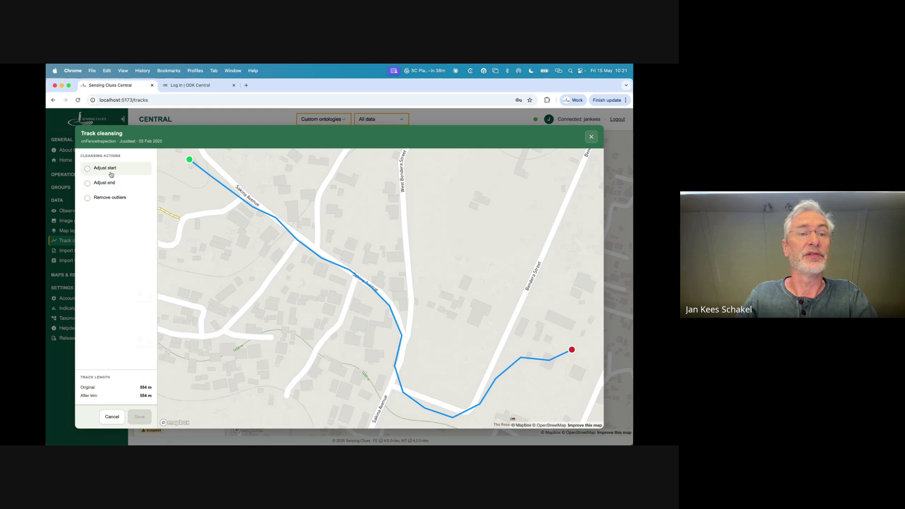
click(88, 169)
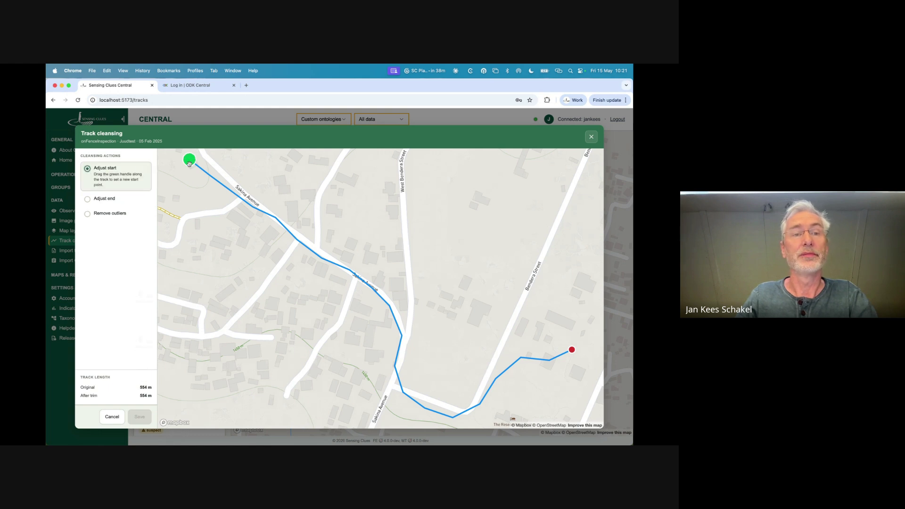
drag(190, 164, 233, 195)
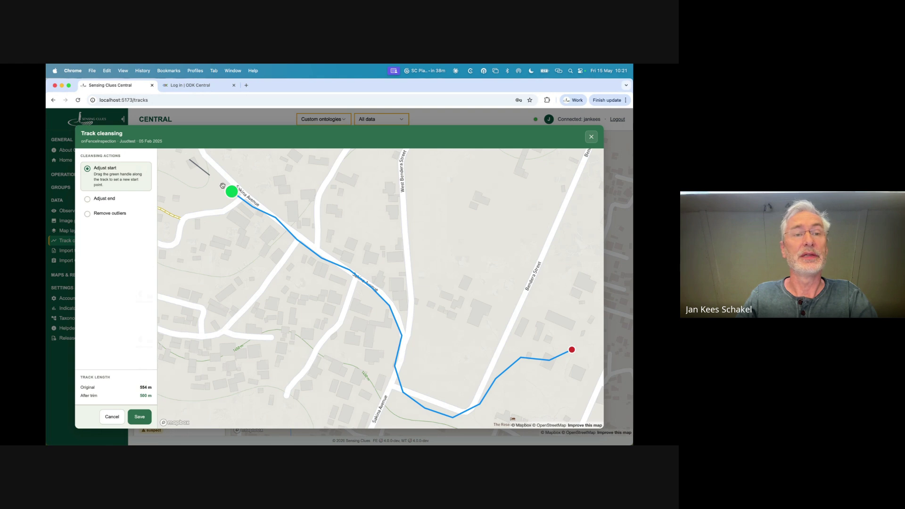
click(109, 200)
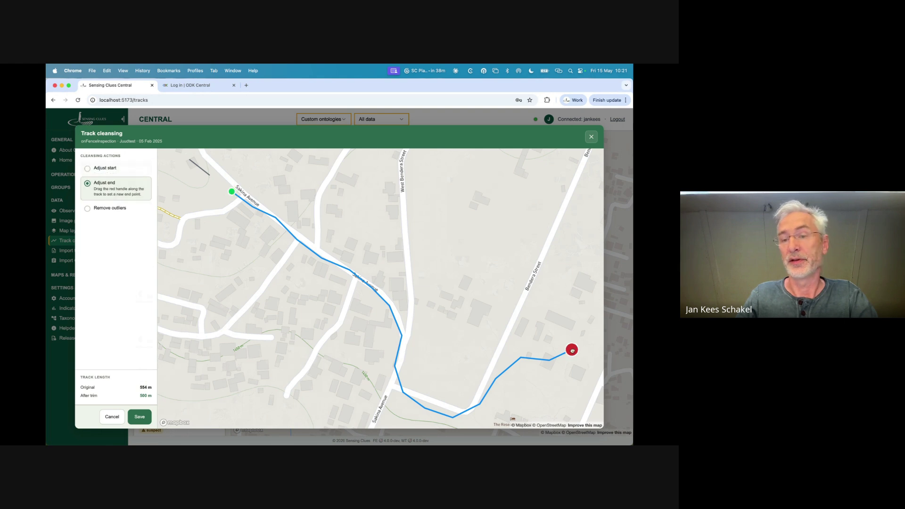
drag(571, 349, 548, 357)
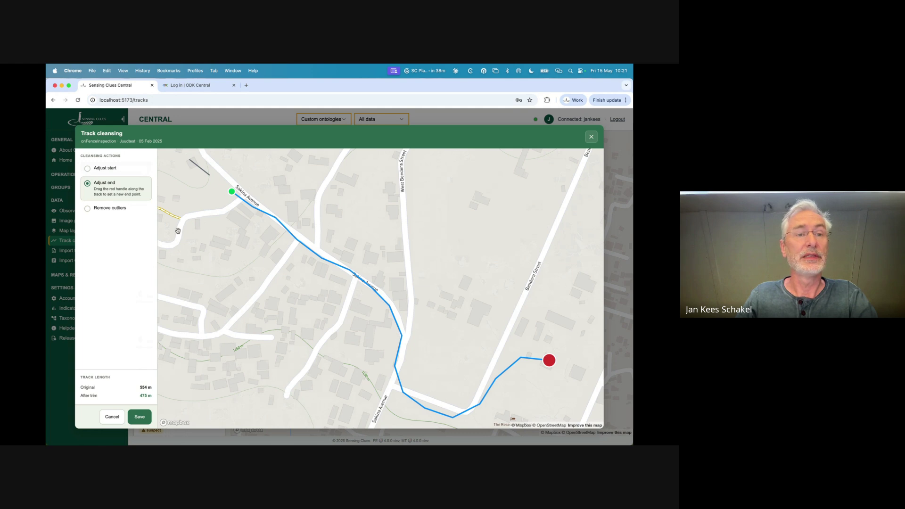
Step: Remove one GPS point as an outlier from the southern bend of the track, just after the Sakina Avenue corner
click(89, 209)
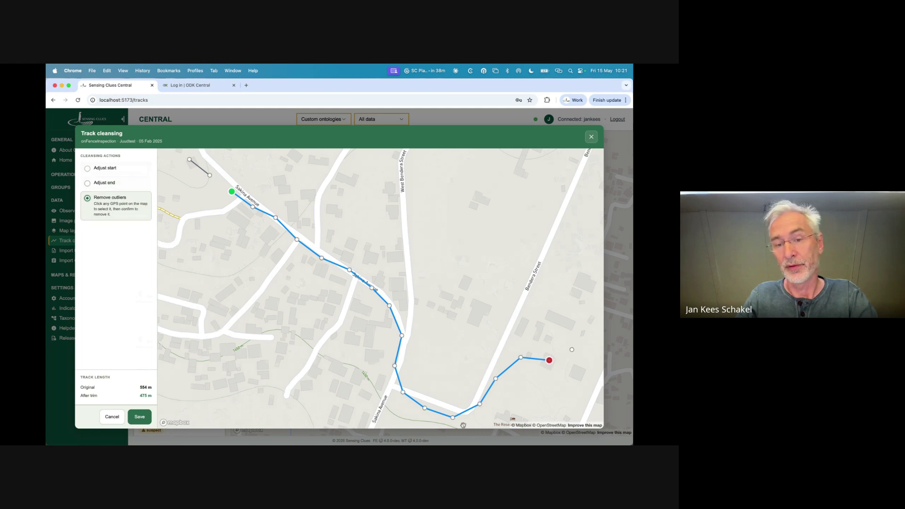
click(424, 408)
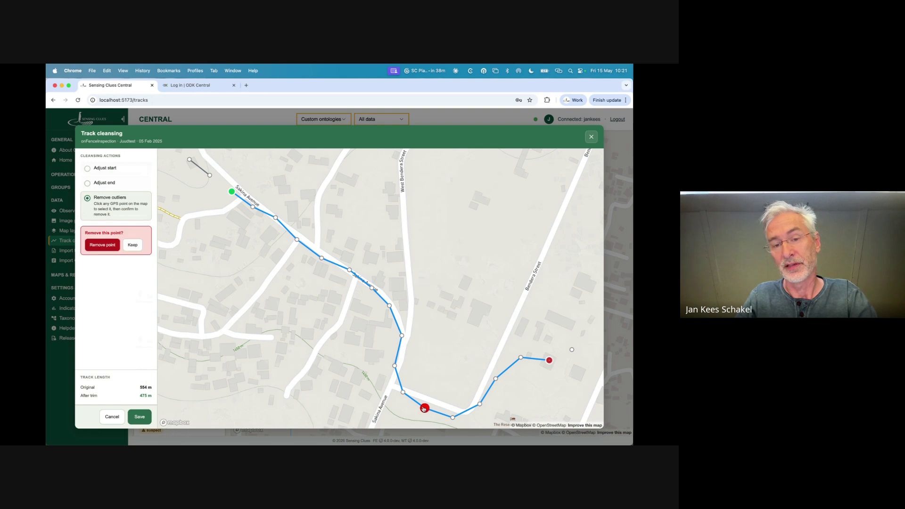
click(102, 245)
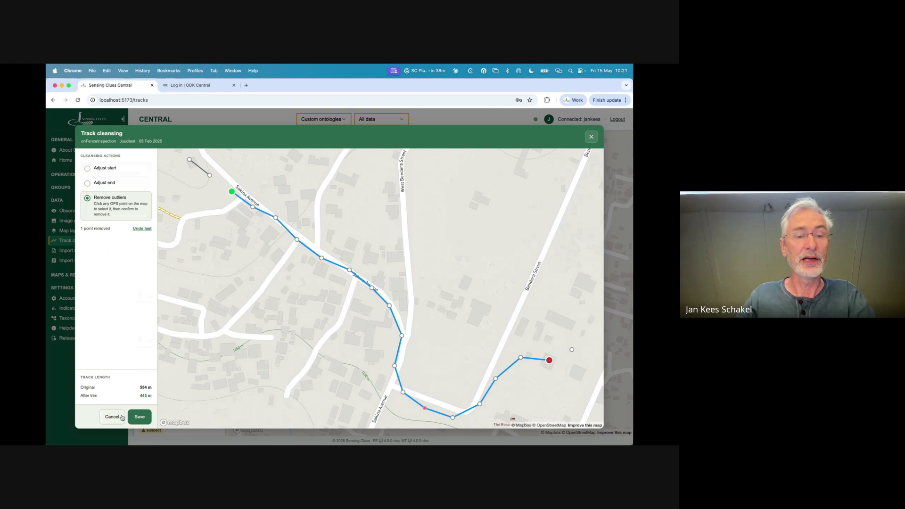
Step: Try to save the track edits and close the track's cleansing window
click(139, 418)
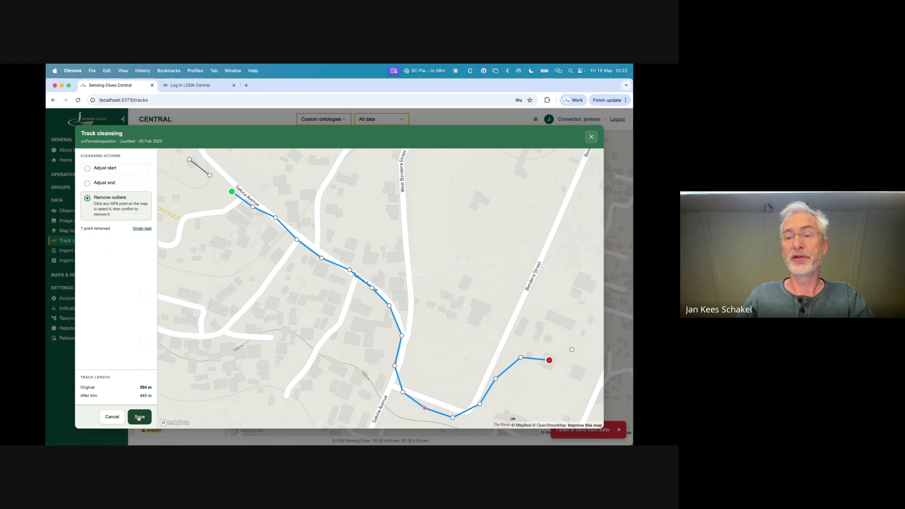
click(140, 418)
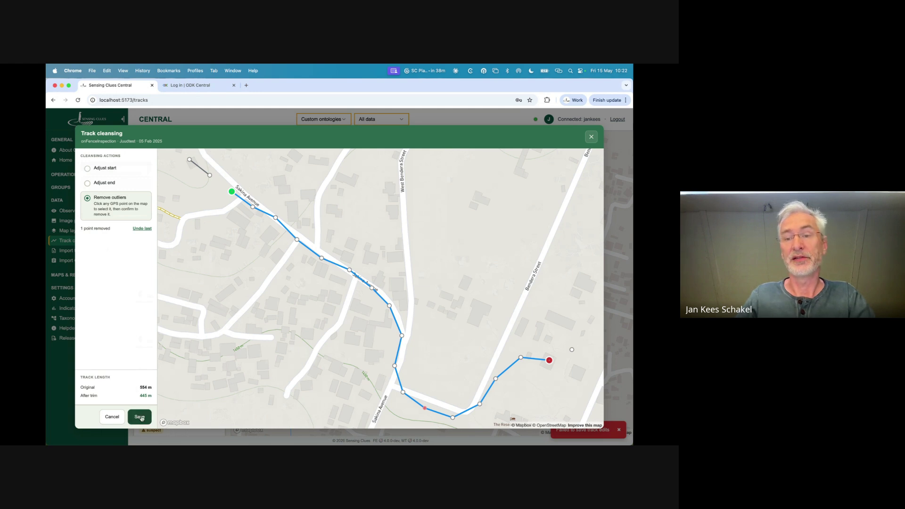
click(140, 417)
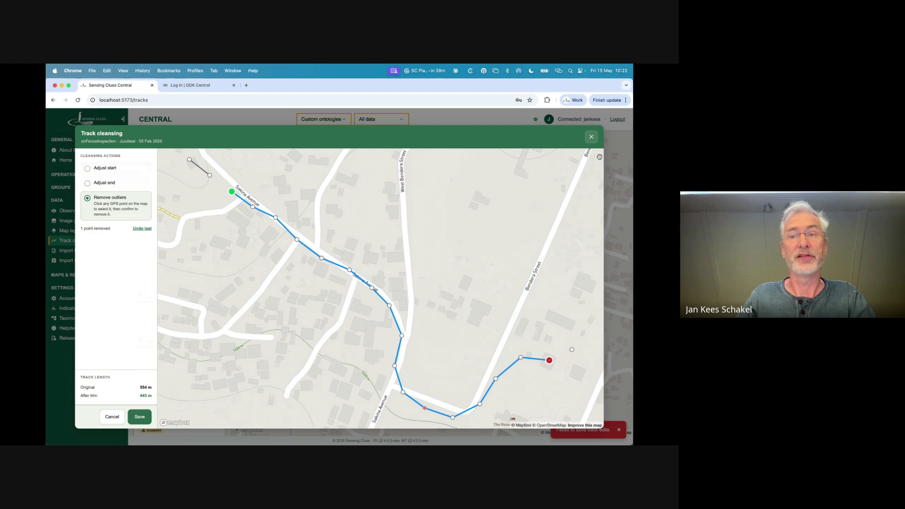
click(592, 137)
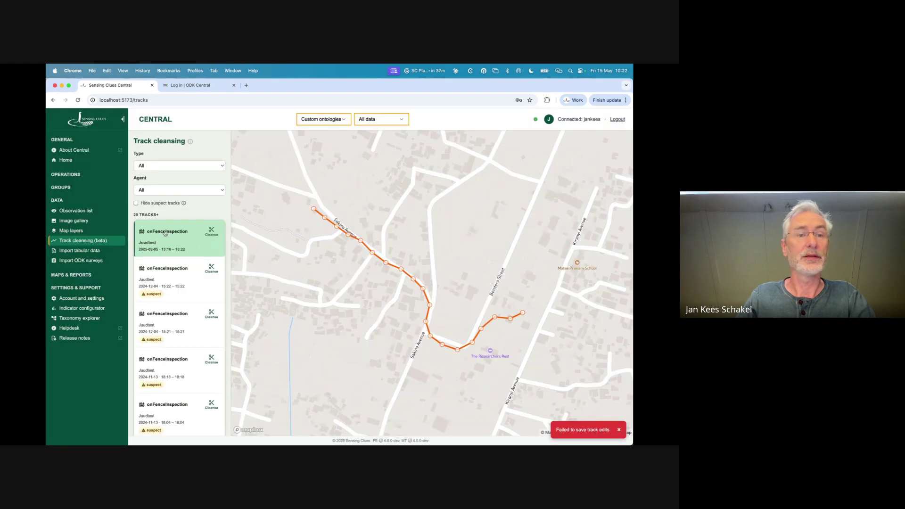
Step: Start the tabular data import wizard and view the observation types that can be applied to the rows
click(85, 251)
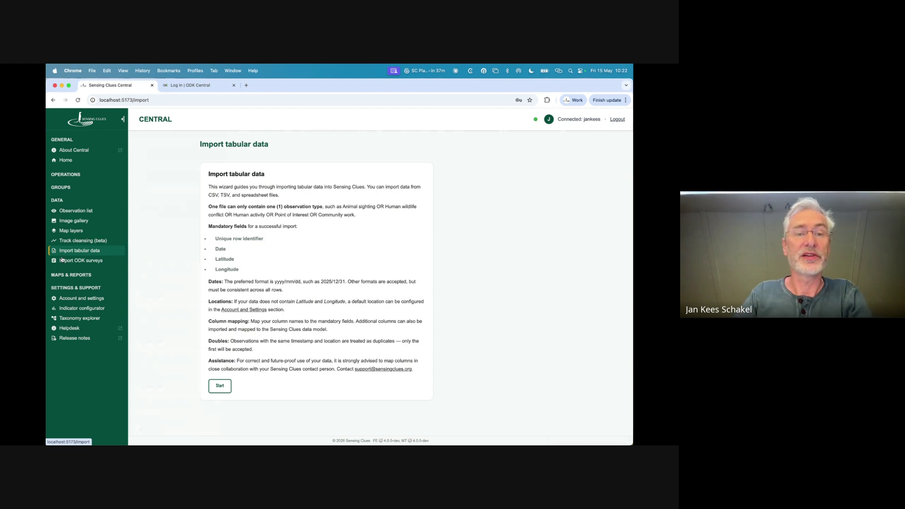
click(220, 386)
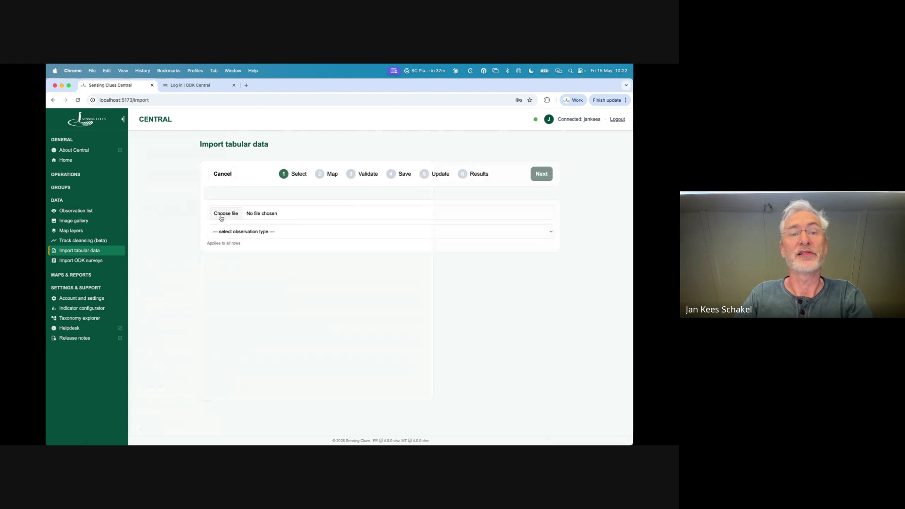
click(273, 234)
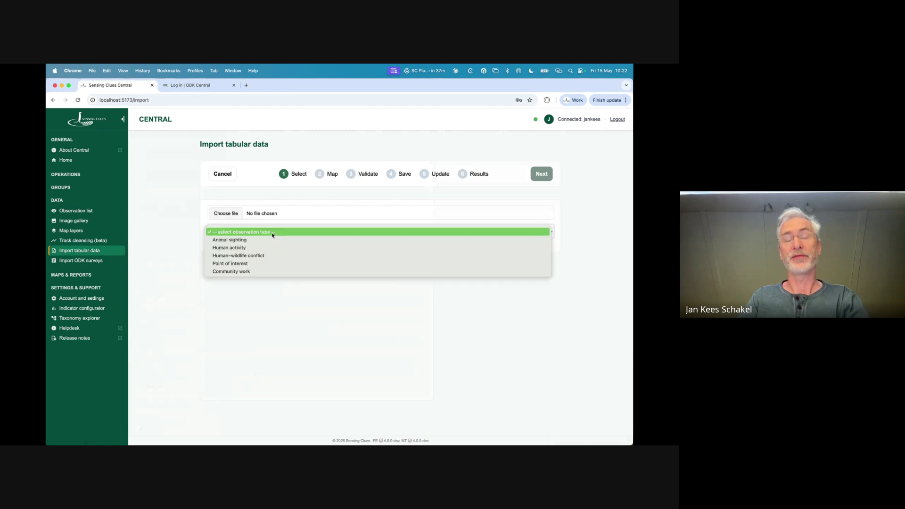
click(168, 226)
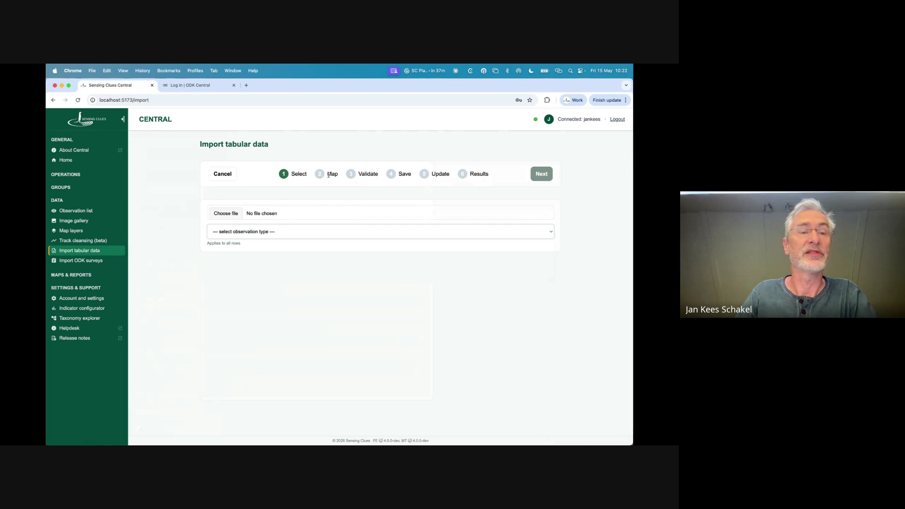
Step: Switch from the ODK Surveys page to ODK Central, log in with the prefilled credentials, and view the "Register a new school" submissions in Sensing Clues Lab
click(82, 261)
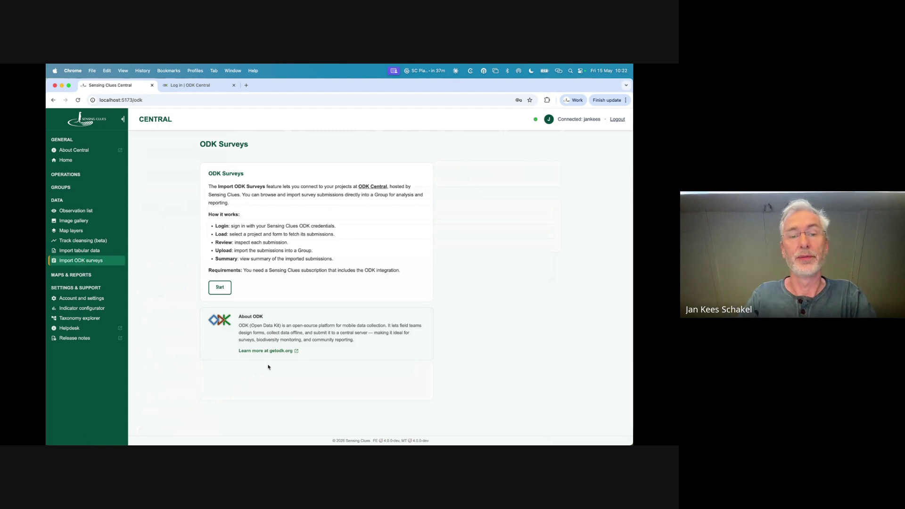
click(193, 86)
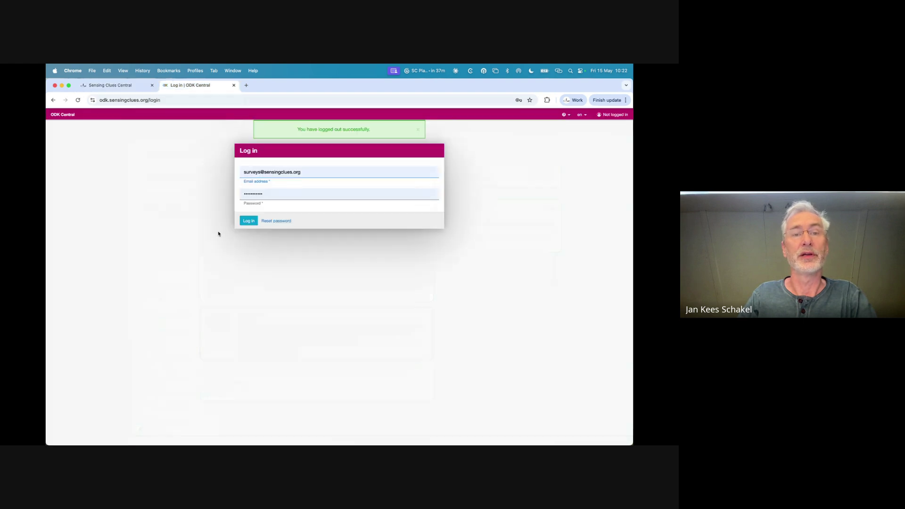
click(249, 221)
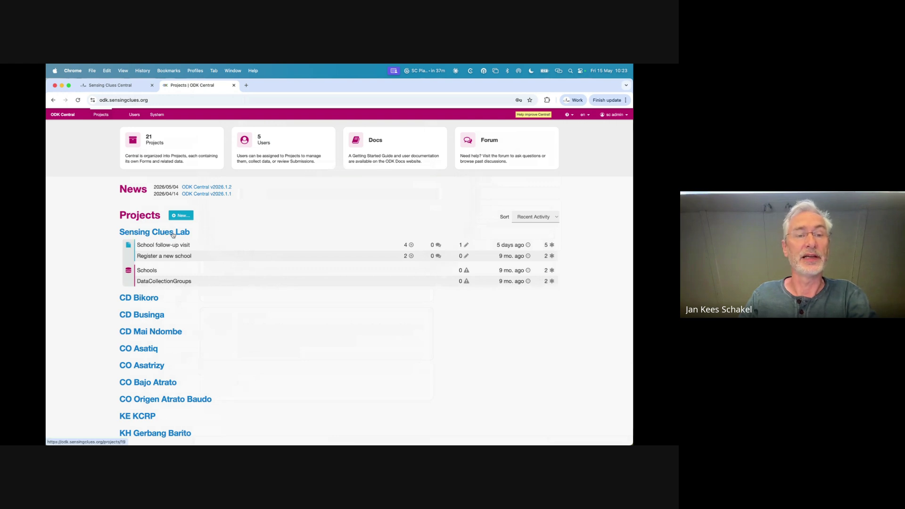
mouse_move(149, 272)
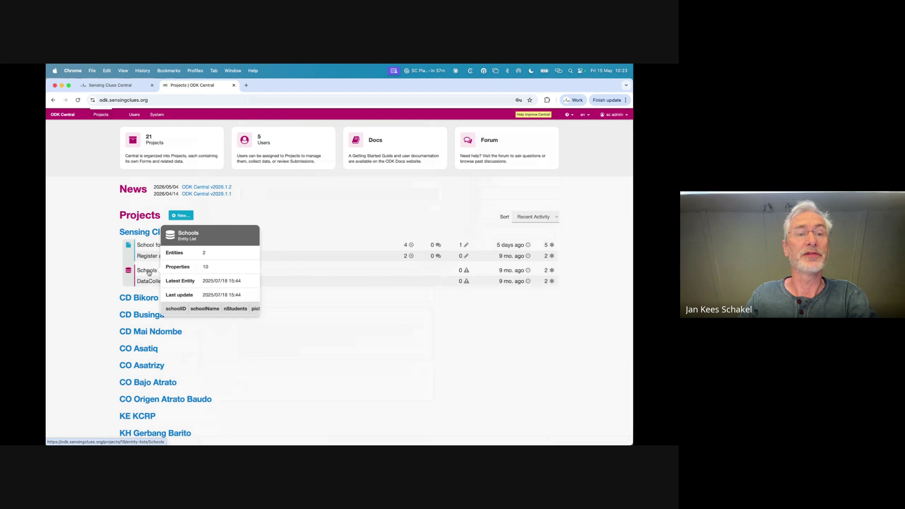
click(155, 256)
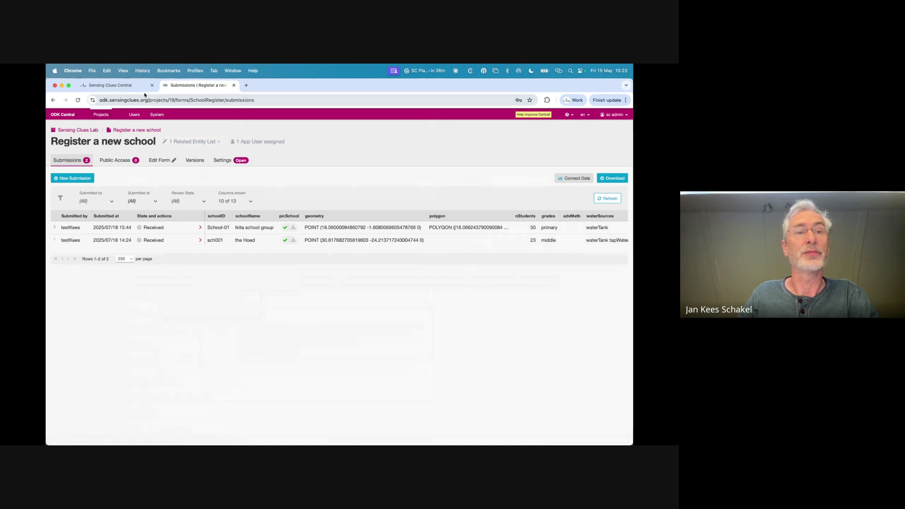
Step: Switch back to Sensing Clues Central, sign in to the ODK survey import with the prefilled credentials, and load Sensing Clues Lab's "School follow-up visit" submissions
click(128, 88)
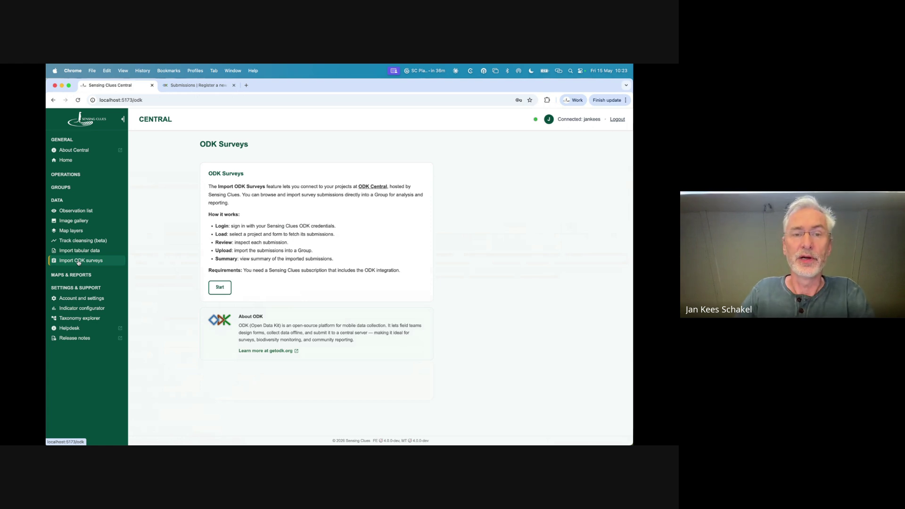
click(220, 289)
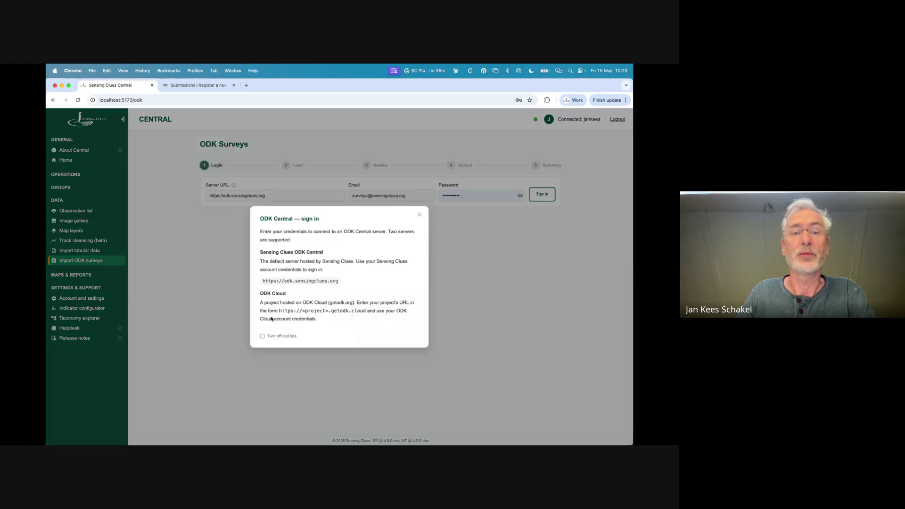
click(420, 216)
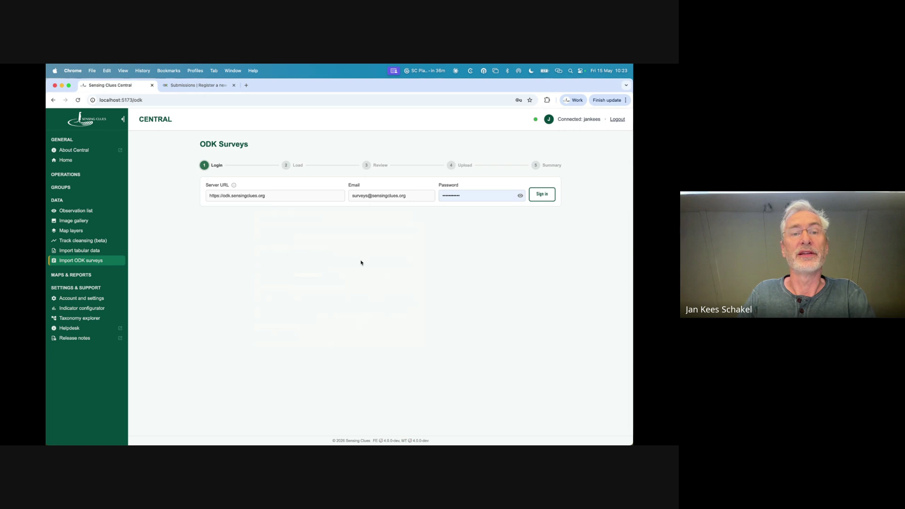
click(542, 194)
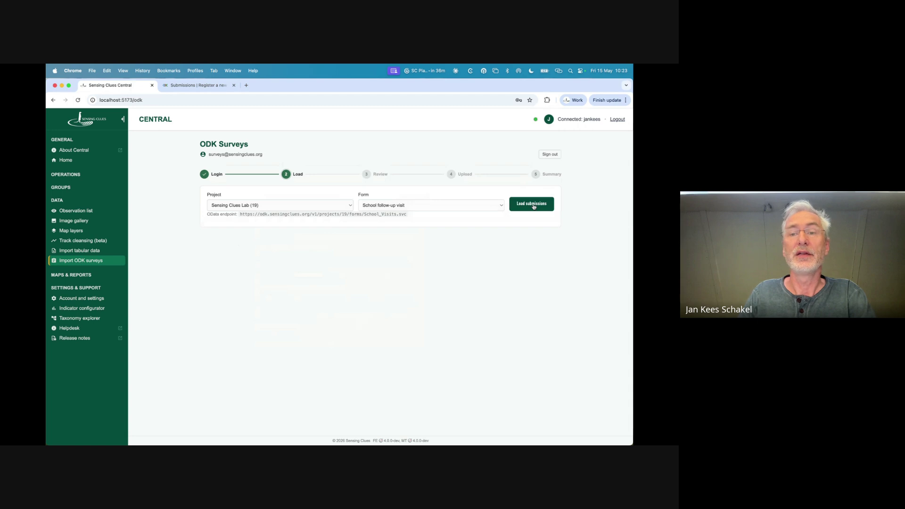
click(532, 204)
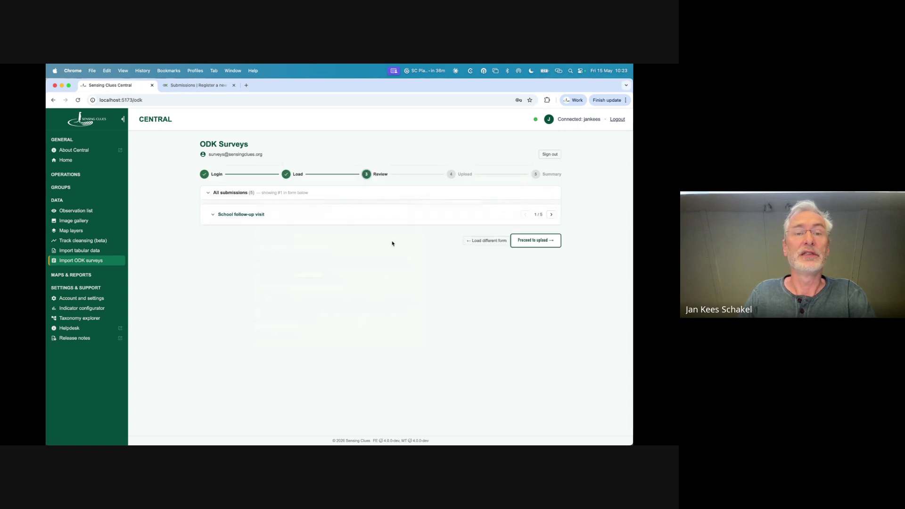
Step: Examine the columns of the table listing all School follow-up visit submissions
click(349, 194)
scroll(407, 251, right, 3)
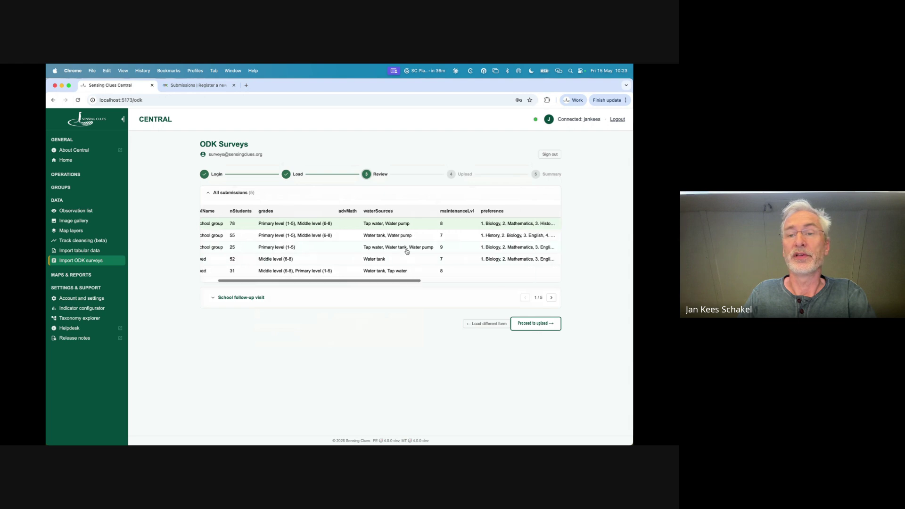
scroll(407, 251, right, 5)
scroll(365, 251, left, 3)
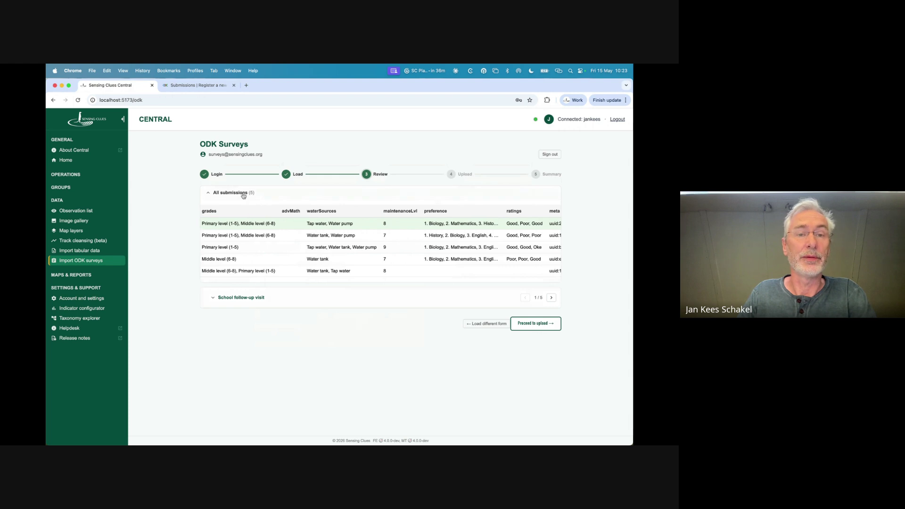
Step: Read through the answers in the first School follow-up visit submission, then collapse the form and the submissions table
click(239, 302)
scroll(279, 362, down, 10)
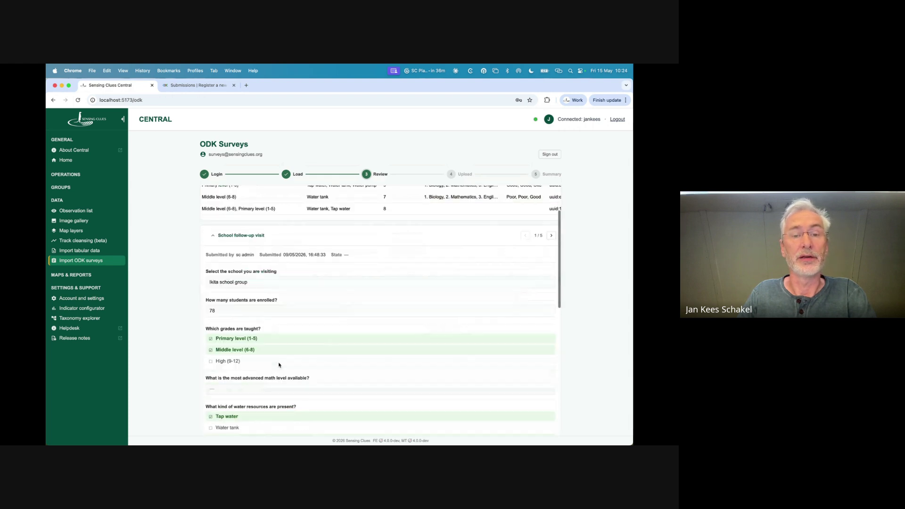
scroll(278, 362, down, 3)
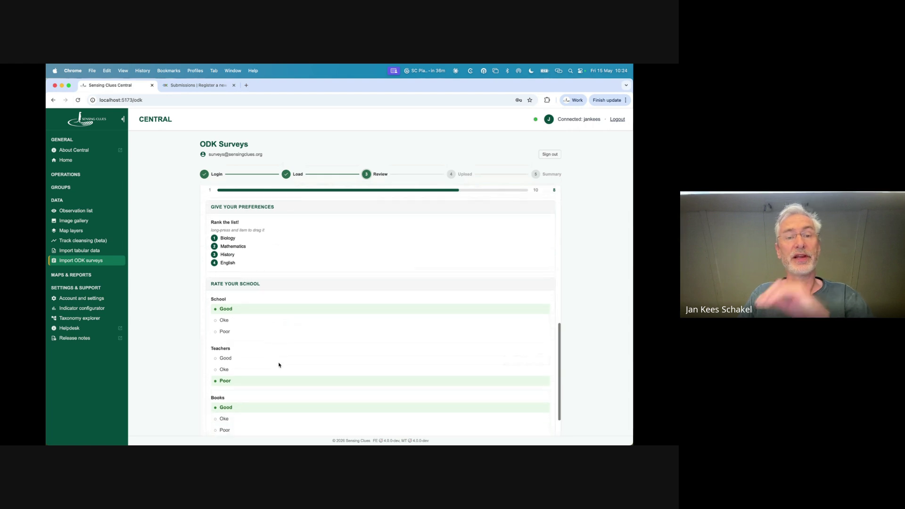
scroll(278, 364, down, 1)
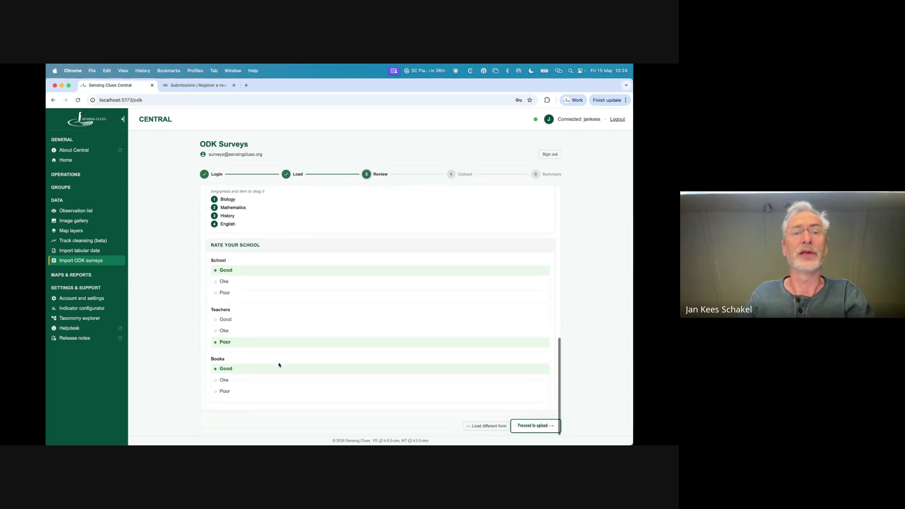
scroll(306, 274, up, 2)
scroll(306, 274, up, 15)
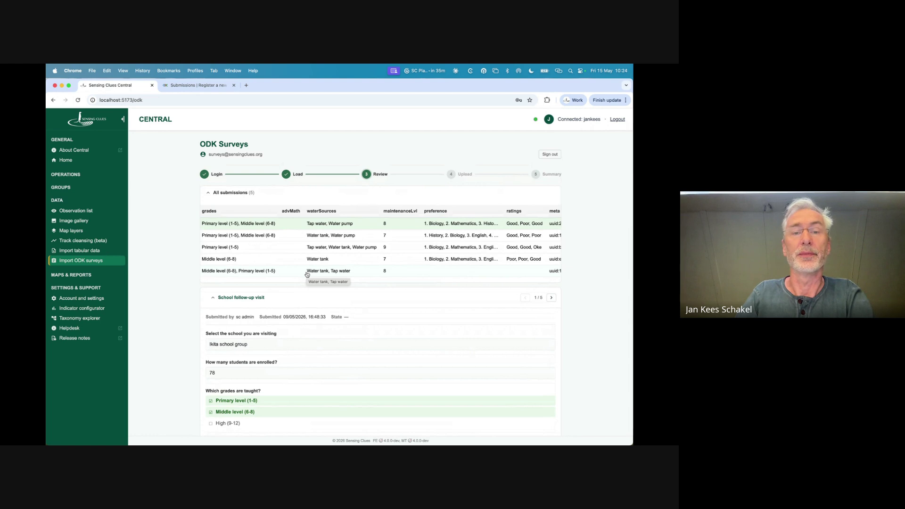
click(226, 299)
click(235, 192)
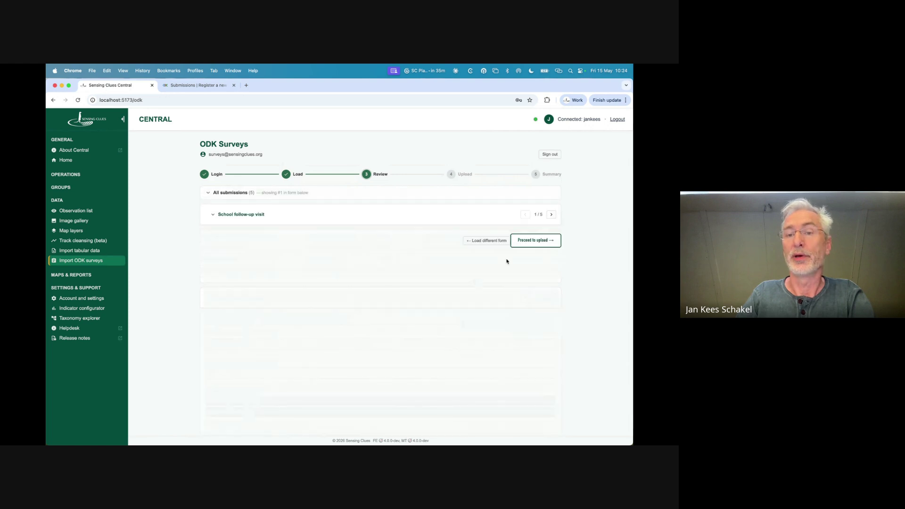
Step: Proceed to the upload stage and pin the current location on the map as the location for all records
click(528, 242)
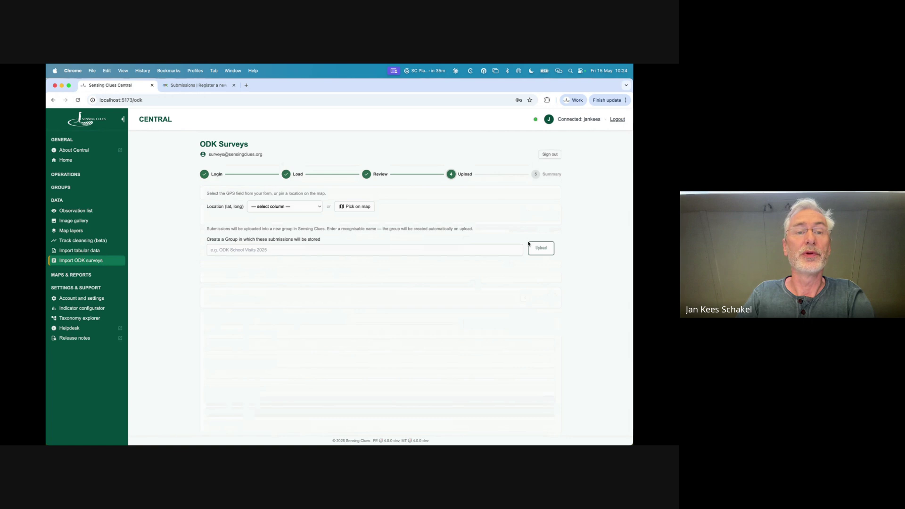
click(266, 251)
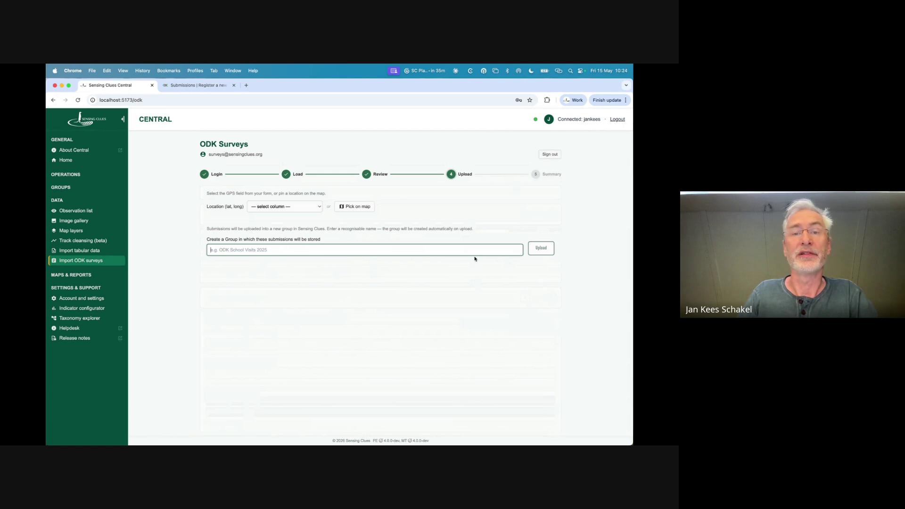
click(307, 208)
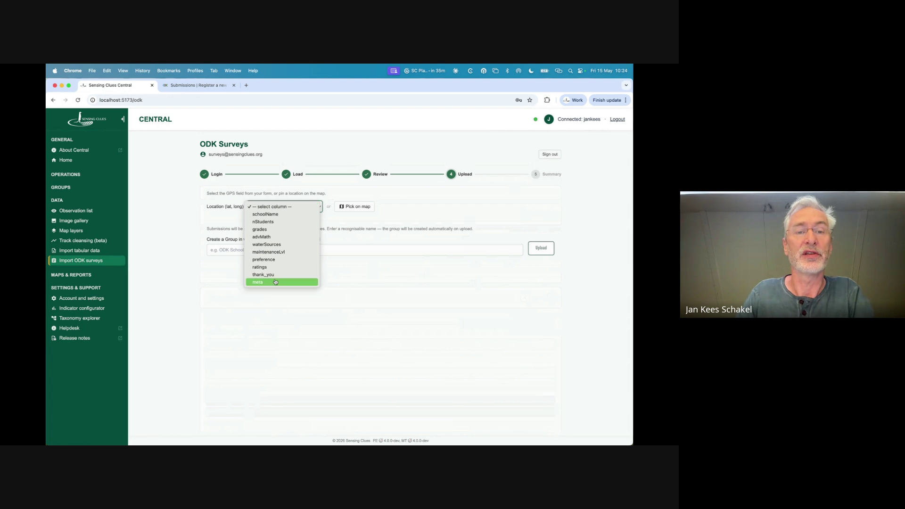
click(358, 209)
click(358, 209)
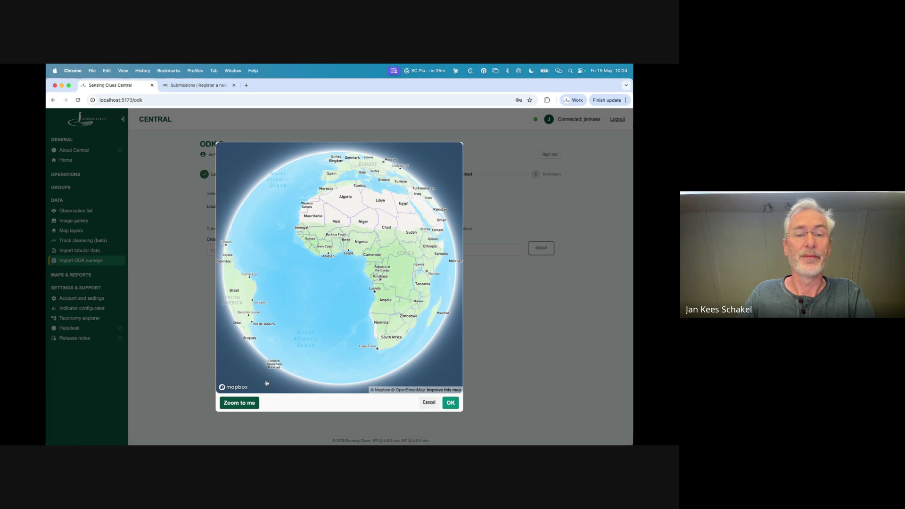
click(251, 402)
click(250, 402)
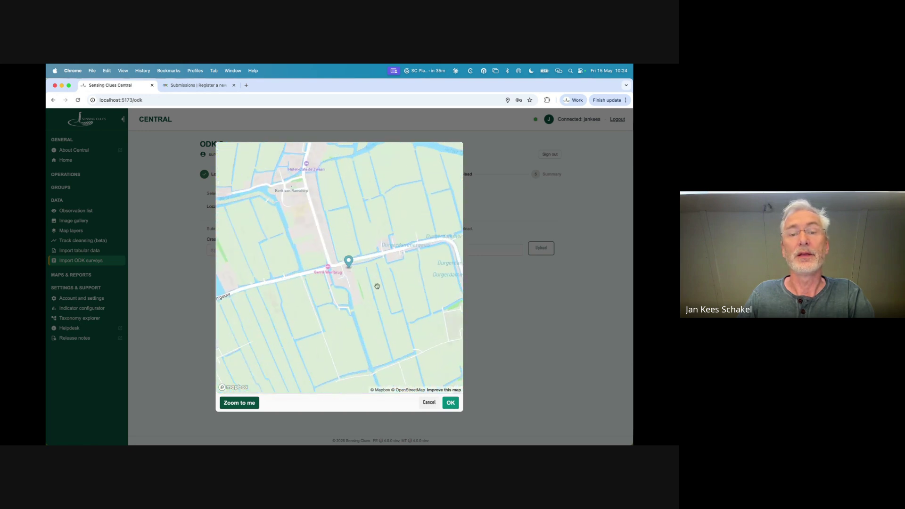
click(451, 402)
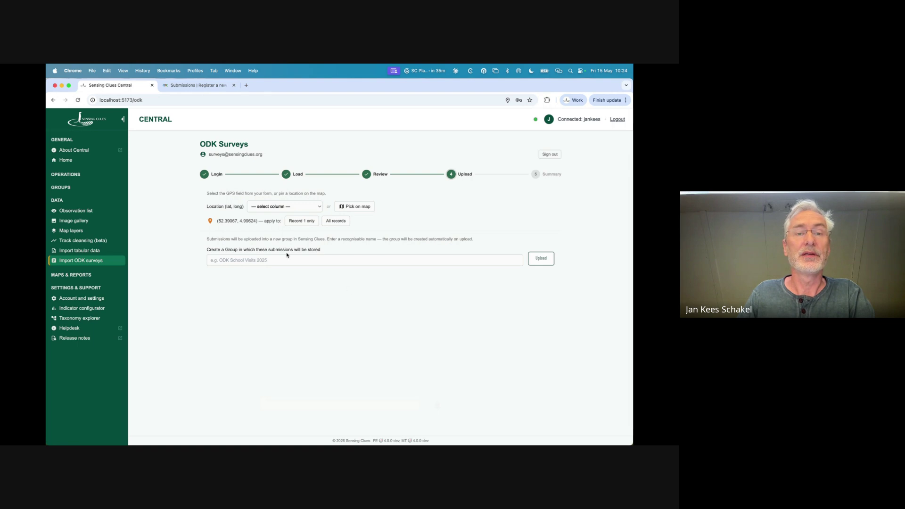
click(336, 221)
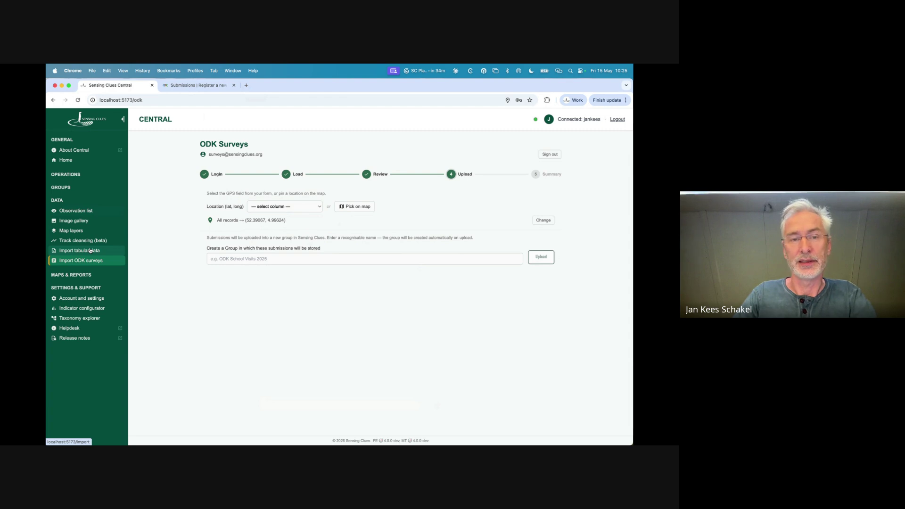
Step: View the available maps and reports in the navigation, with the data section collapsed
click(57, 201)
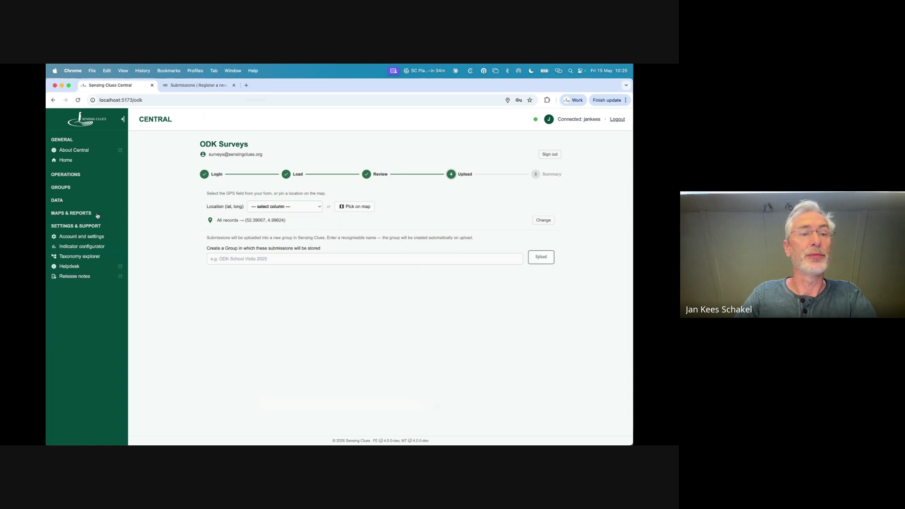
click(71, 214)
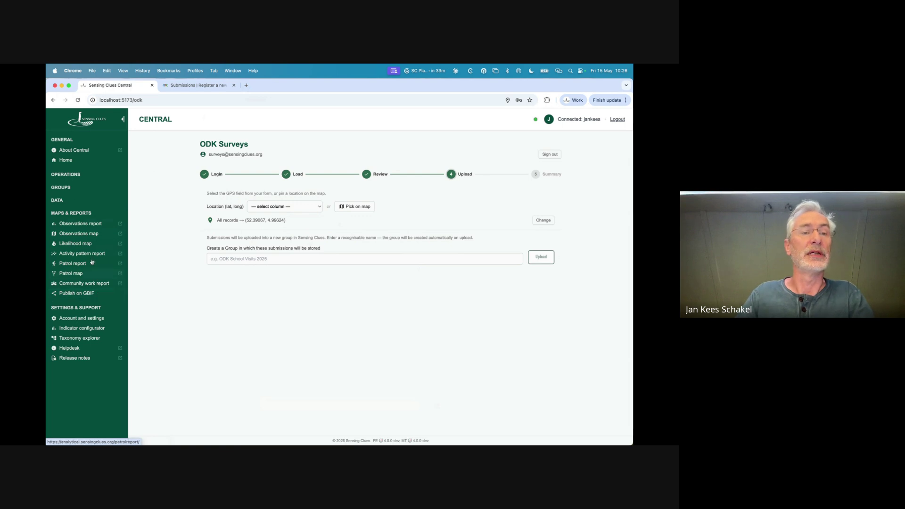
click(78, 213)
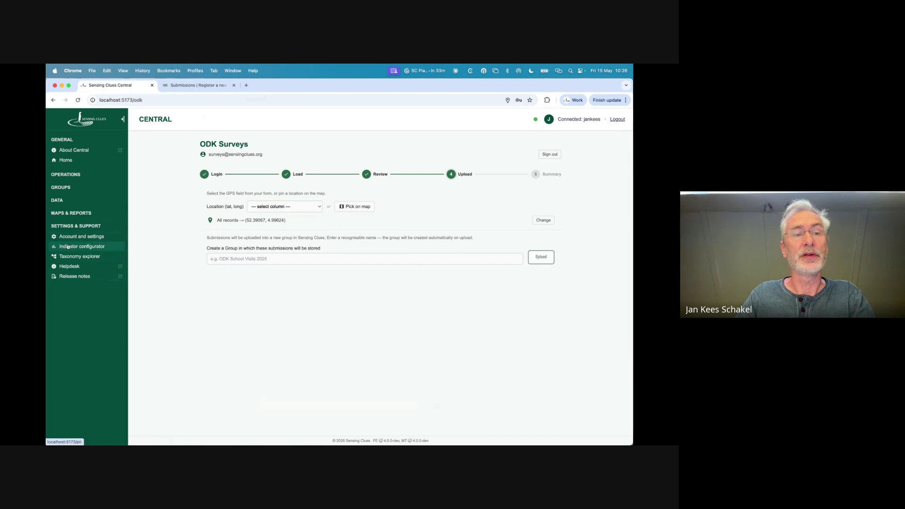
Step: Start the Indicator configurator and log in with the prefilled PoolParty credentials
click(99, 247)
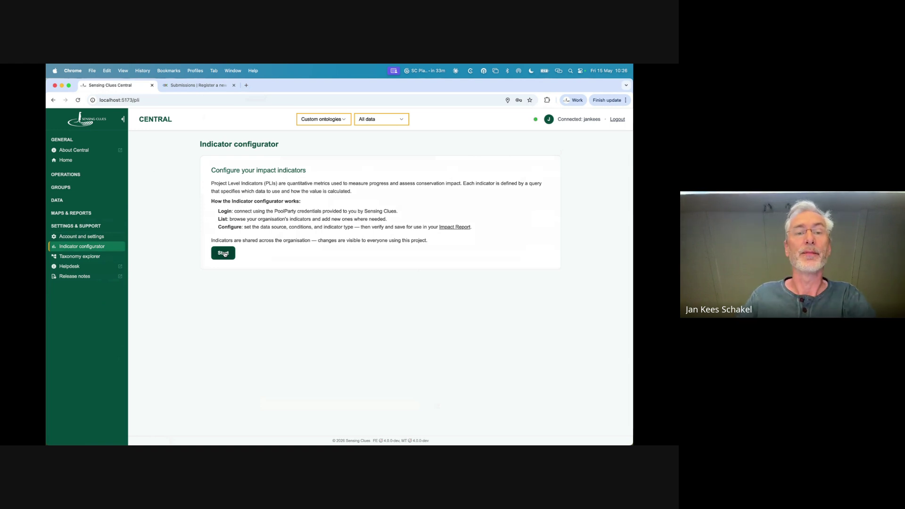
click(224, 253)
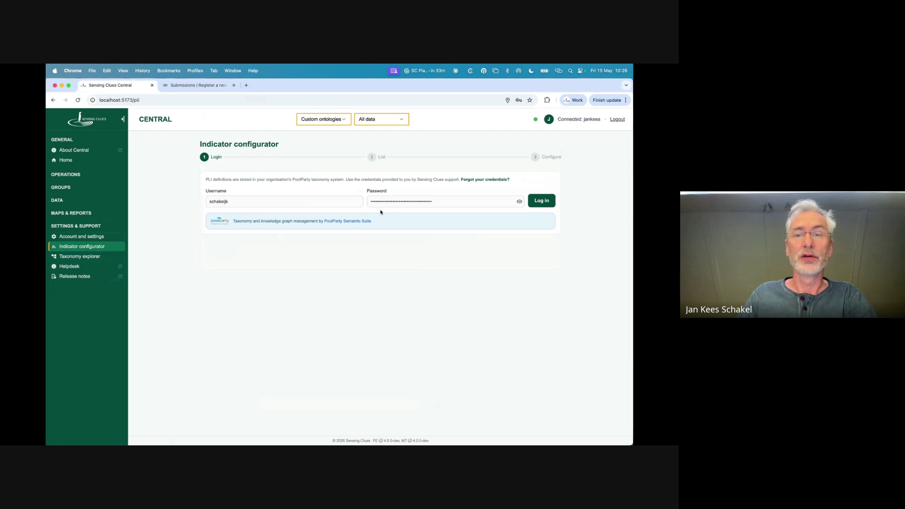
click(543, 201)
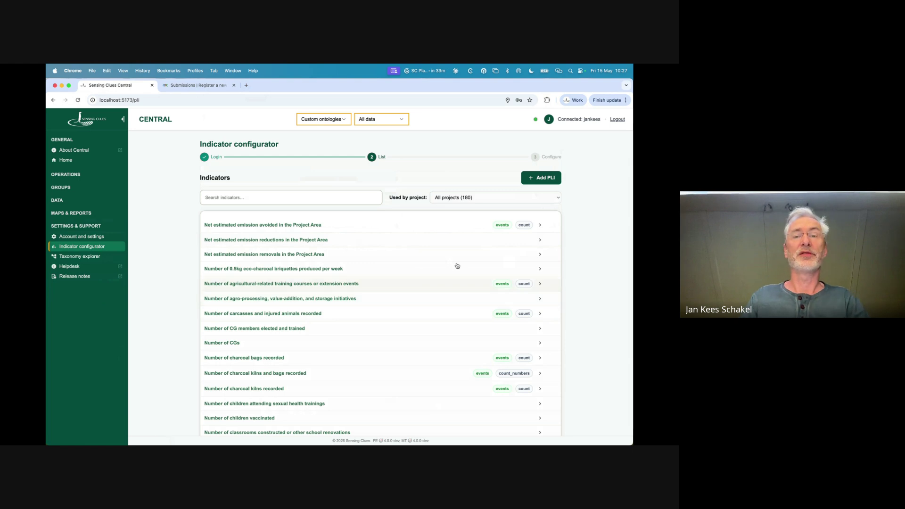
Step: View the project filter choices and the details of the indicator "Number of charcoal kilns and bags recorded"
click(499, 200)
click(499, 199)
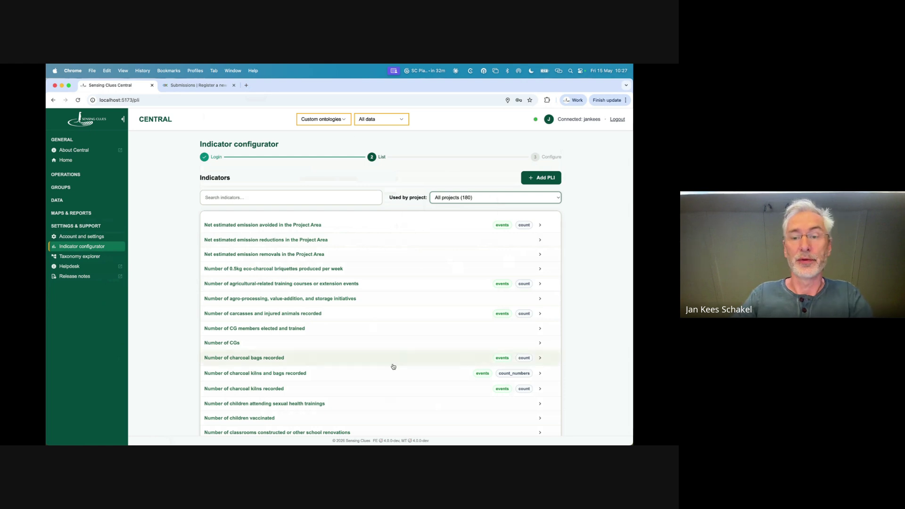
scroll(394, 366, down, 2)
scroll(394, 366, down, 3)
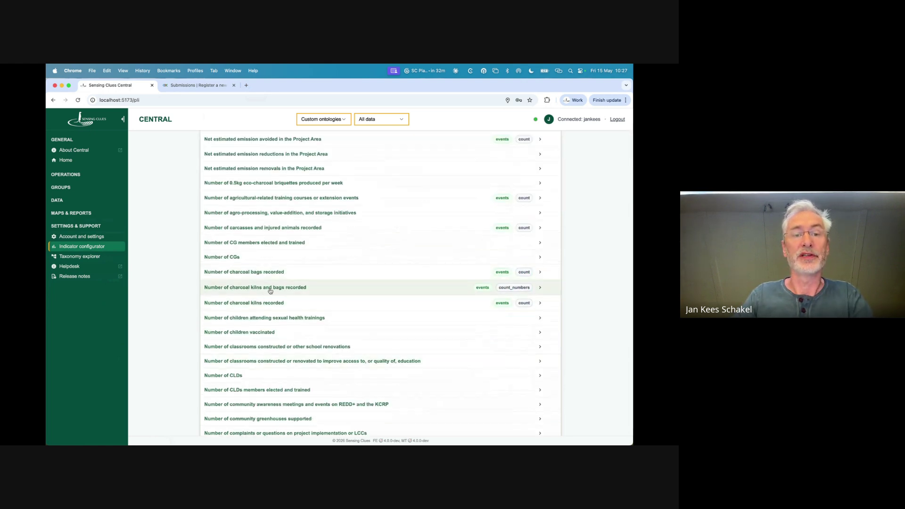
click(305, 287)
scroll(326, 298, down, 3)
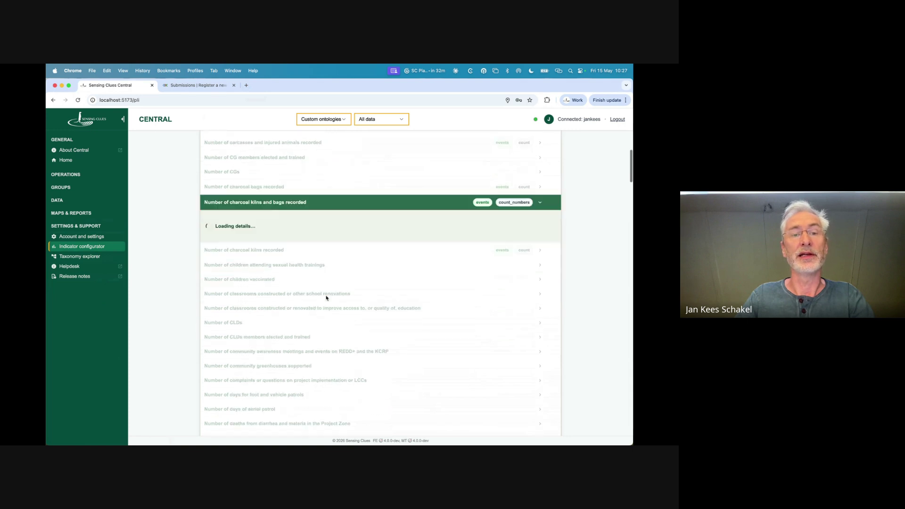
scroll(326, 298, down, 2)
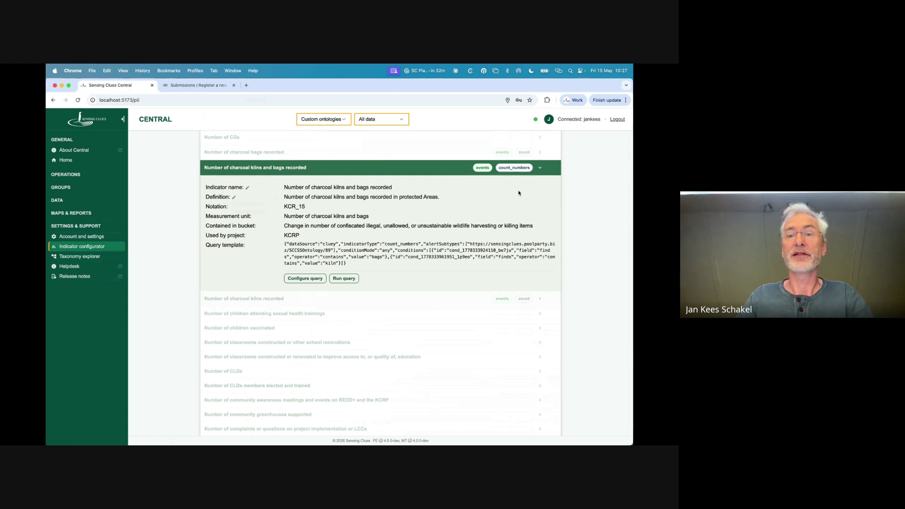
scroll(377, 315, down, 2)
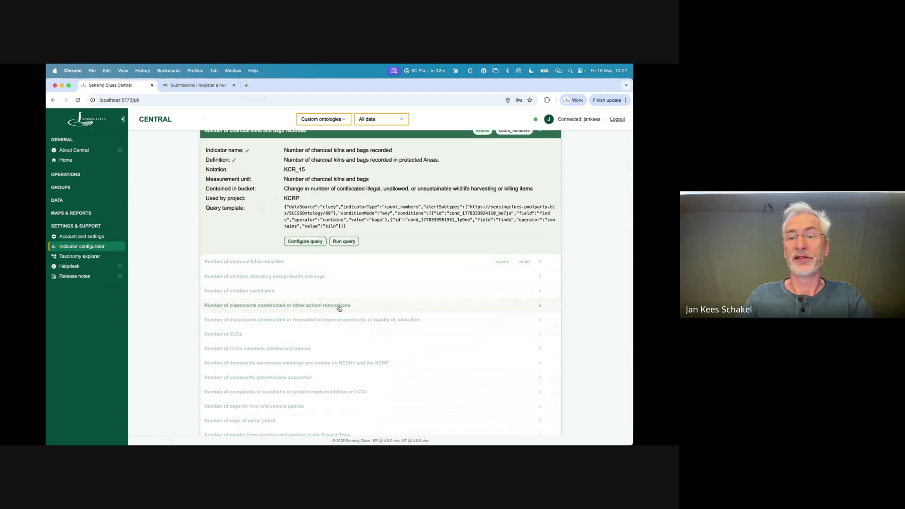
Step: Configure the query of indicator "Number of classrooms constructed or other school renovations" with Event-data as source and Count events as indicator type
click(340, 306)
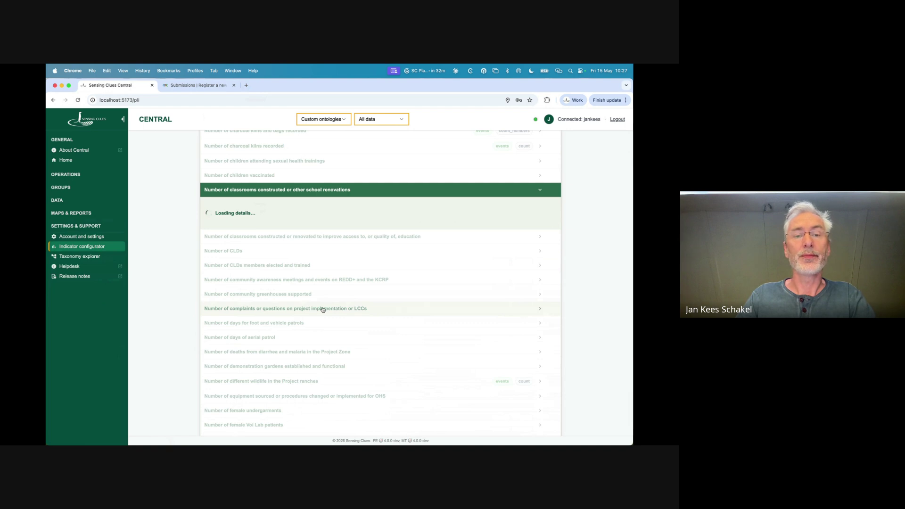
scroll(323, 309, down, 1)
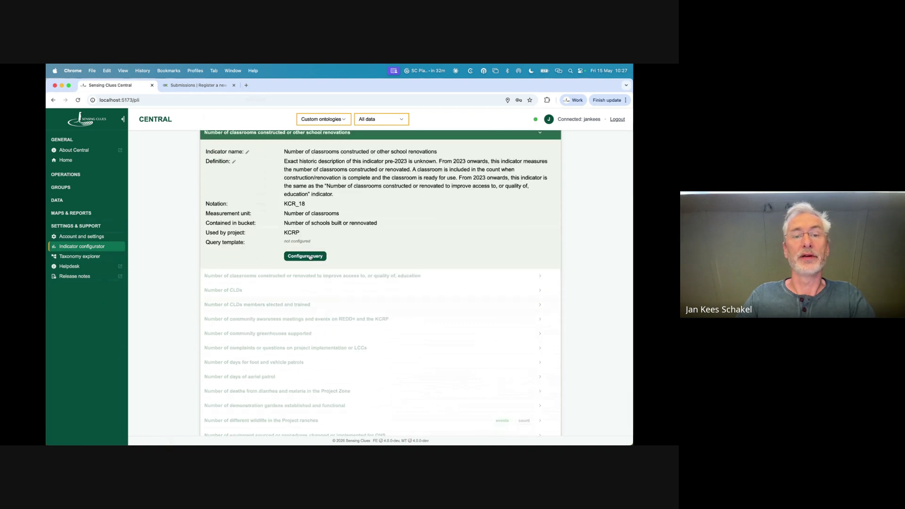
click(309, 256)
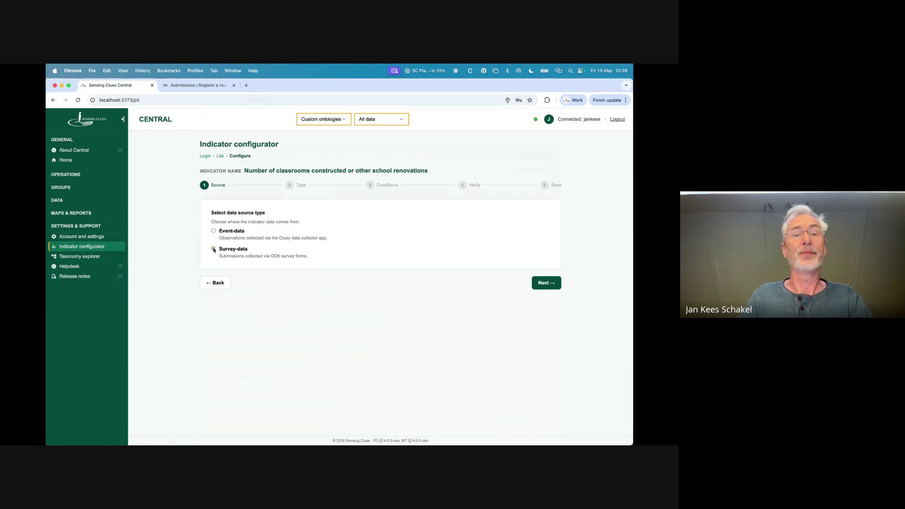
click(213, 249)
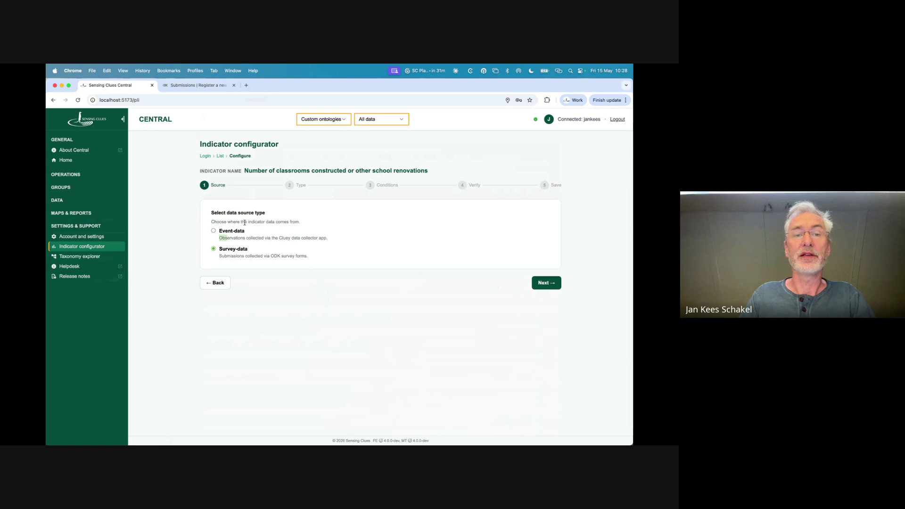
click(216, 235)
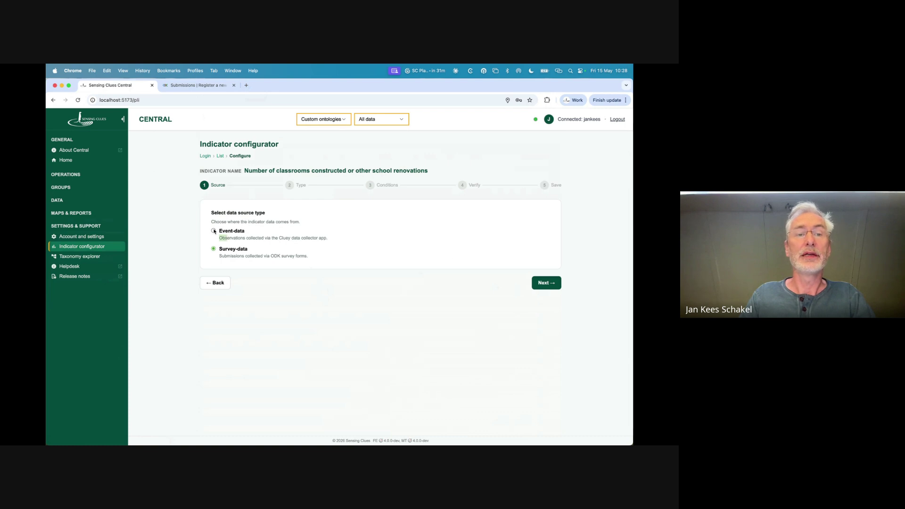
click(546, 283)
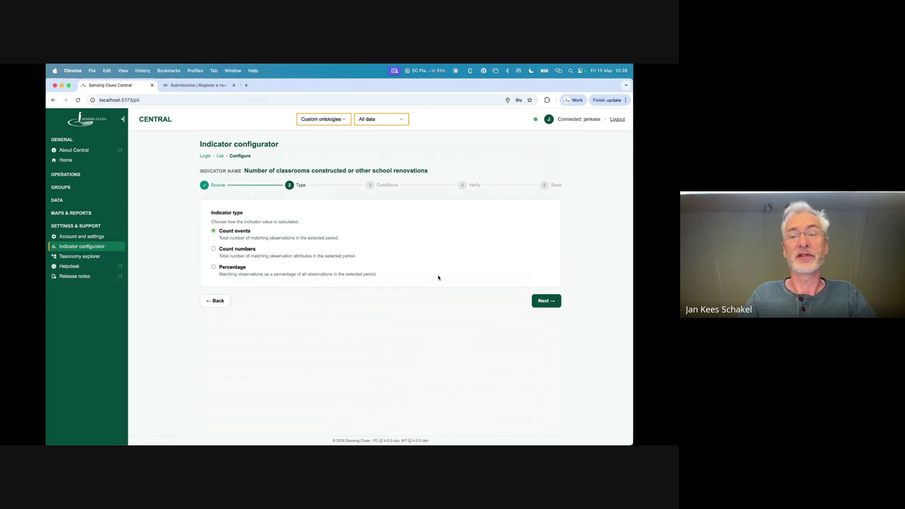
click(546, 301)
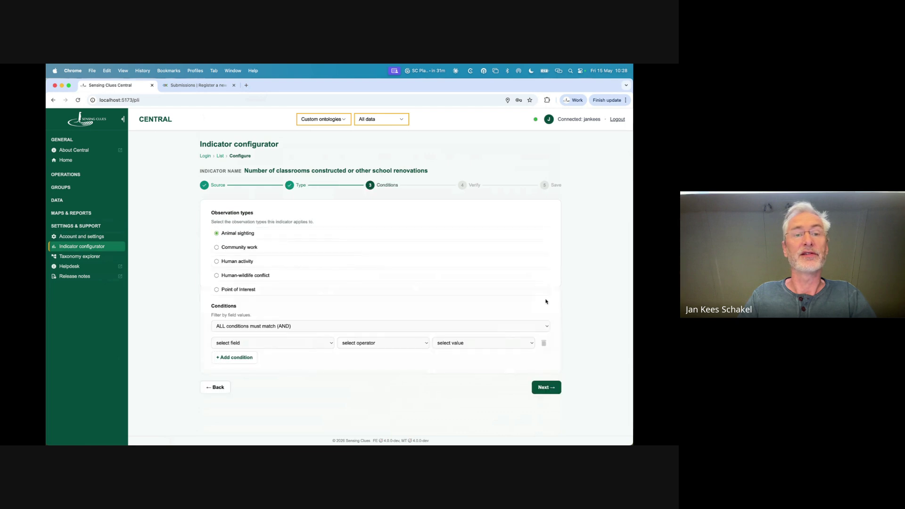
Step: Set the condition for Animal sighting observations to Mammals (mammalSpecies) contains Elephant
click(281, 343)
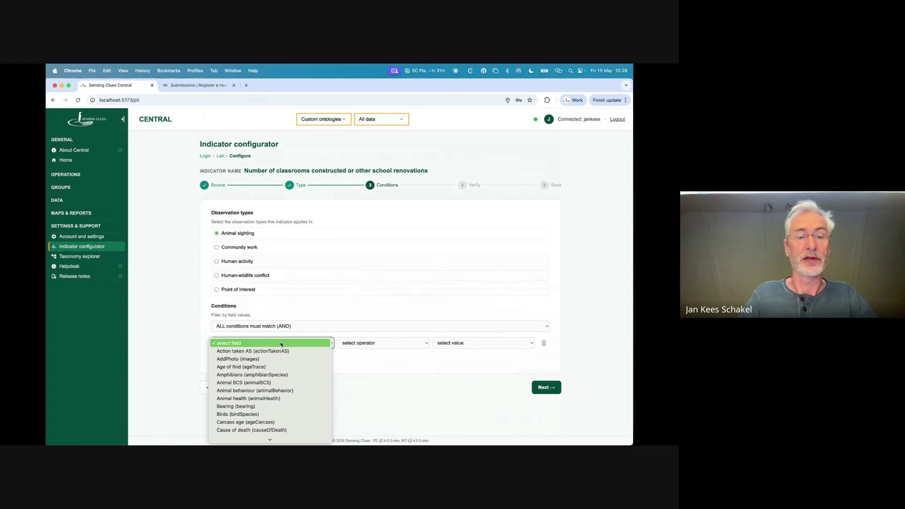
scroll(281, 344, down, 3)
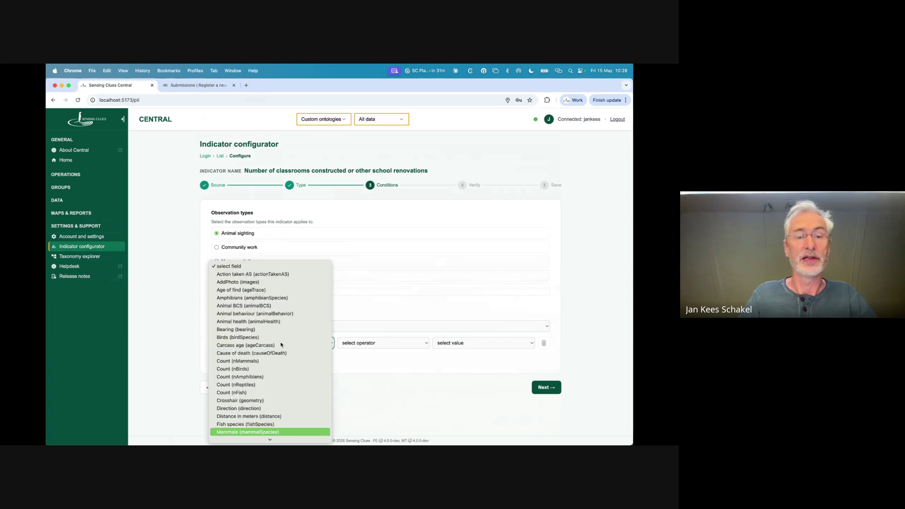
click(271, 432)
click(375, 343)
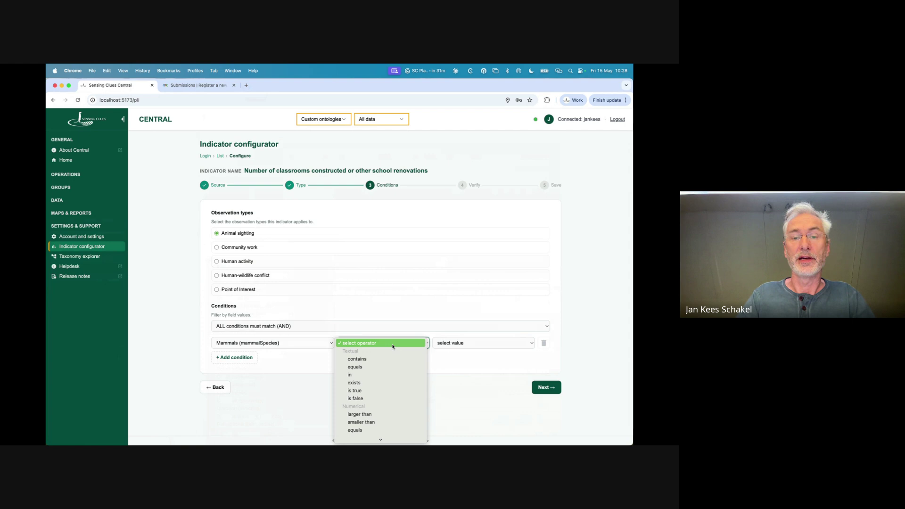
click(365, 359)
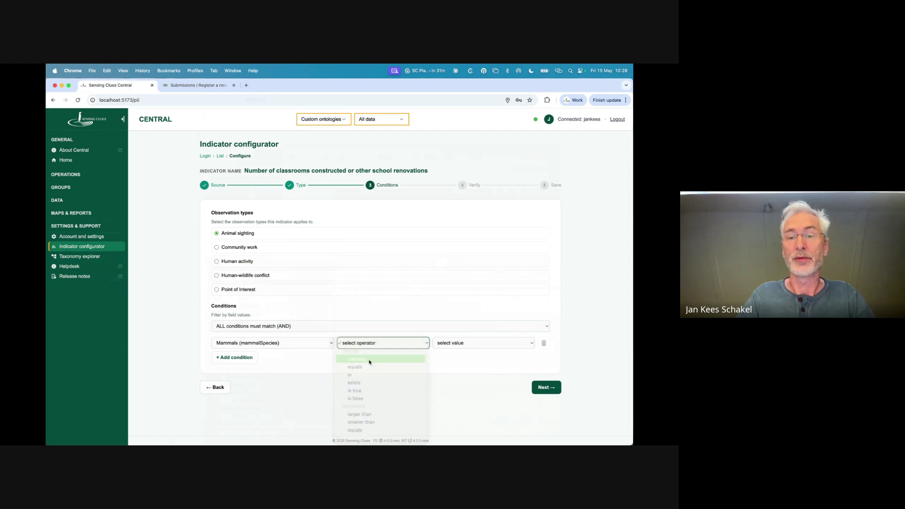
click(455, 344)
scroll(456, 345, down, 10)
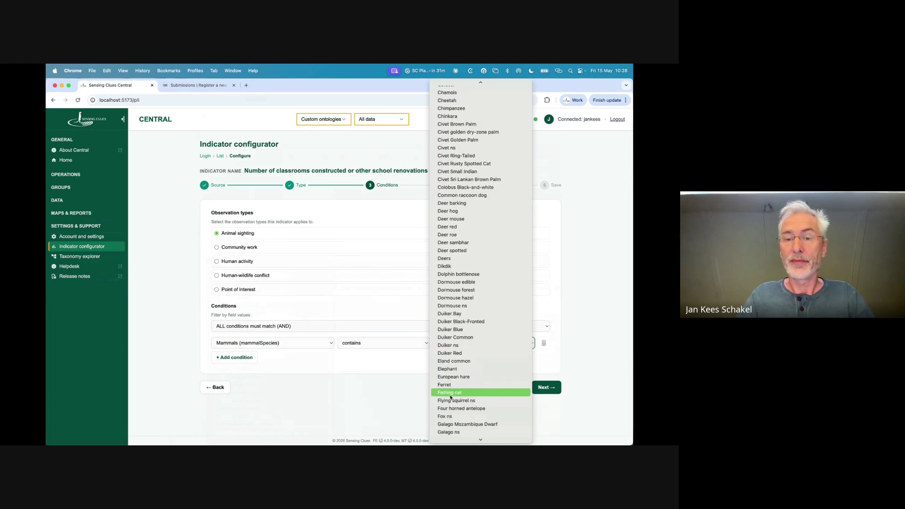
click(450, 369)
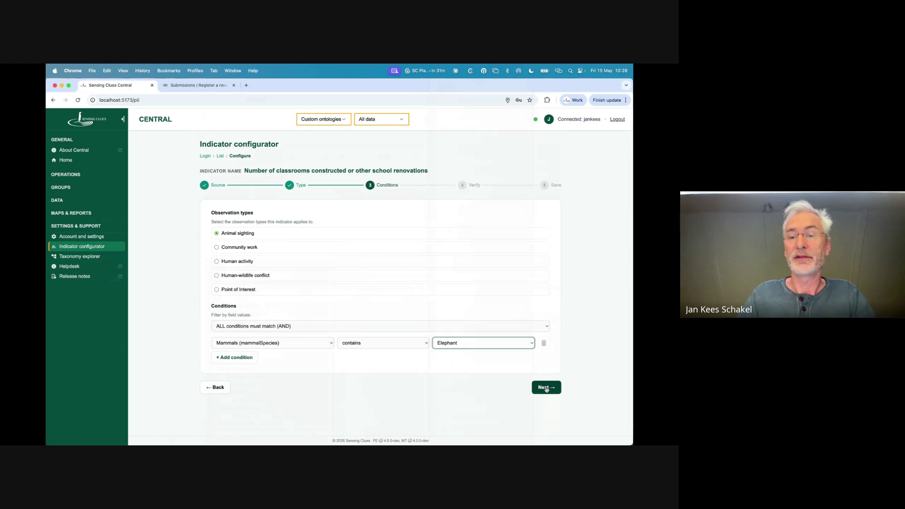
Step: Proceed past the verification stage, save the query template and return to the indicator list
click(545, 388)
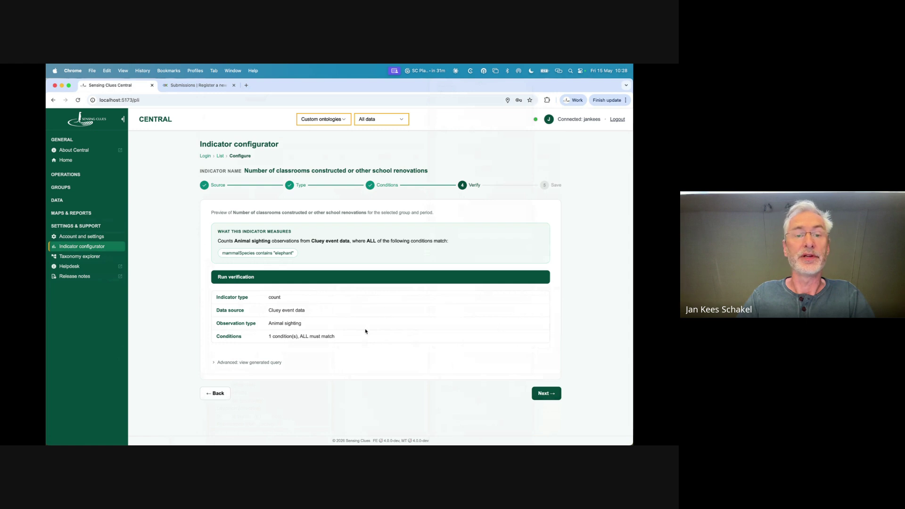
click(543, 393)
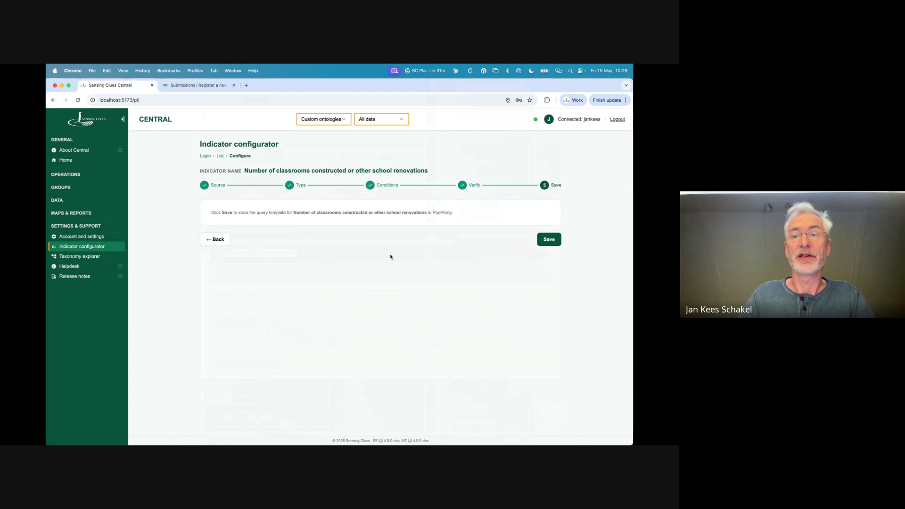
click(547, 239)
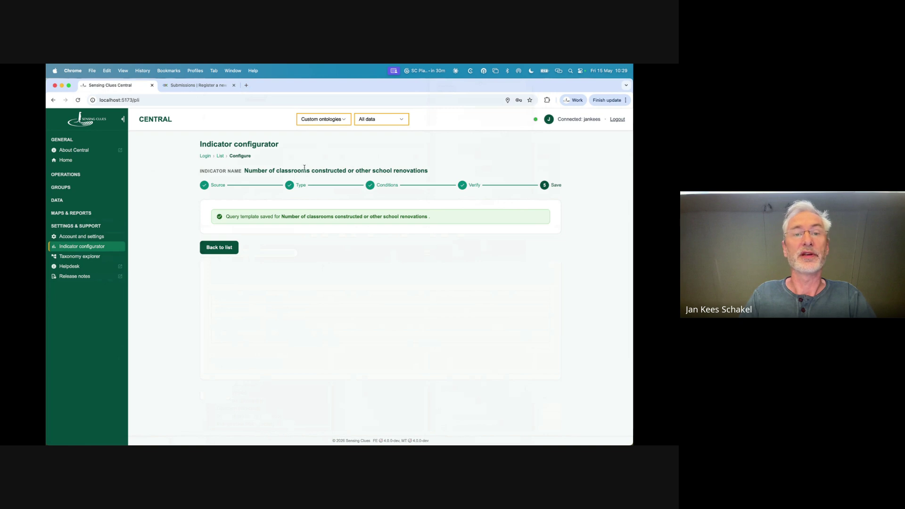
click(225, 247)
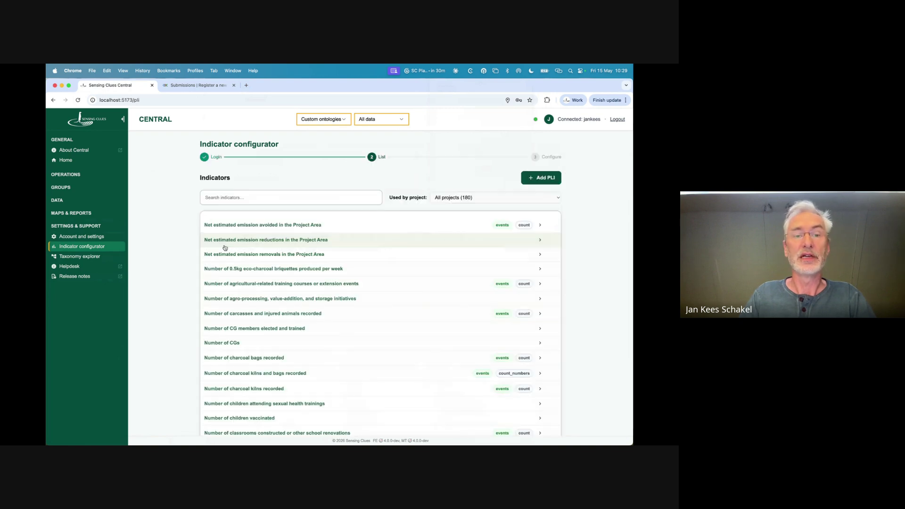
Step: Search the indicators for "vacc", then clear the search
scroll(314, 345, down, 1)
scroll(314, 345, up, 1)
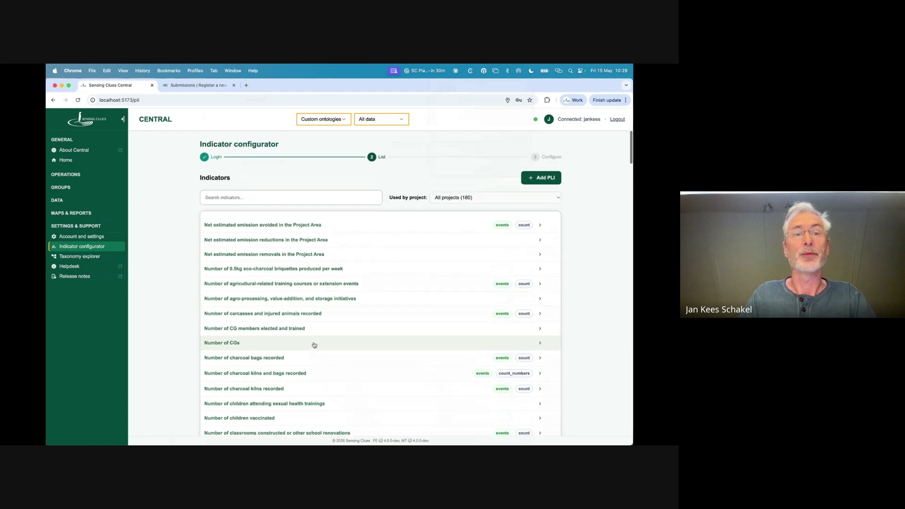
click(283, 198)
click(283, 198)
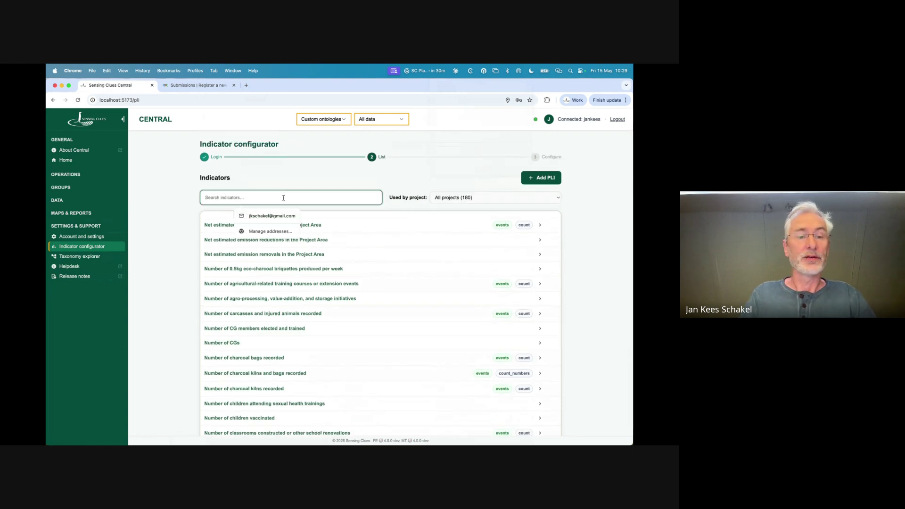
text(vacc)
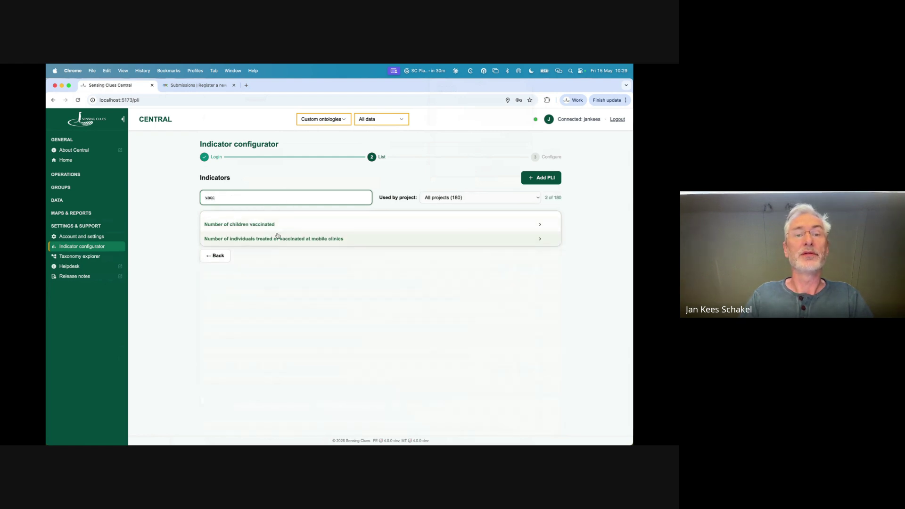
key(BackSpace)
key(BackSpace)
key(BackSpace)
key(BackSpace)
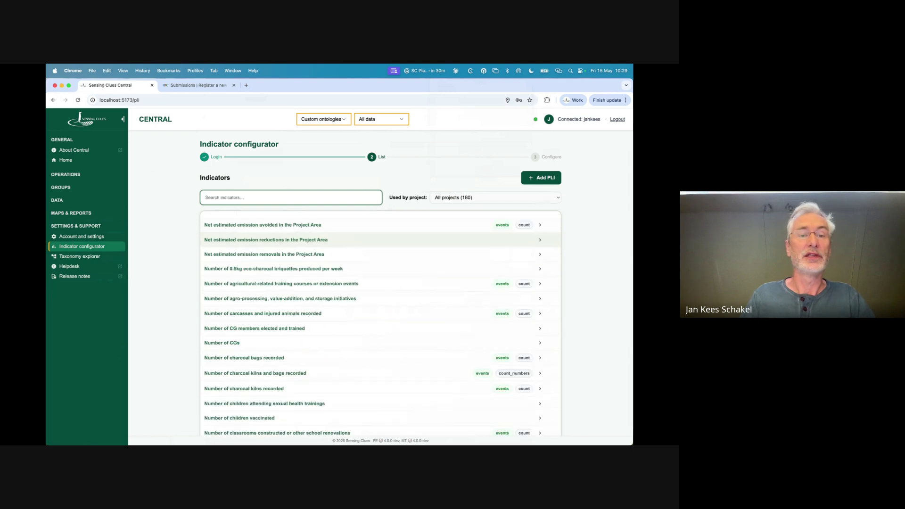
Step: Search the indicators for "schoo" and restore the full list
text(schoo)
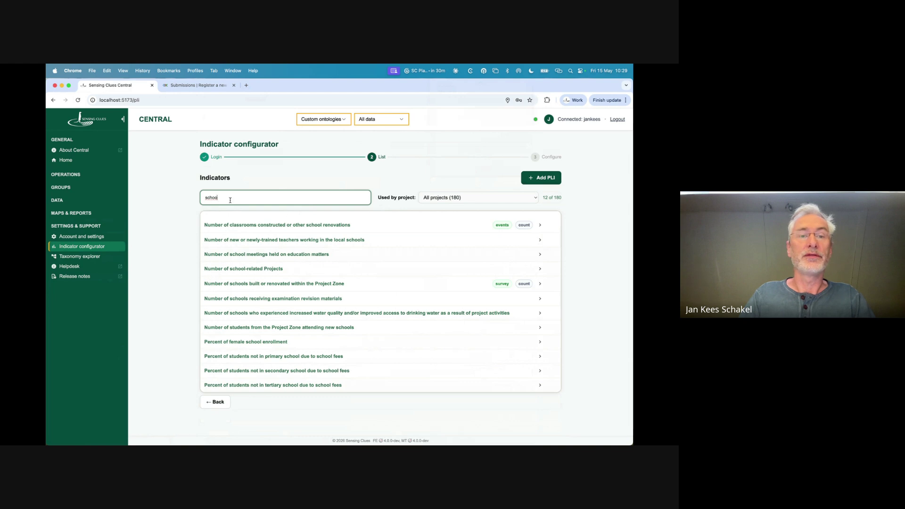
key(super+a)
key(BackSpace)
click(162, 223)
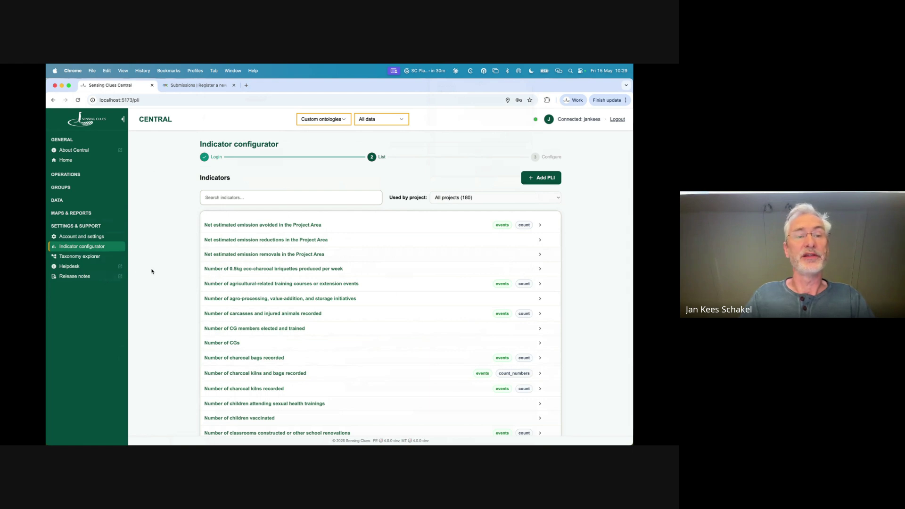
Step: Go to the account settings and view the Premium access section, including the secure organisation code field, then collapse it
click(96, 237)
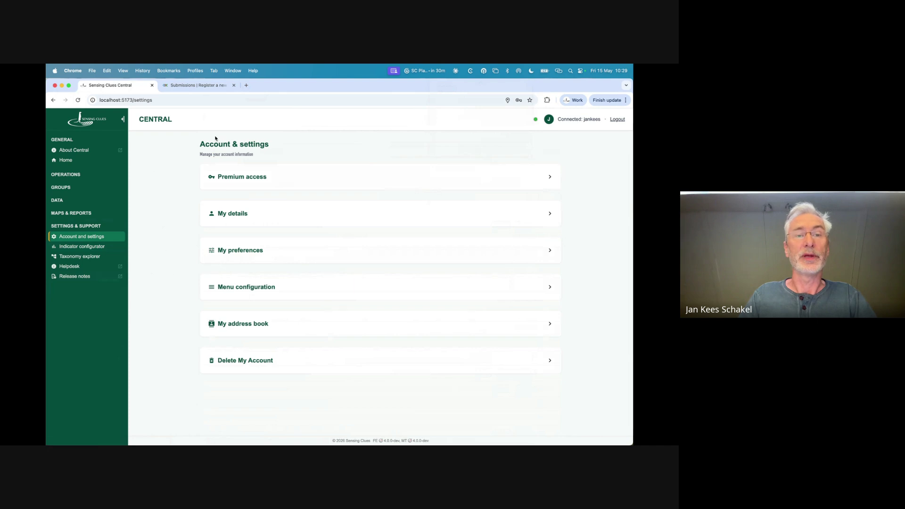
click(258, 178)
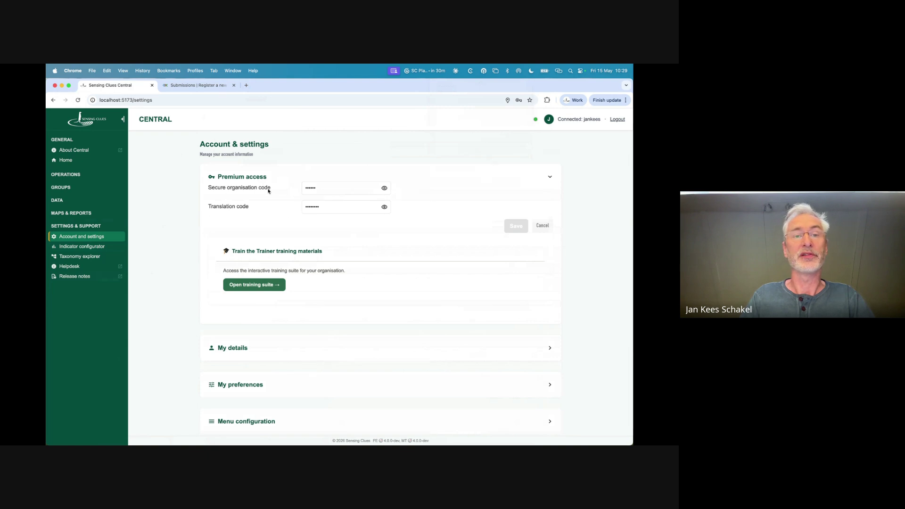
drag(209, 188, 269, 190)
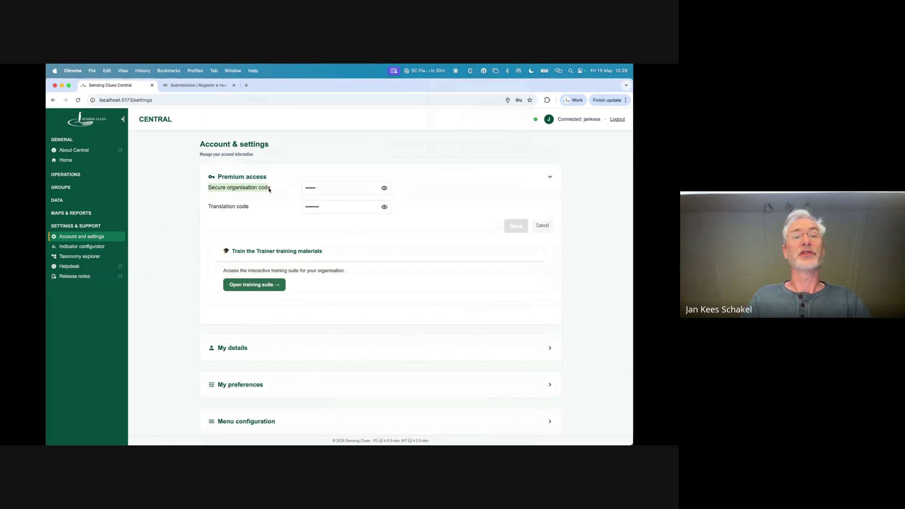
click(182, 212)
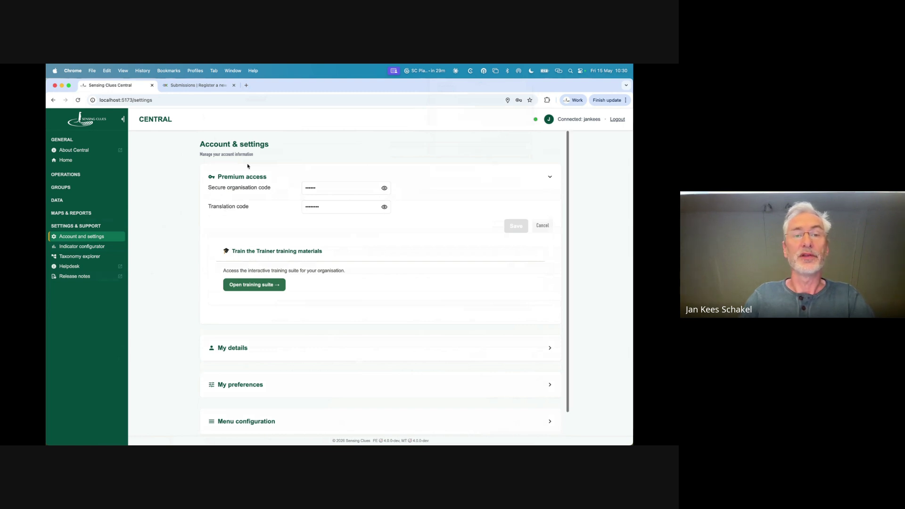
click(239, 177)
Step: View the My details and My preferences sections of the account settings, collapsing each one
click(248, 214)
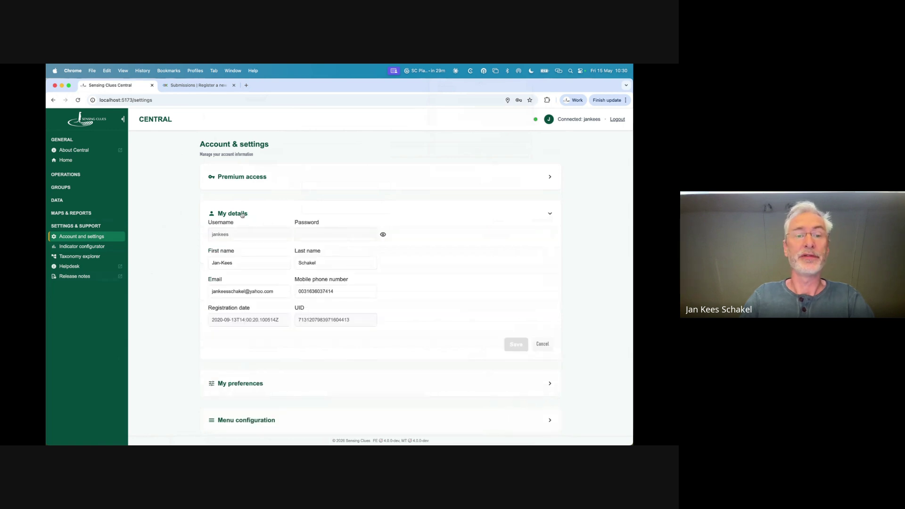
click(241, 214)
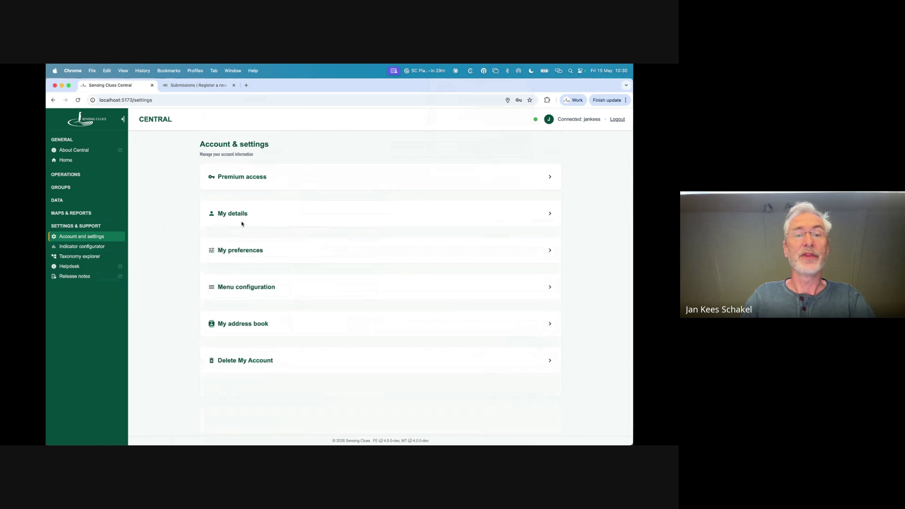
click(242, 253)
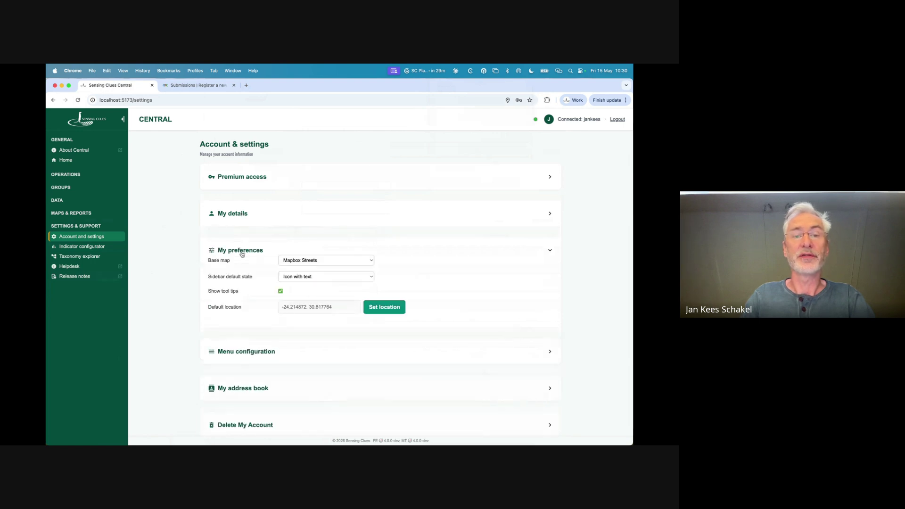
click(242, 253)
Step: Examine the sidebar items that can be shown or hidden in Menu configuration, then collapse the section
click(242, 288)
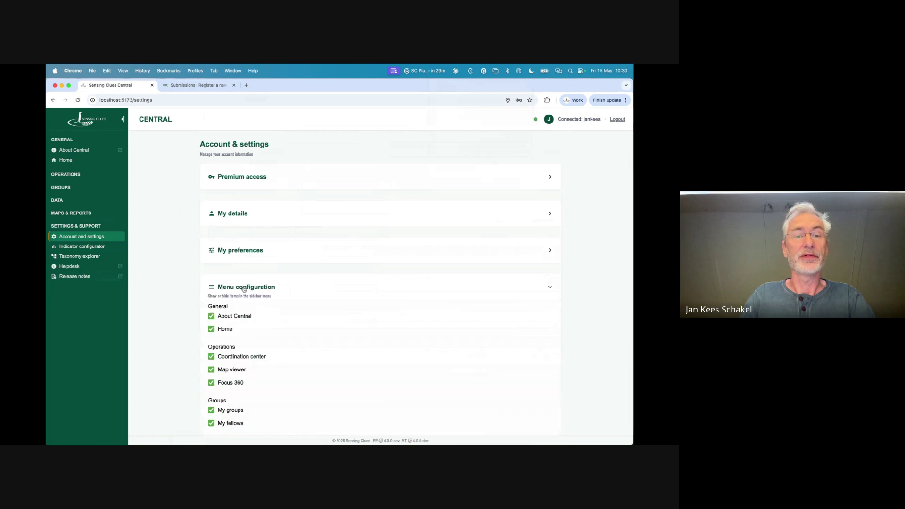
scroll(267, 336, down, 5)
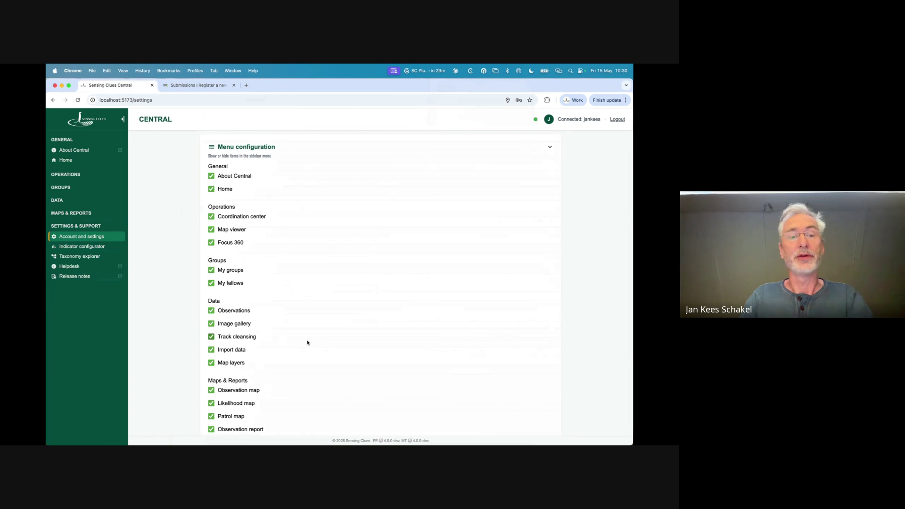
scroll(302, 311, down, 2)
scroll(297, 306, up, 5)
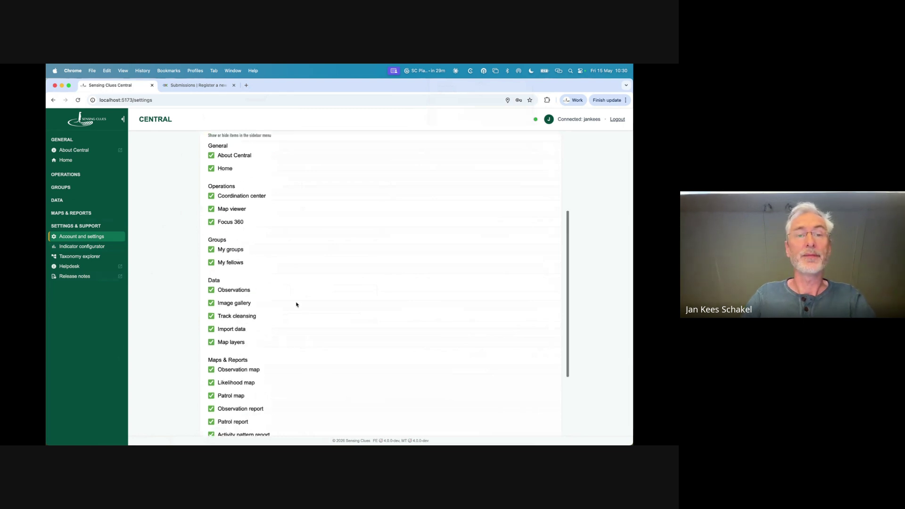
scroll(296, 304, up, 1)
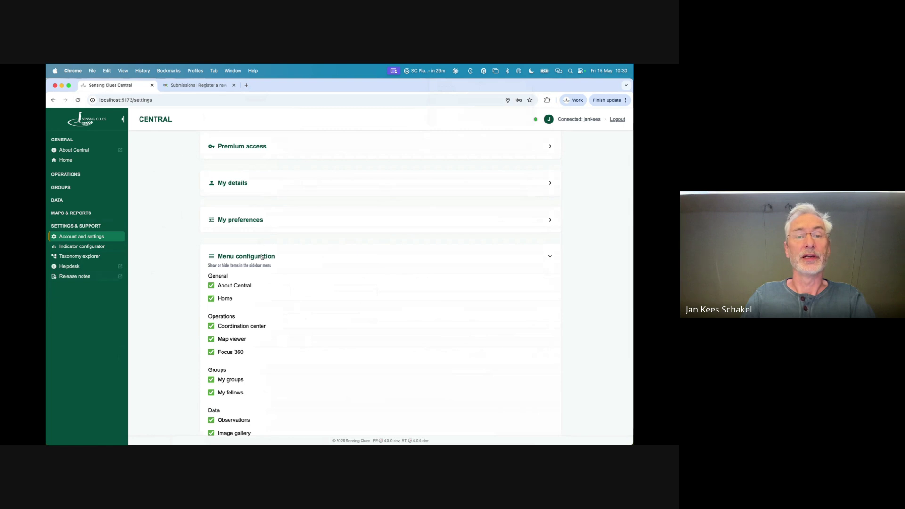
click(262, 256)
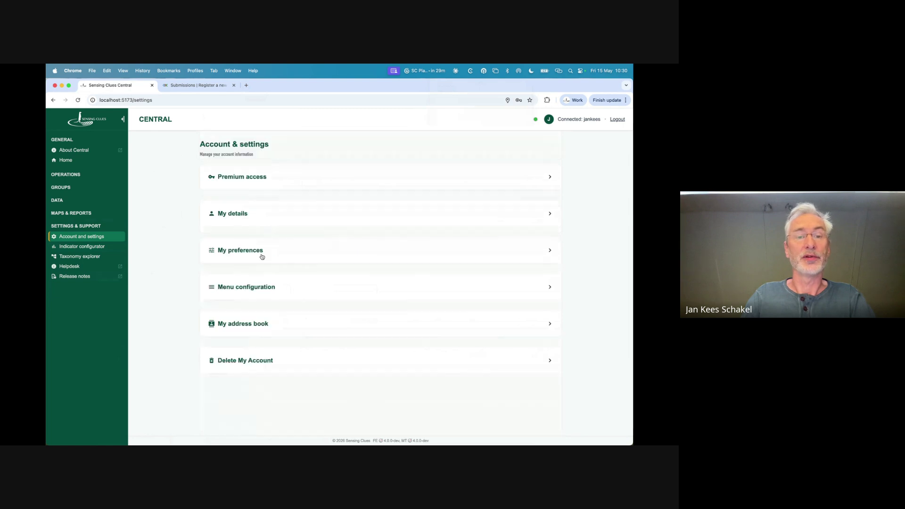
Step: View the recipients listed in the My address book section of the account settings, then collapse the section
click(264, 324)
scroll(283, 344, down, 1)
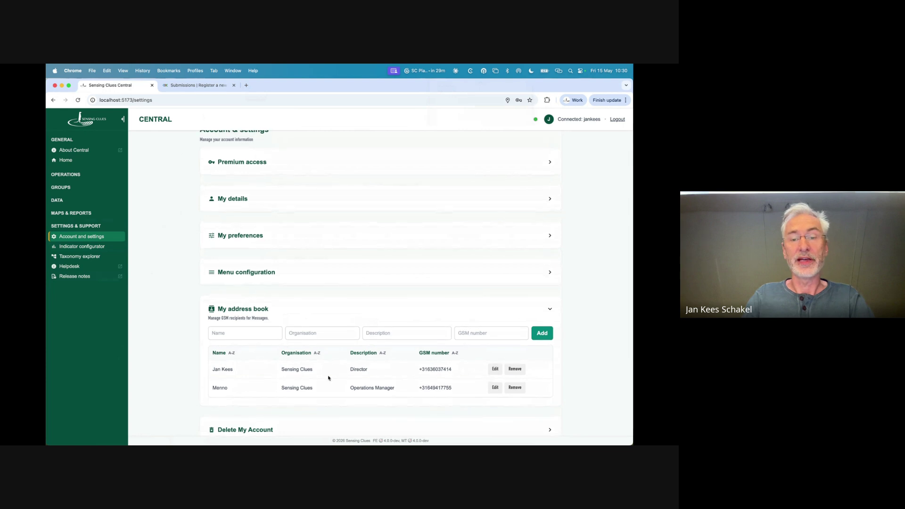
click(238, 312)
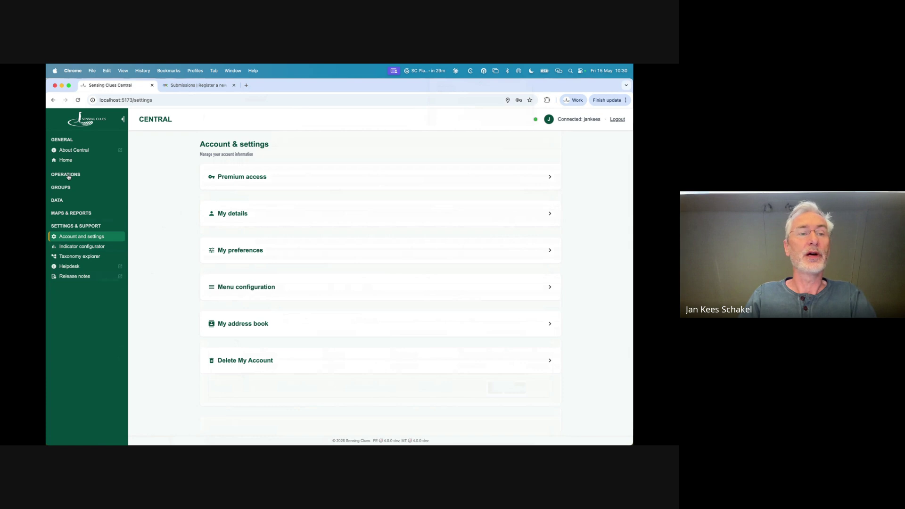
Step: Go to the Observation list and filter the observations to show only alerts
click(57, 200)
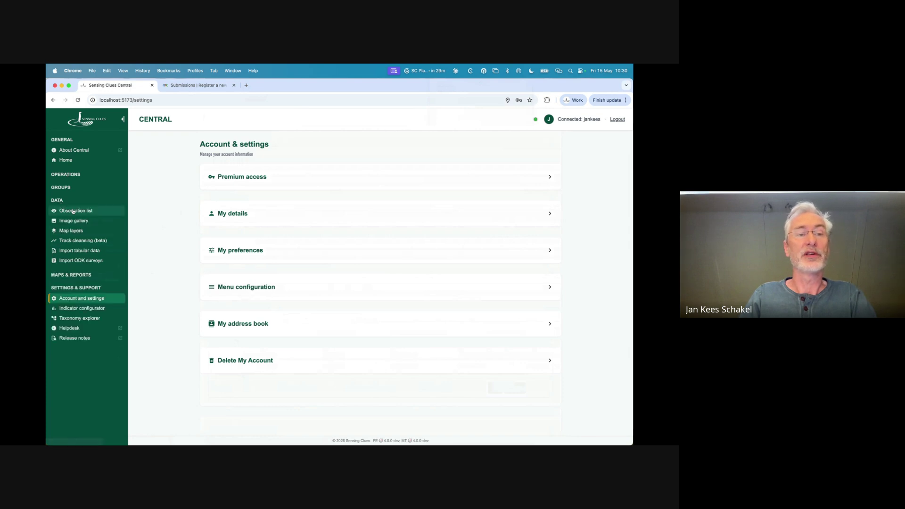
click(74, 211)
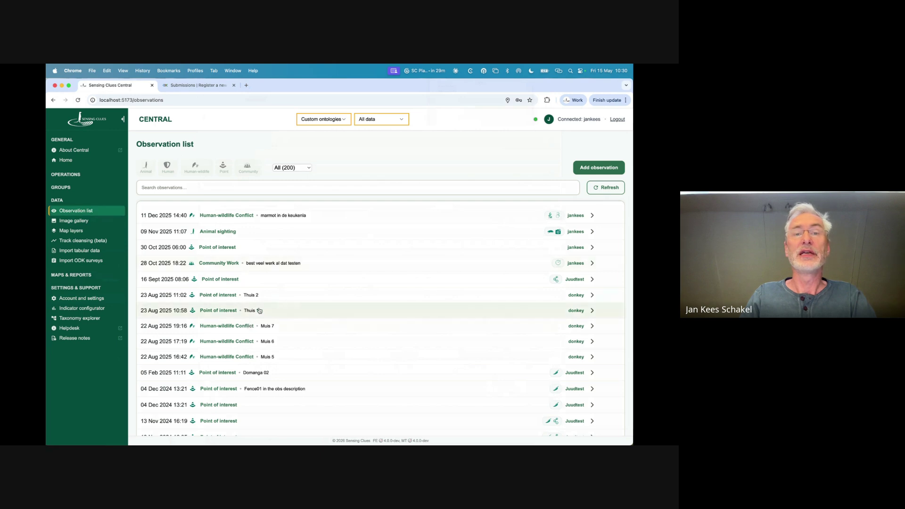
click(306, 169)
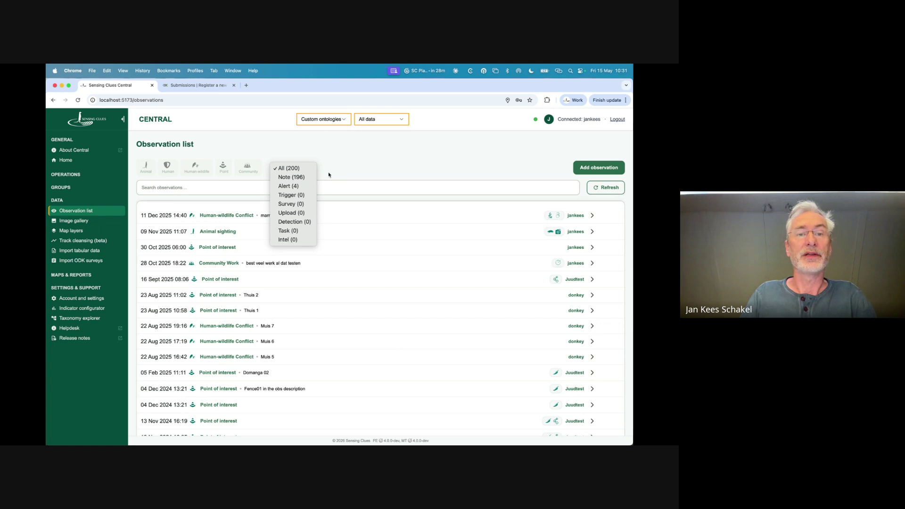
click(287, 187)
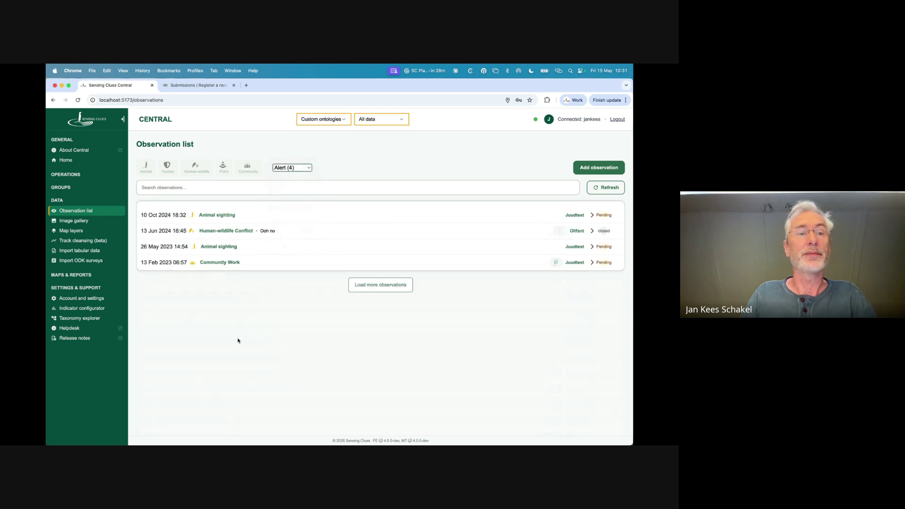
Step: Go to the Coordination center and expand the animal sighting event of 10 Oct 2024 18:32
click(68, 177)
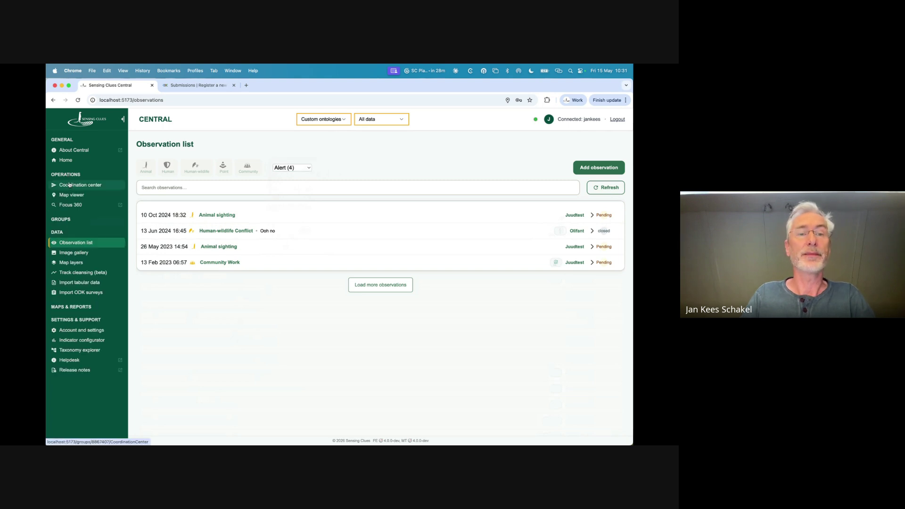
click(69, 184)
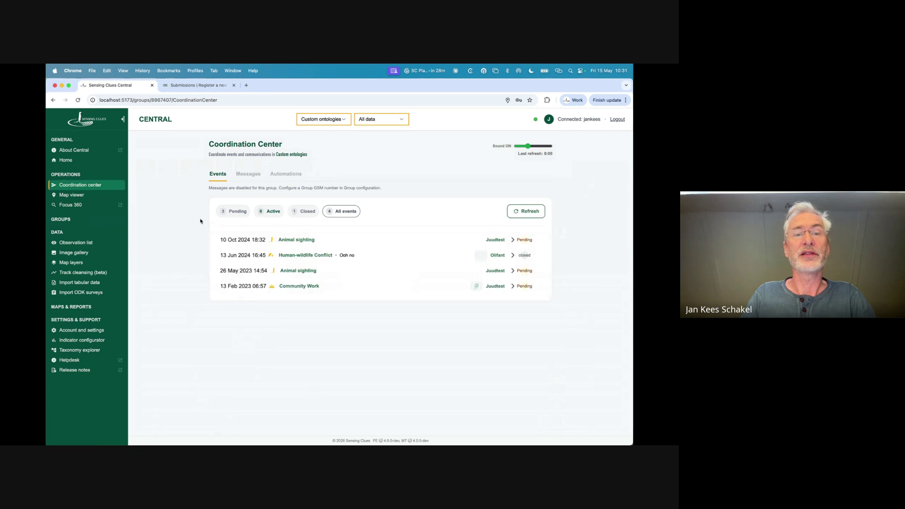
click(302, 240)
scroll(363, 309, down, 2)
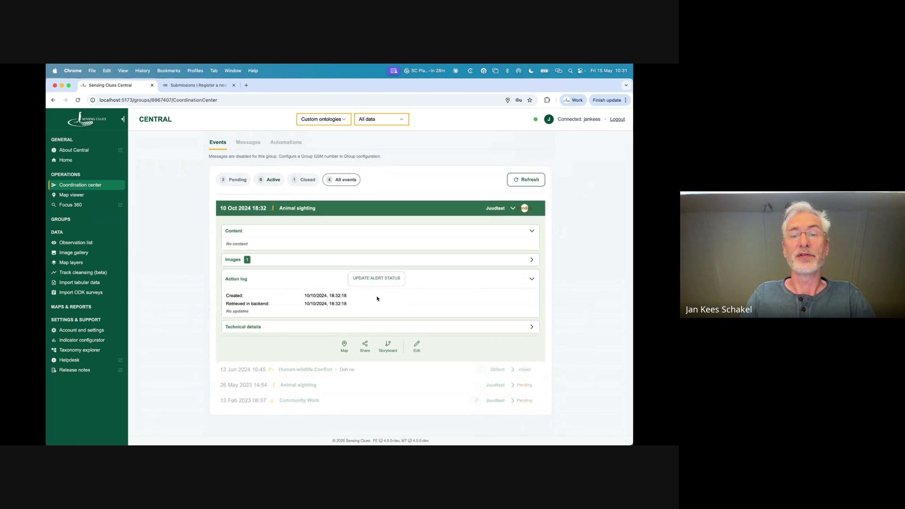
Step: Update the animal sighting's alert status to Active with the status note "help is on their way" and save it
click(373, 278)
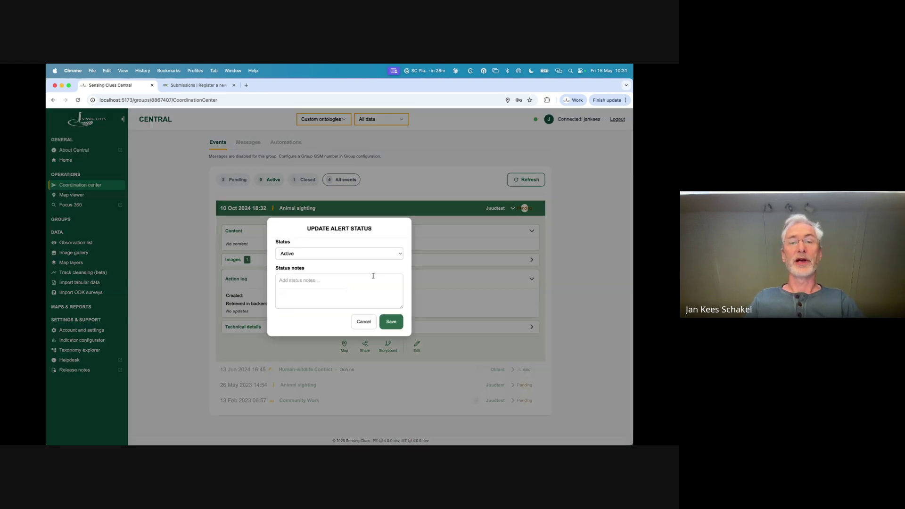
click(327, 284)
text(help )
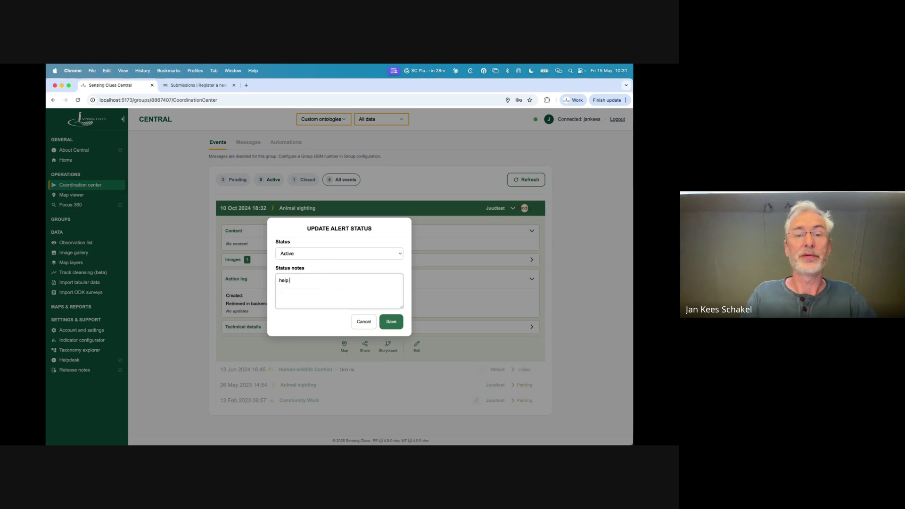
text(s is on )
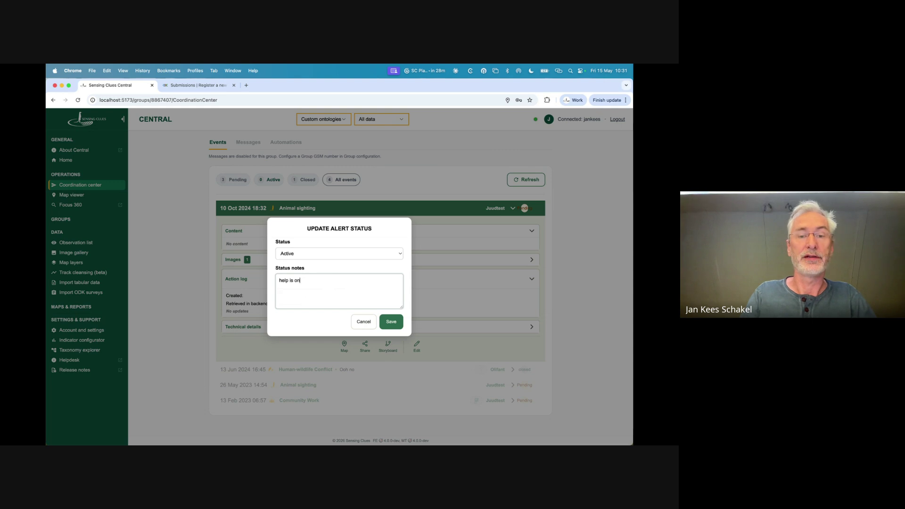
text(their way)
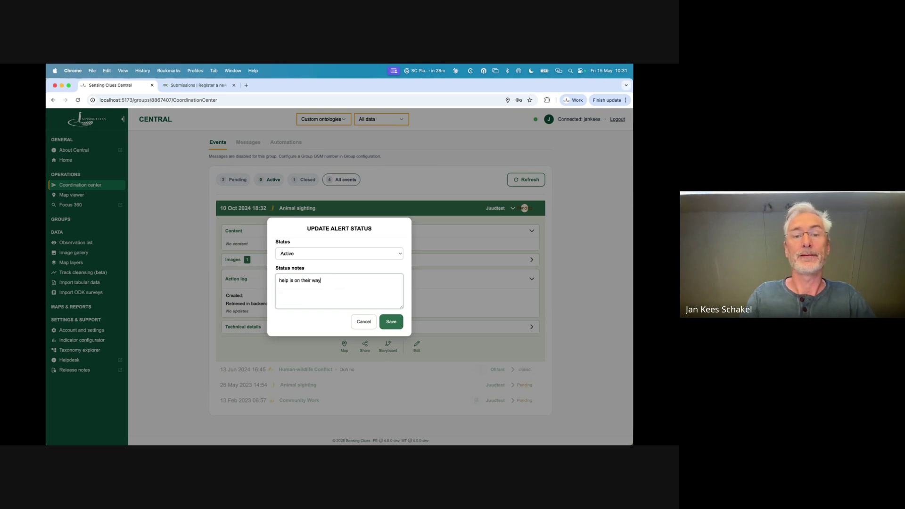
click(392, 322)
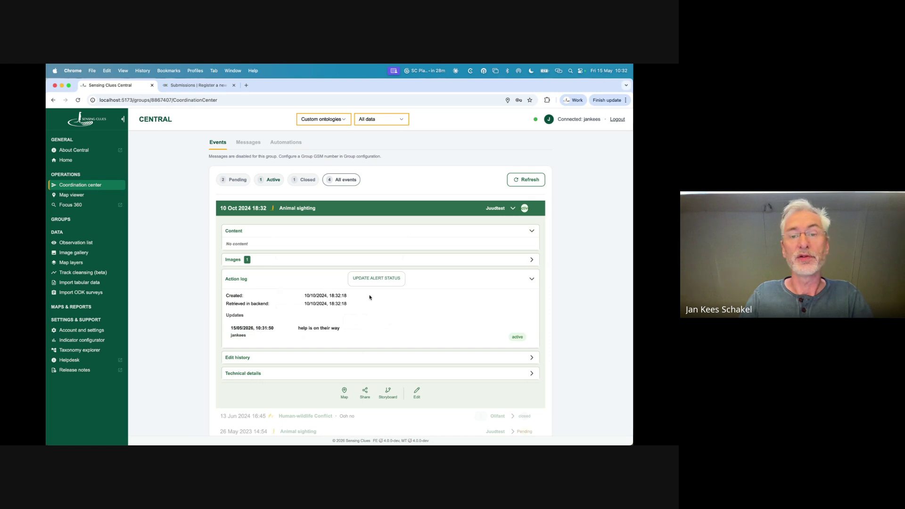
Step: Check which statuses can be chosen when updating the animal sighting alert, and leave without saving
click(377, 278)
click(325, 254)
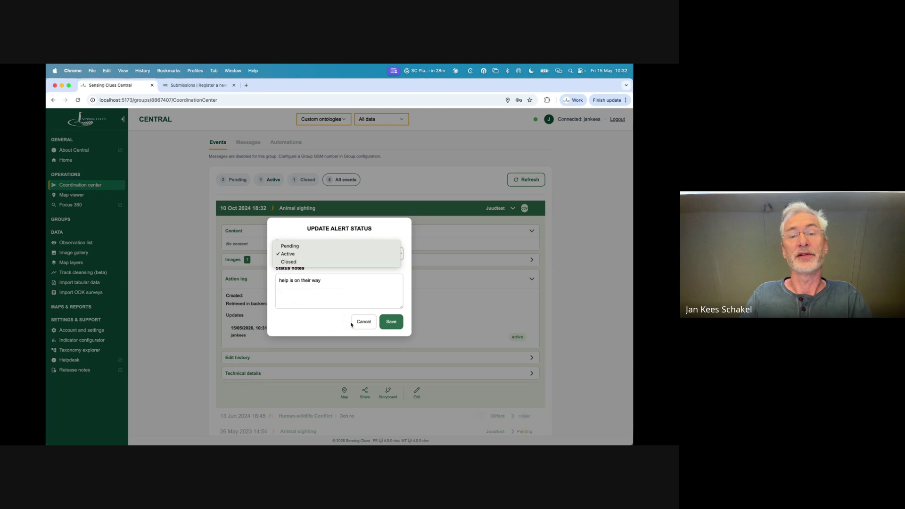
click(366, 327)
click(365, 326)
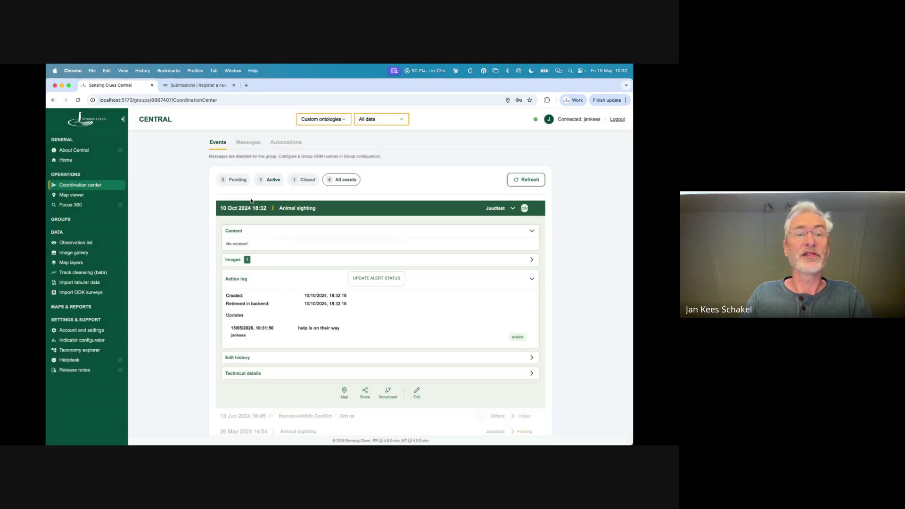
Step: View the coordination events filtered by Pending, Active and Closed, and return to all events
click(238, 181)
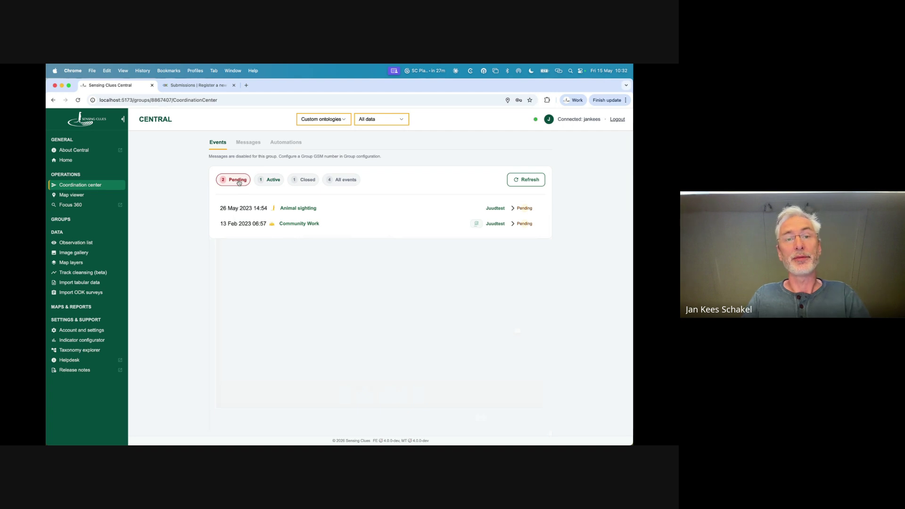
click(270, 182)
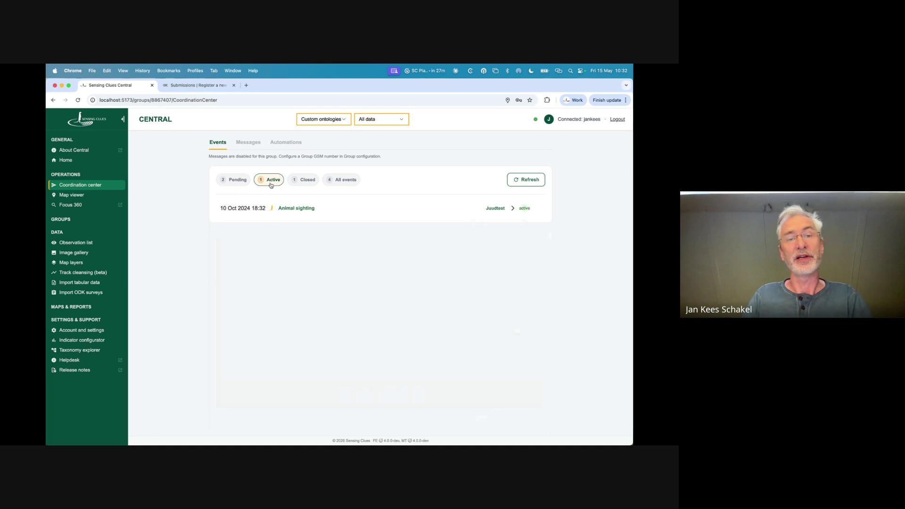
click(307, 182)
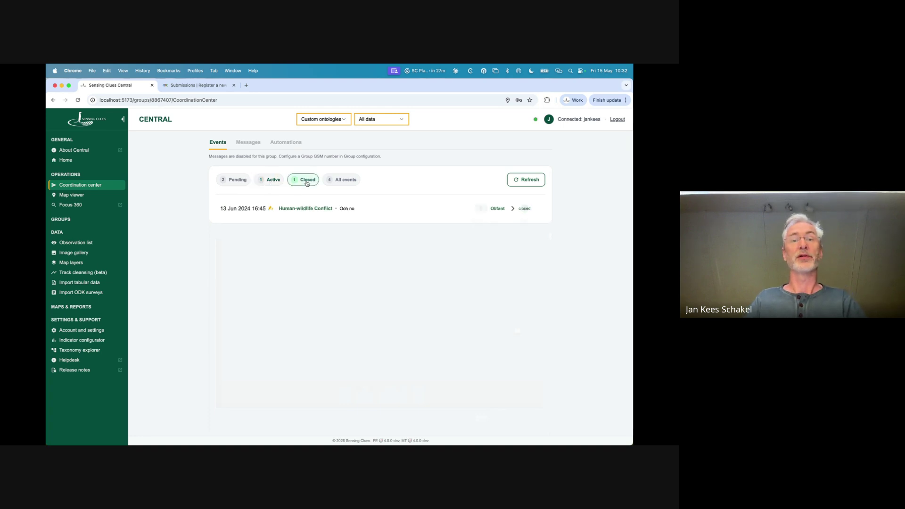
click(347, 183)
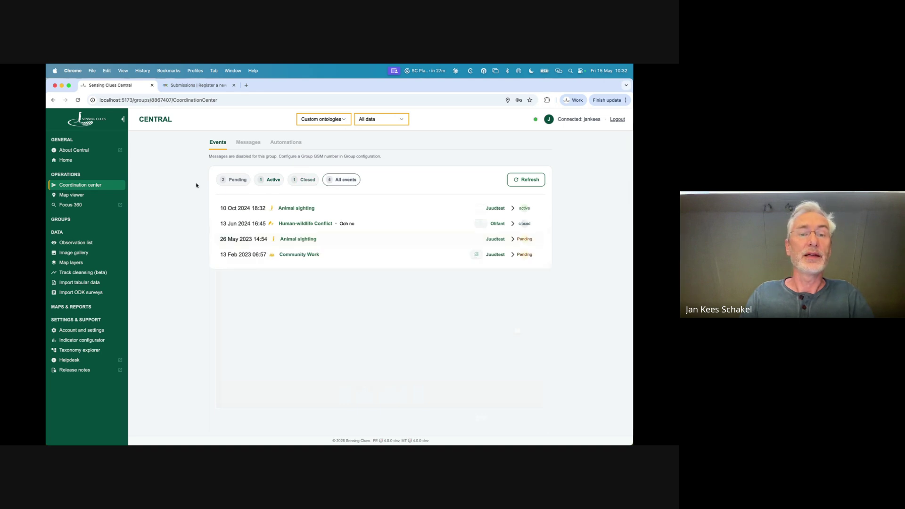
scroll(187, 192, up, 1)
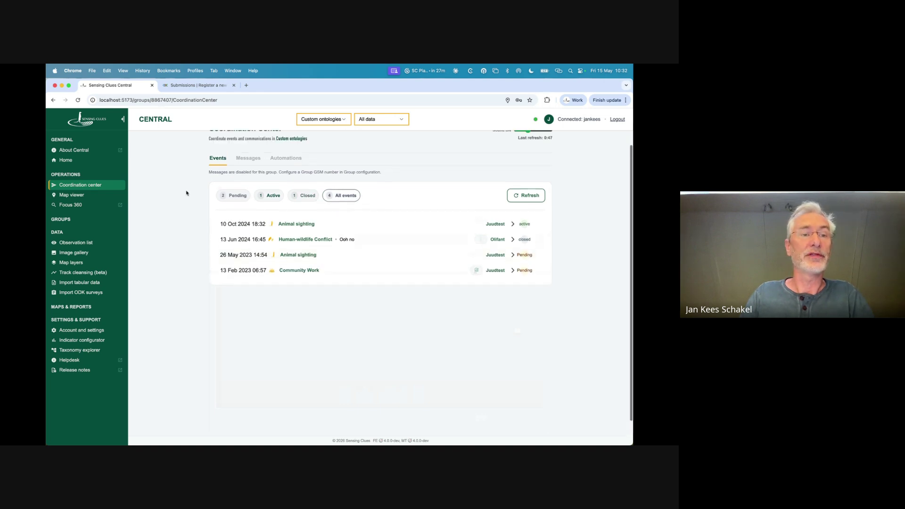
scroll(186, 193, up, 1)
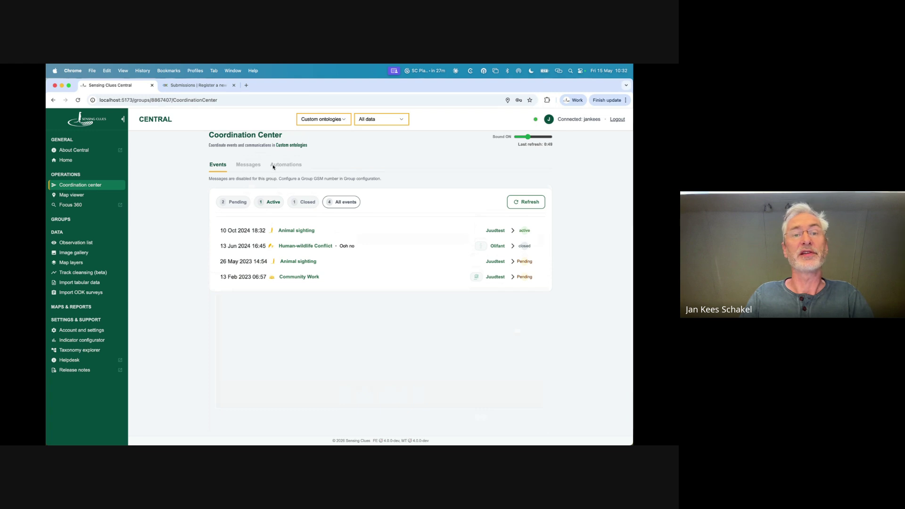
scroll(226, 179, up, 1)
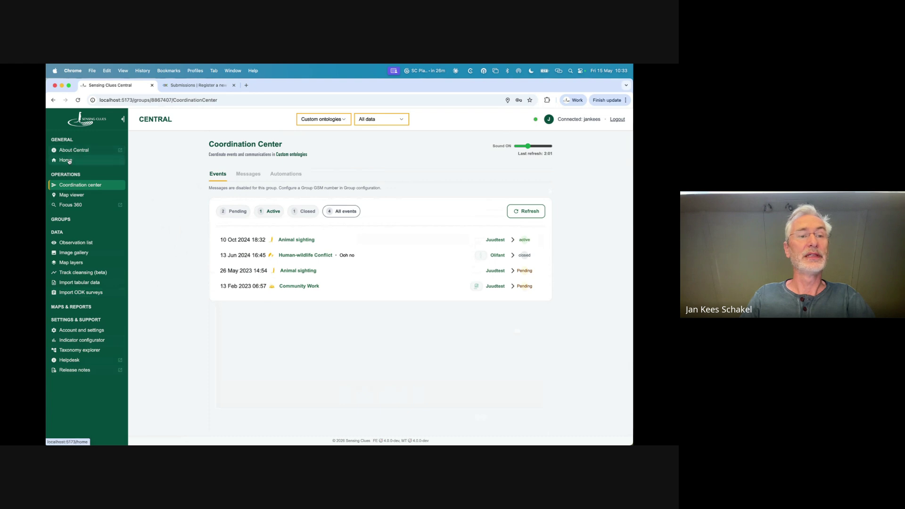
Step: Collapse every sidebar section and log out of Central
click(60, 232)
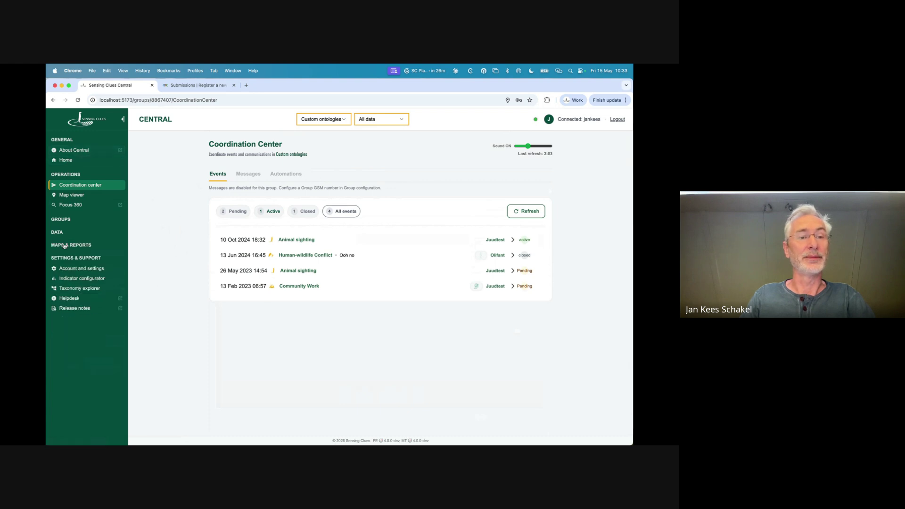
click(65, 246)
click(65, 247)
click(65, 258)
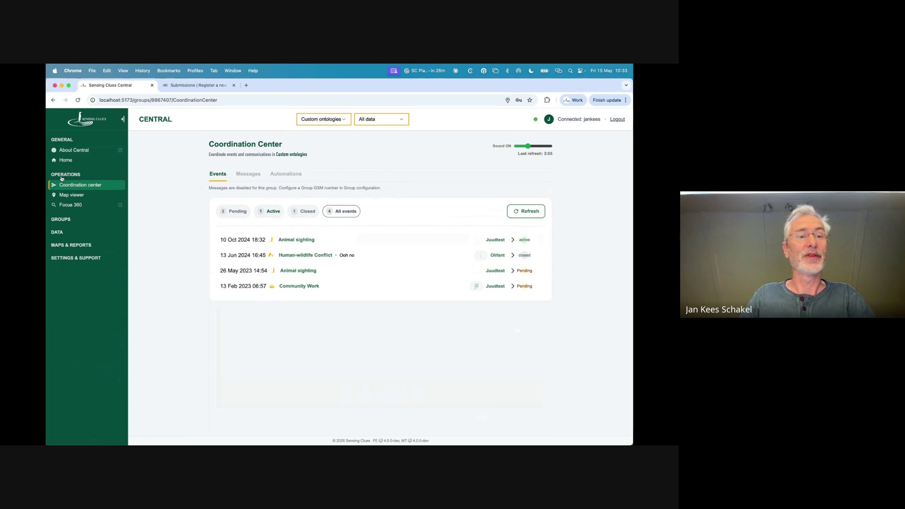
click(62, 176)
click(67, 140)
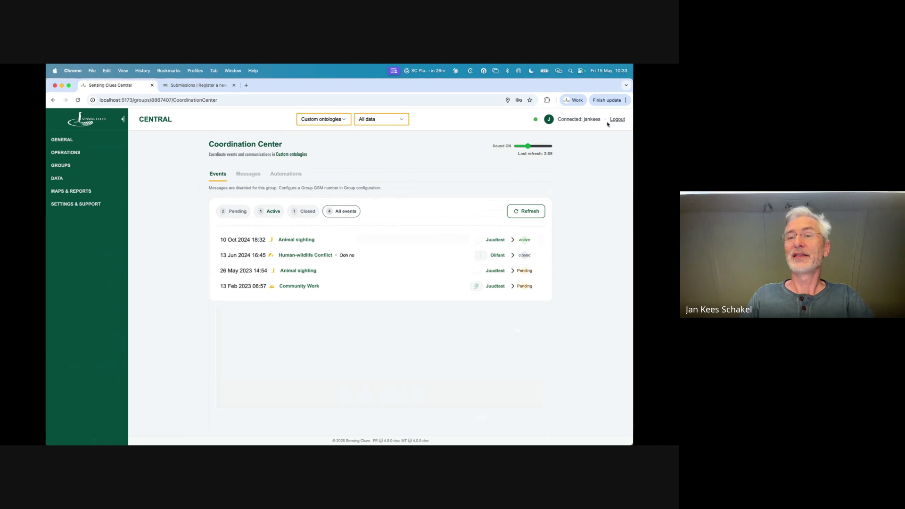
click(617, 120)
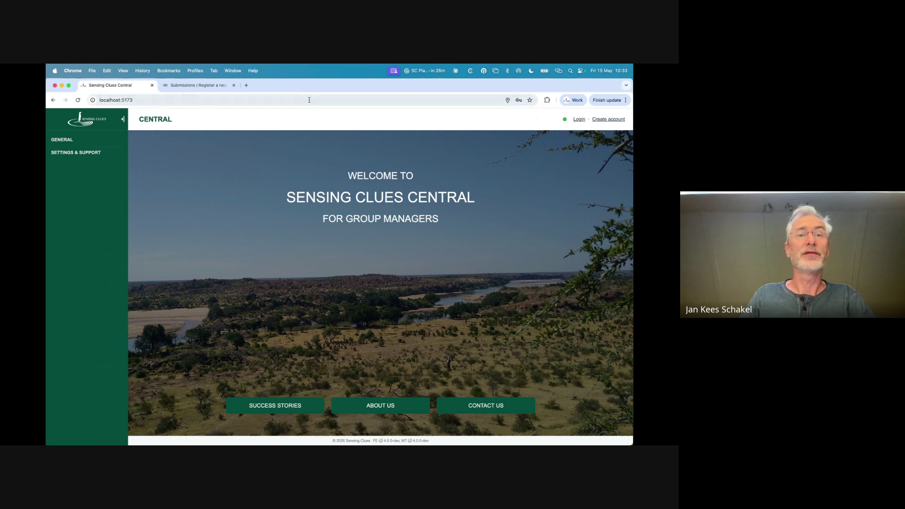
Step: Open the sensingclues.org website in a new browser tab
click(246, 85)
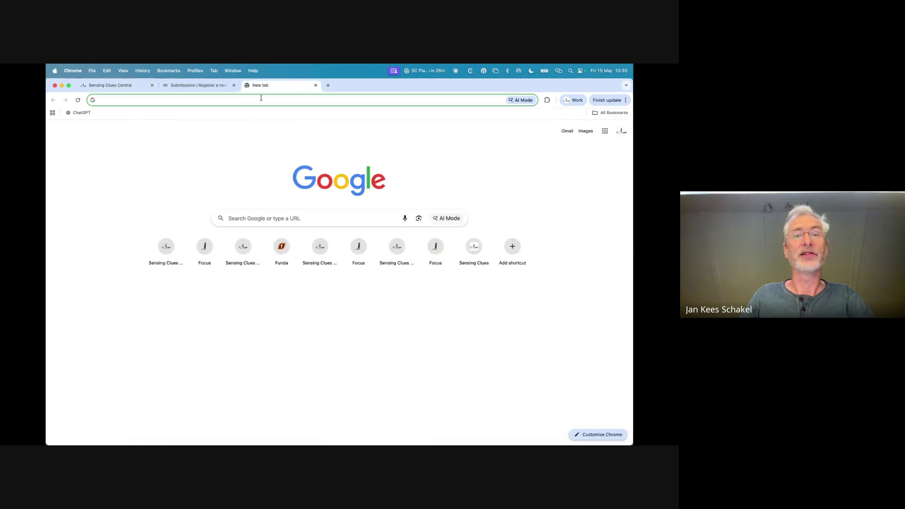
text(sensingclues)
key(Return)
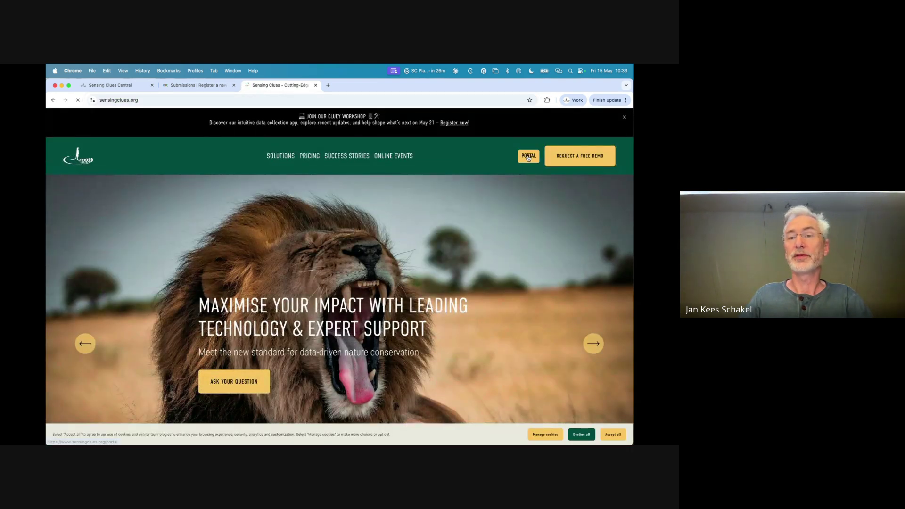
Step: Go to the platform portal and locate Sensing Clues Central among the free core conservation technology tools
click(528, 156)
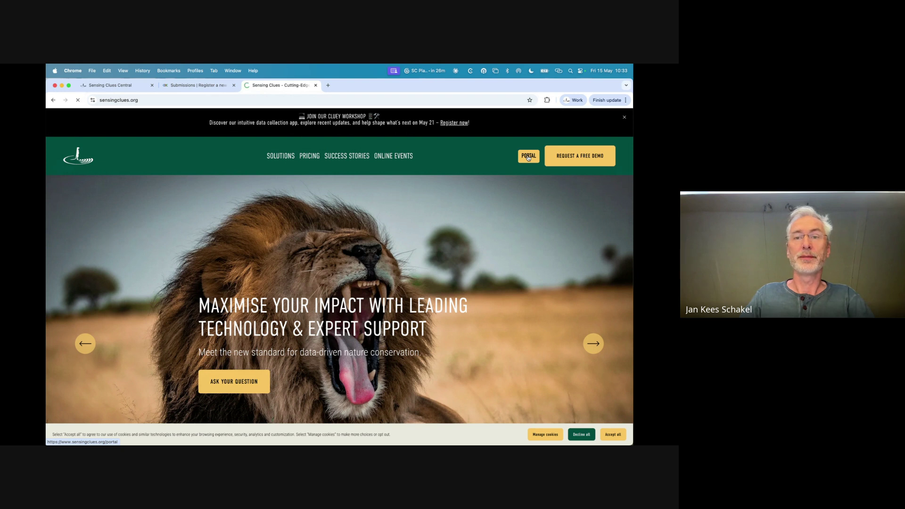
scroll(499, 278, down, 2)
scroll(499, 279, down, 5)
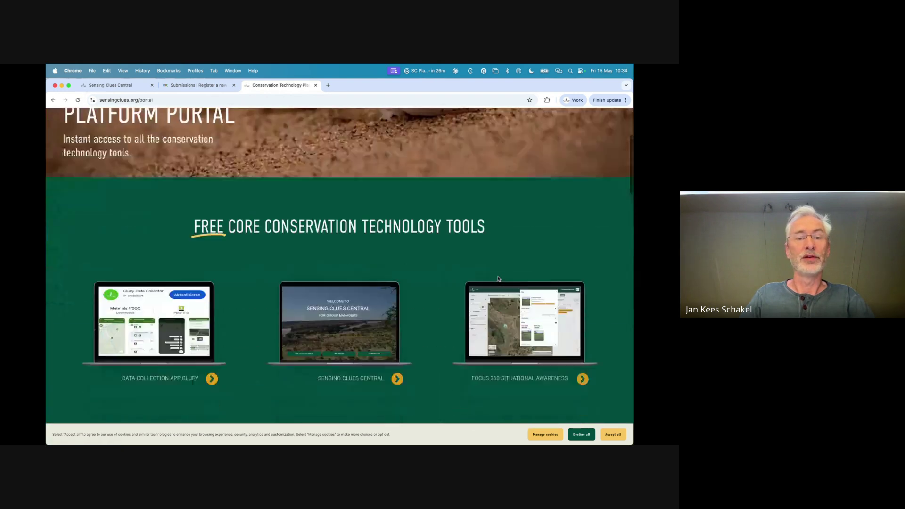
scroll(502, 262, down, 1)
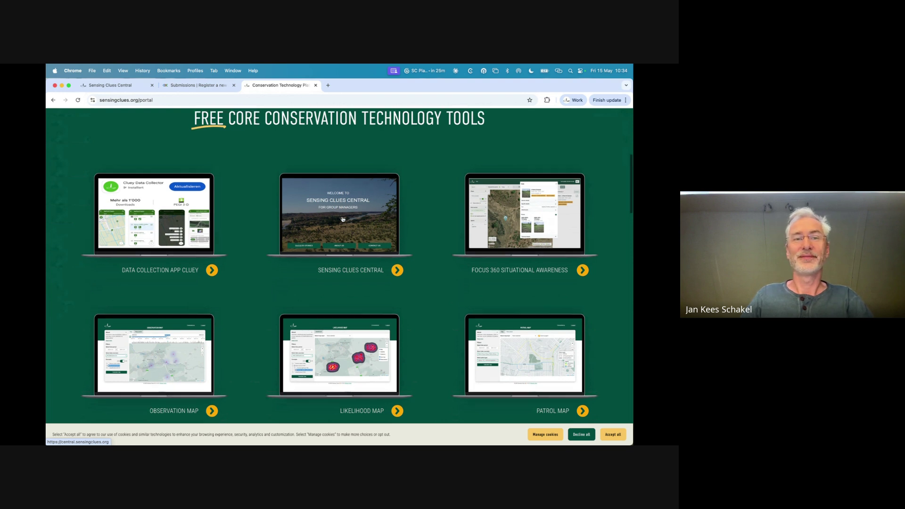
scroll(343, 218, up, 1)
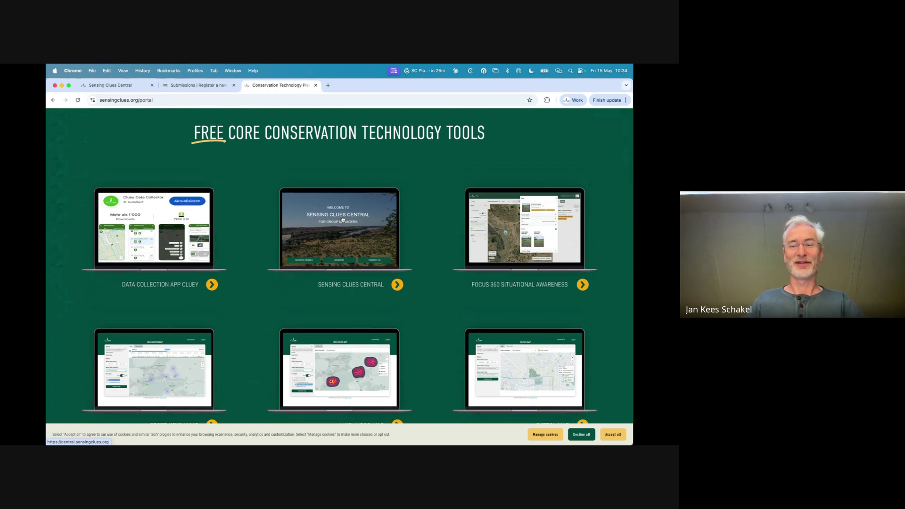